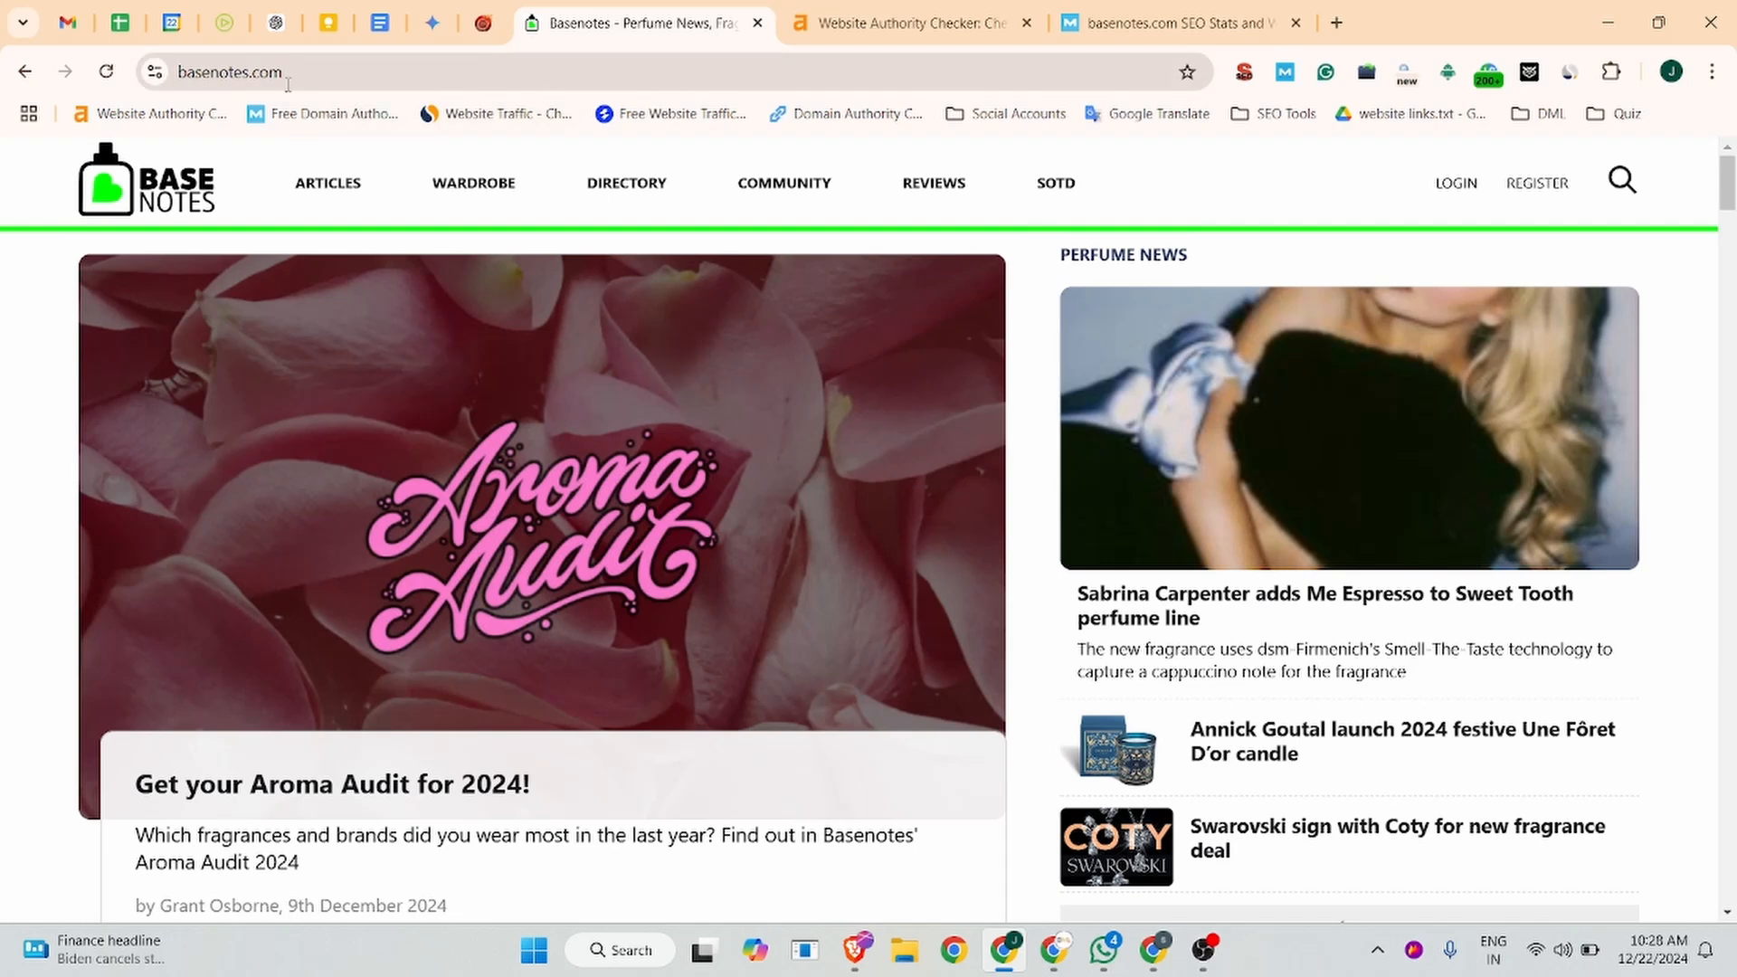
# Step: Look through the Basenotes homepage, from the featured article down to the fragrance reviews and news
pyautogui.scroll(-5, 222, 323)
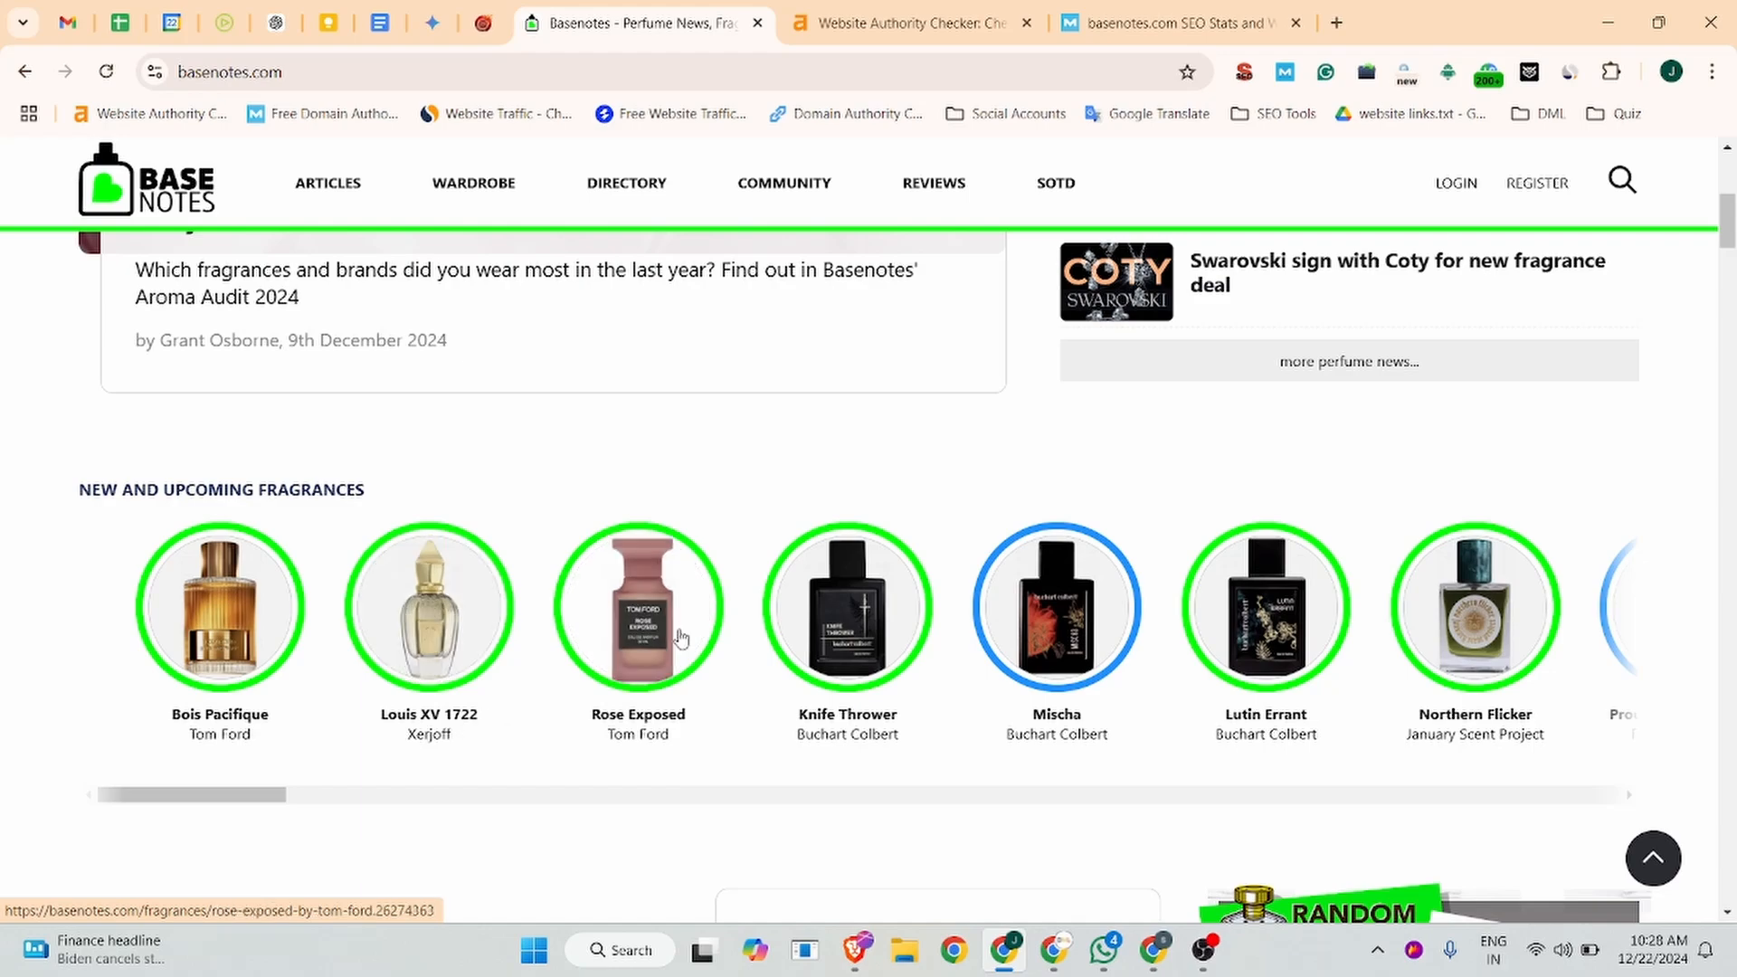
pyautogui.scroll(-7, 683, 636)
pyautogui.scroll(-10, 439, 590)
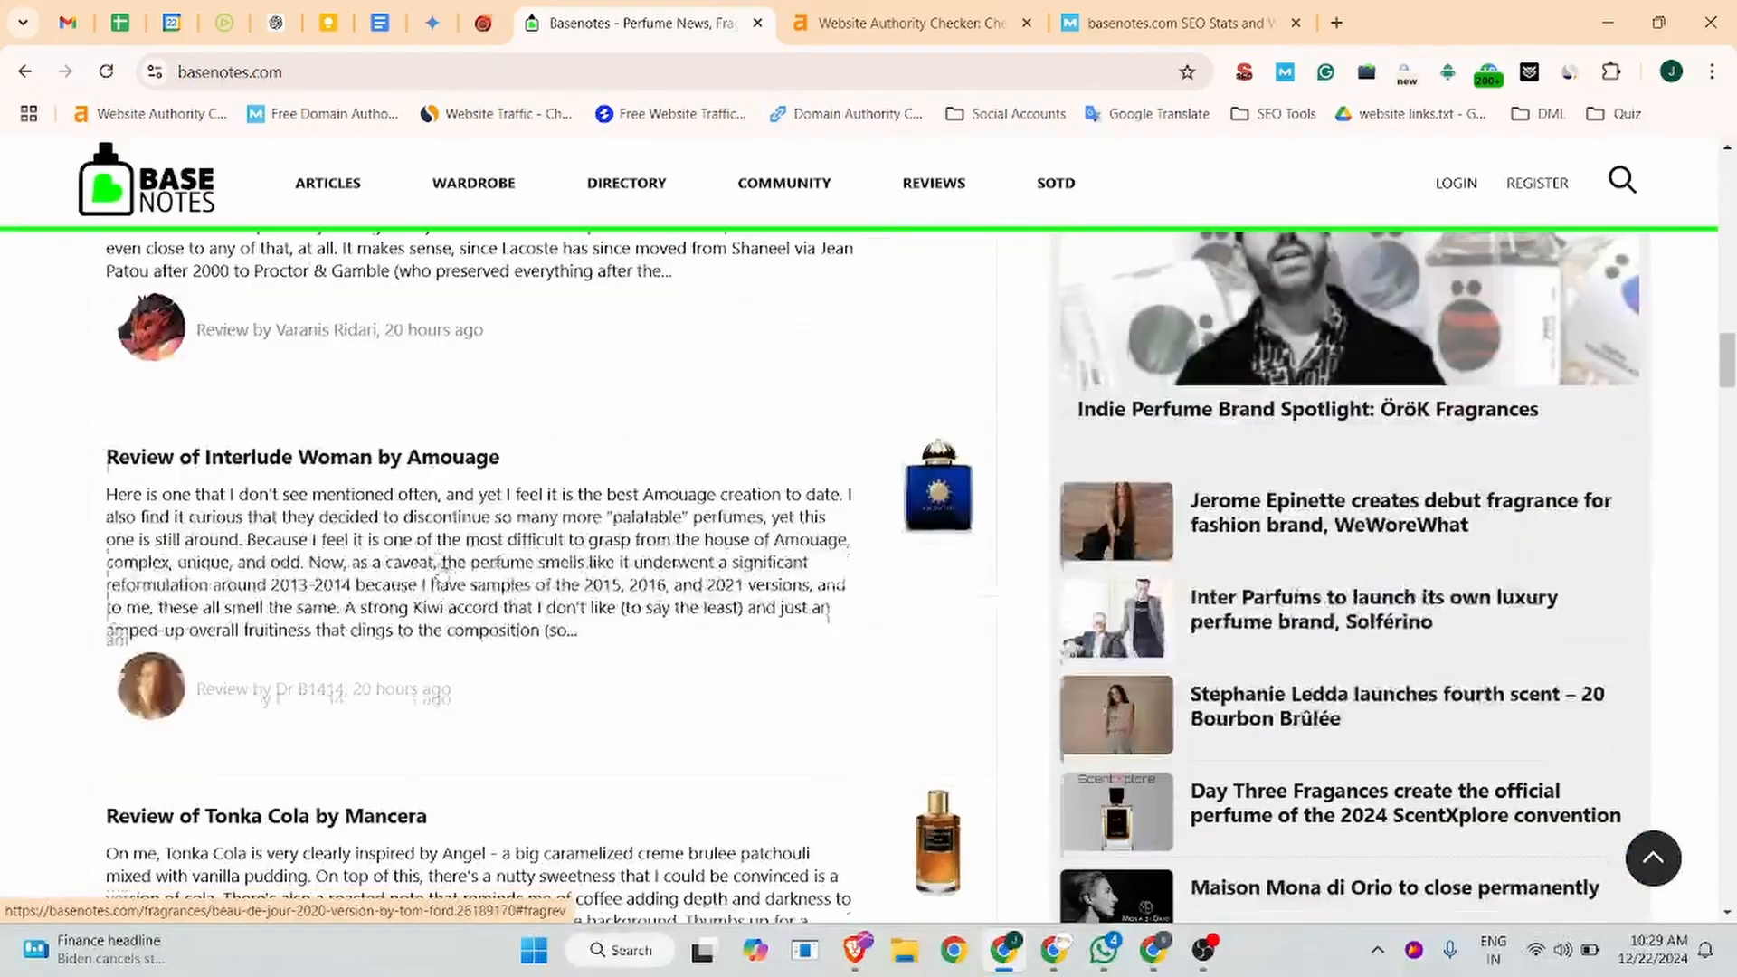
pyautogui.scroll(-5, 866, 617)
pyautogui.scroll(-1, 385, 663)
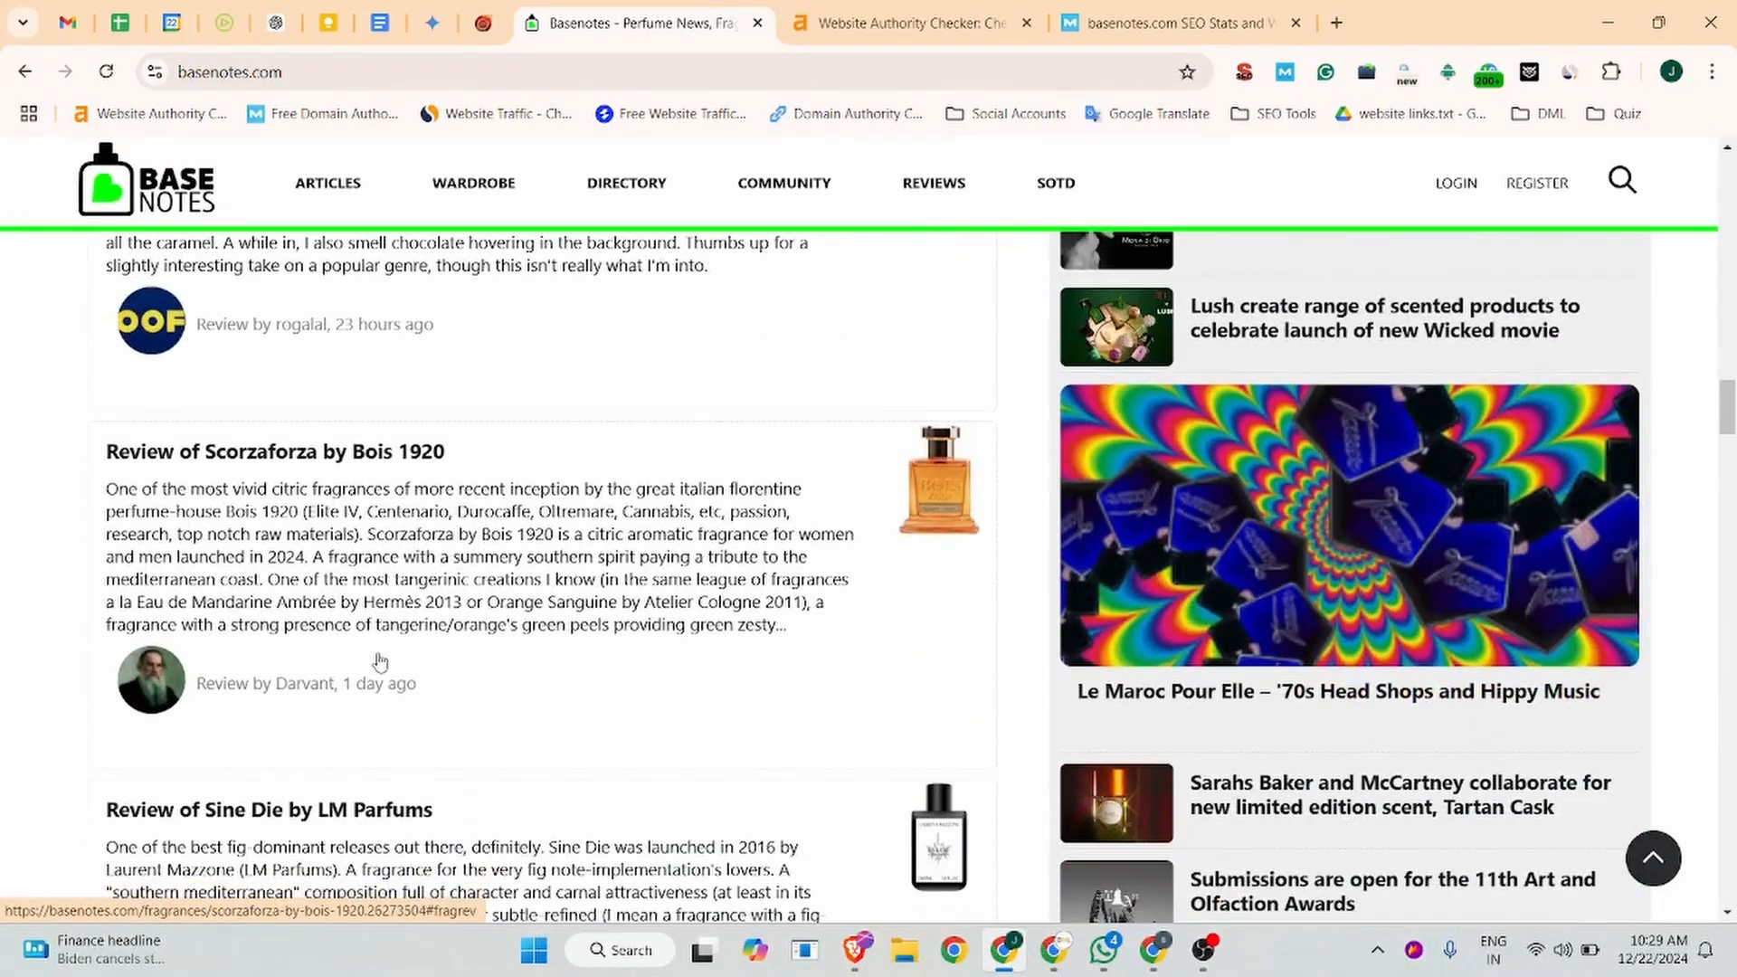
pyautogui.scroll(20, 461, 624)
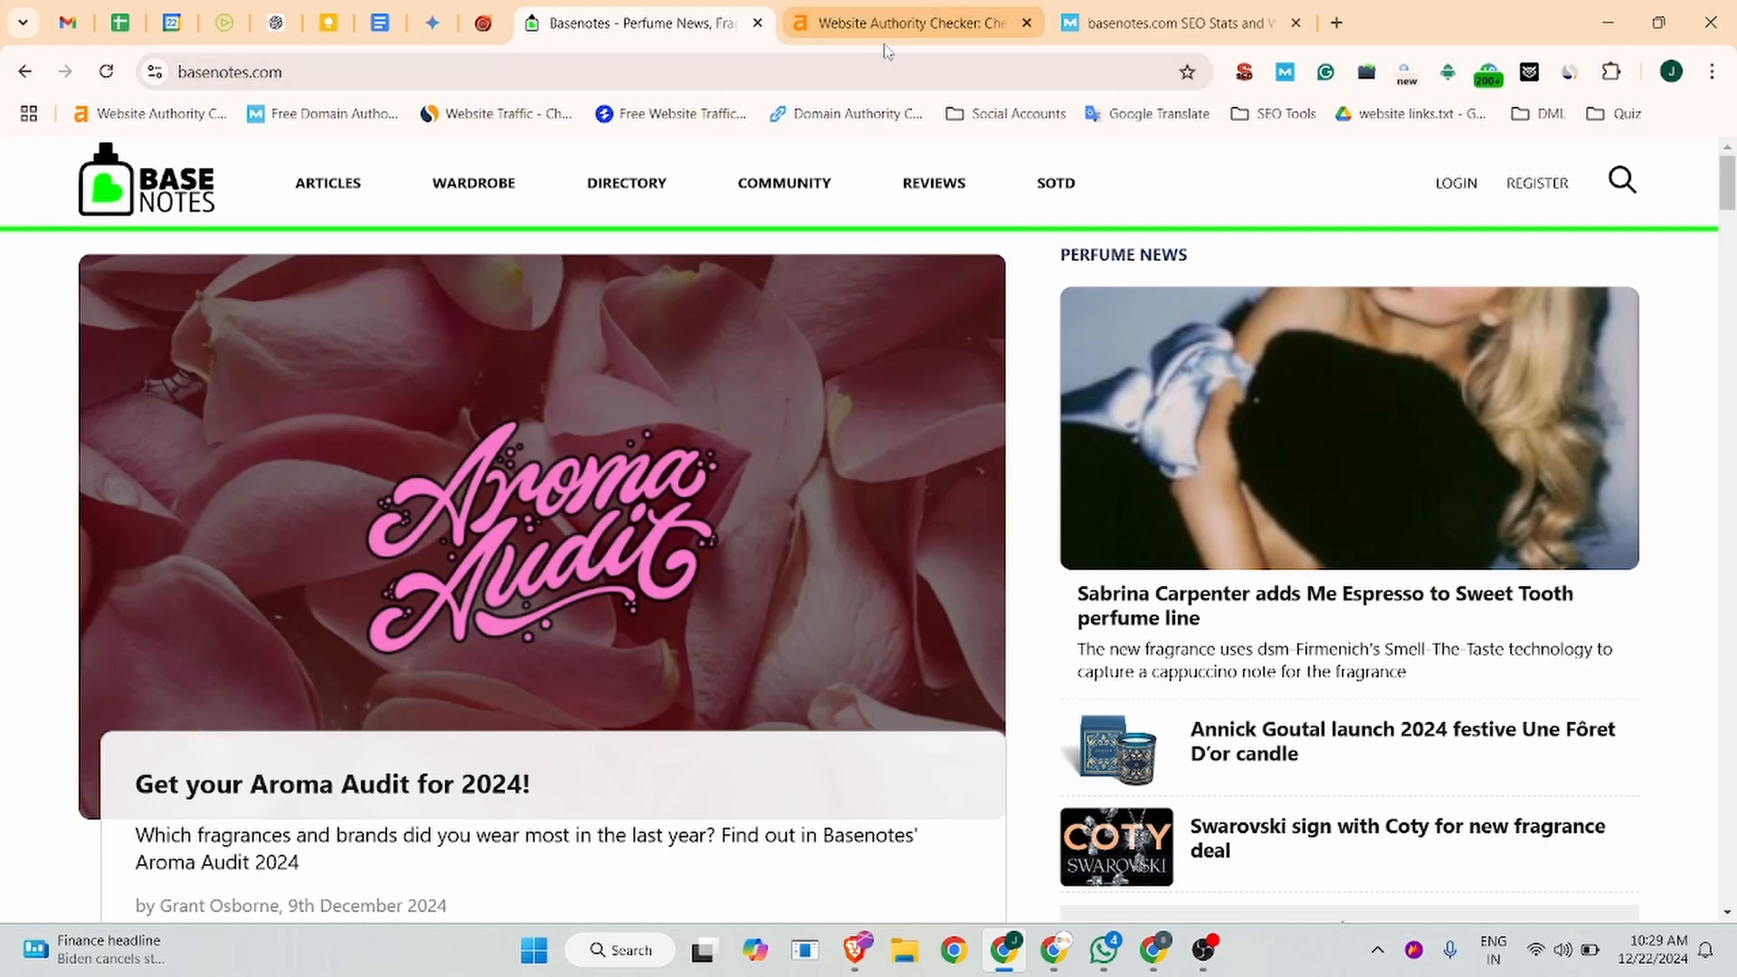
# Step: Check the Ahrefs domain rating and the Moz domain authority and spam score for basenotes.com
pyautogui.click(897, 13)
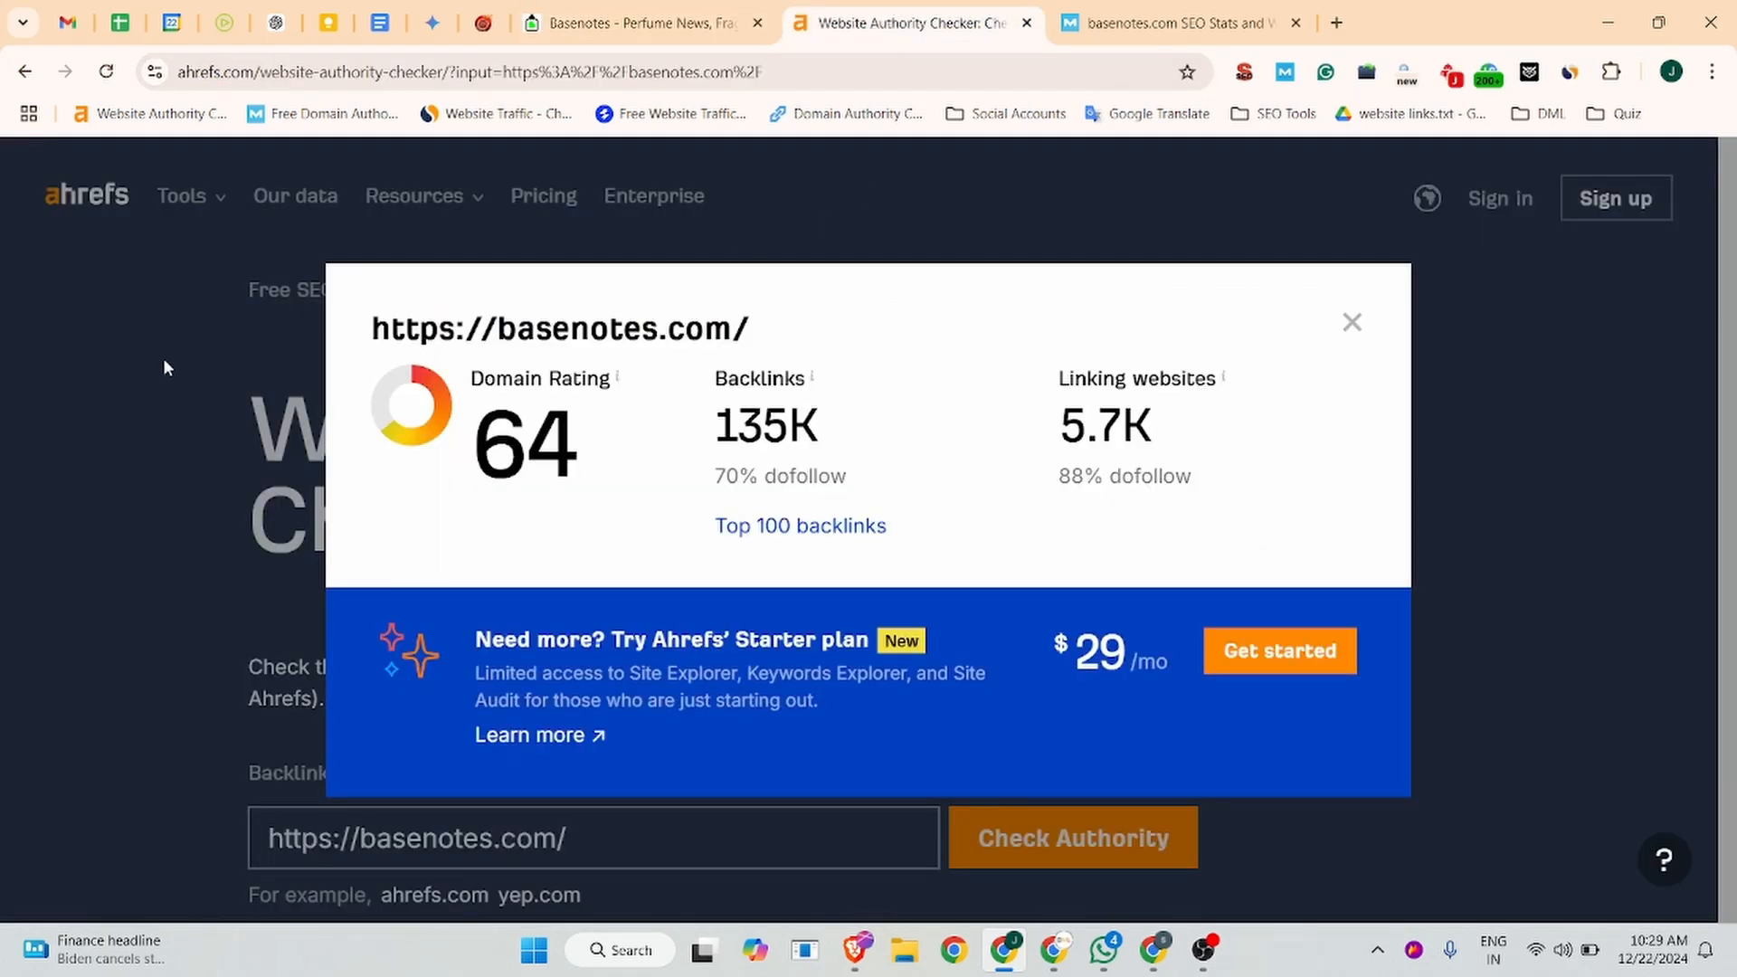
pyautogui.click(1172, 13)
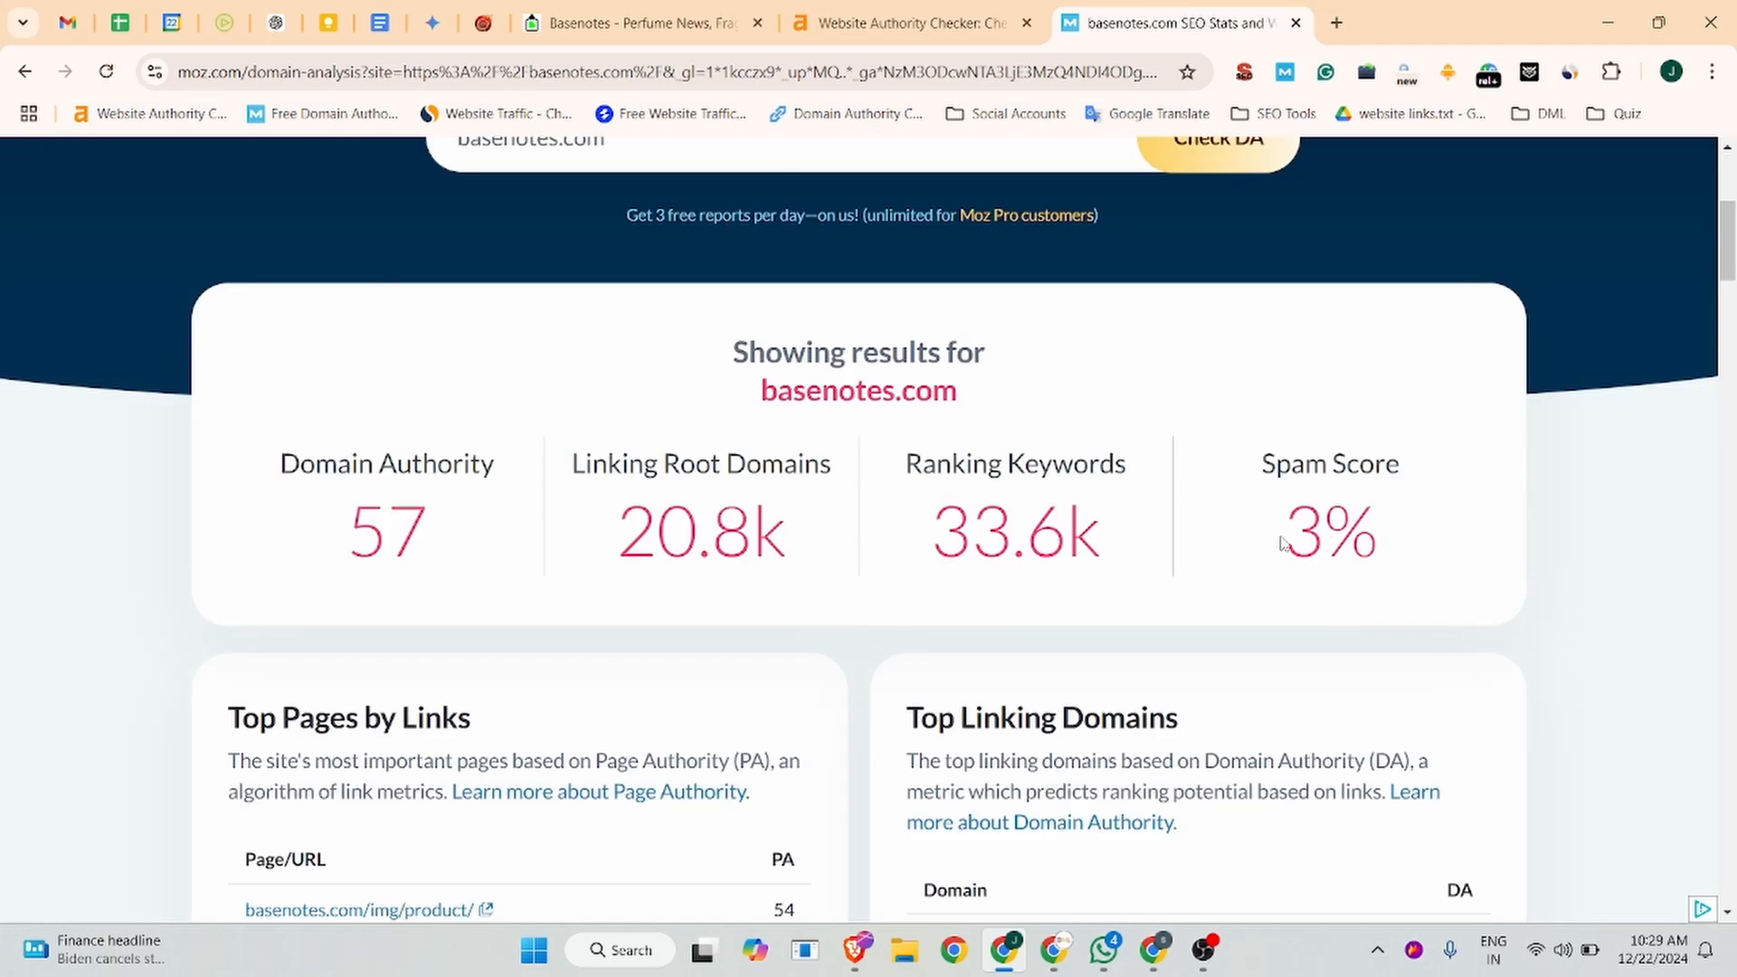
pyautogui.moveTo(1283, 538); pyautogui.dragTo(1327, 536)
# Step: Review the Similarweb traffic data for basenotes.com, including monthly visits, keywords, rankings and top countries
pyautogui.click(635, 19)
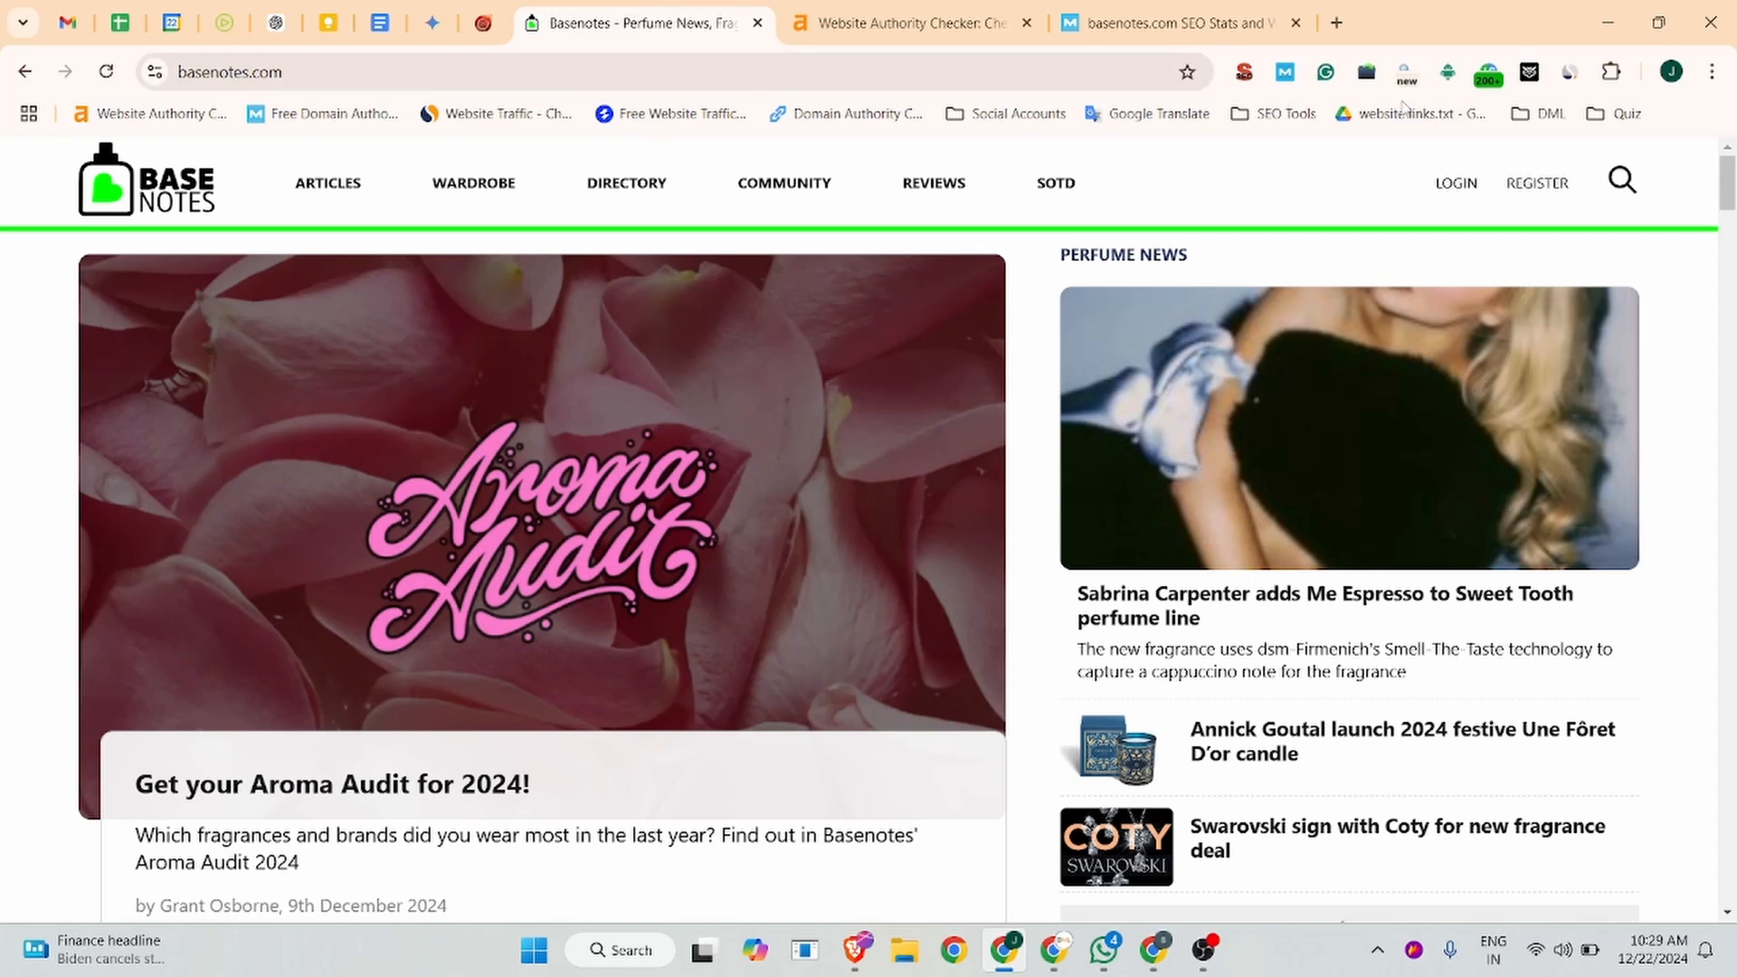
pyautogui.click(1570, 72)
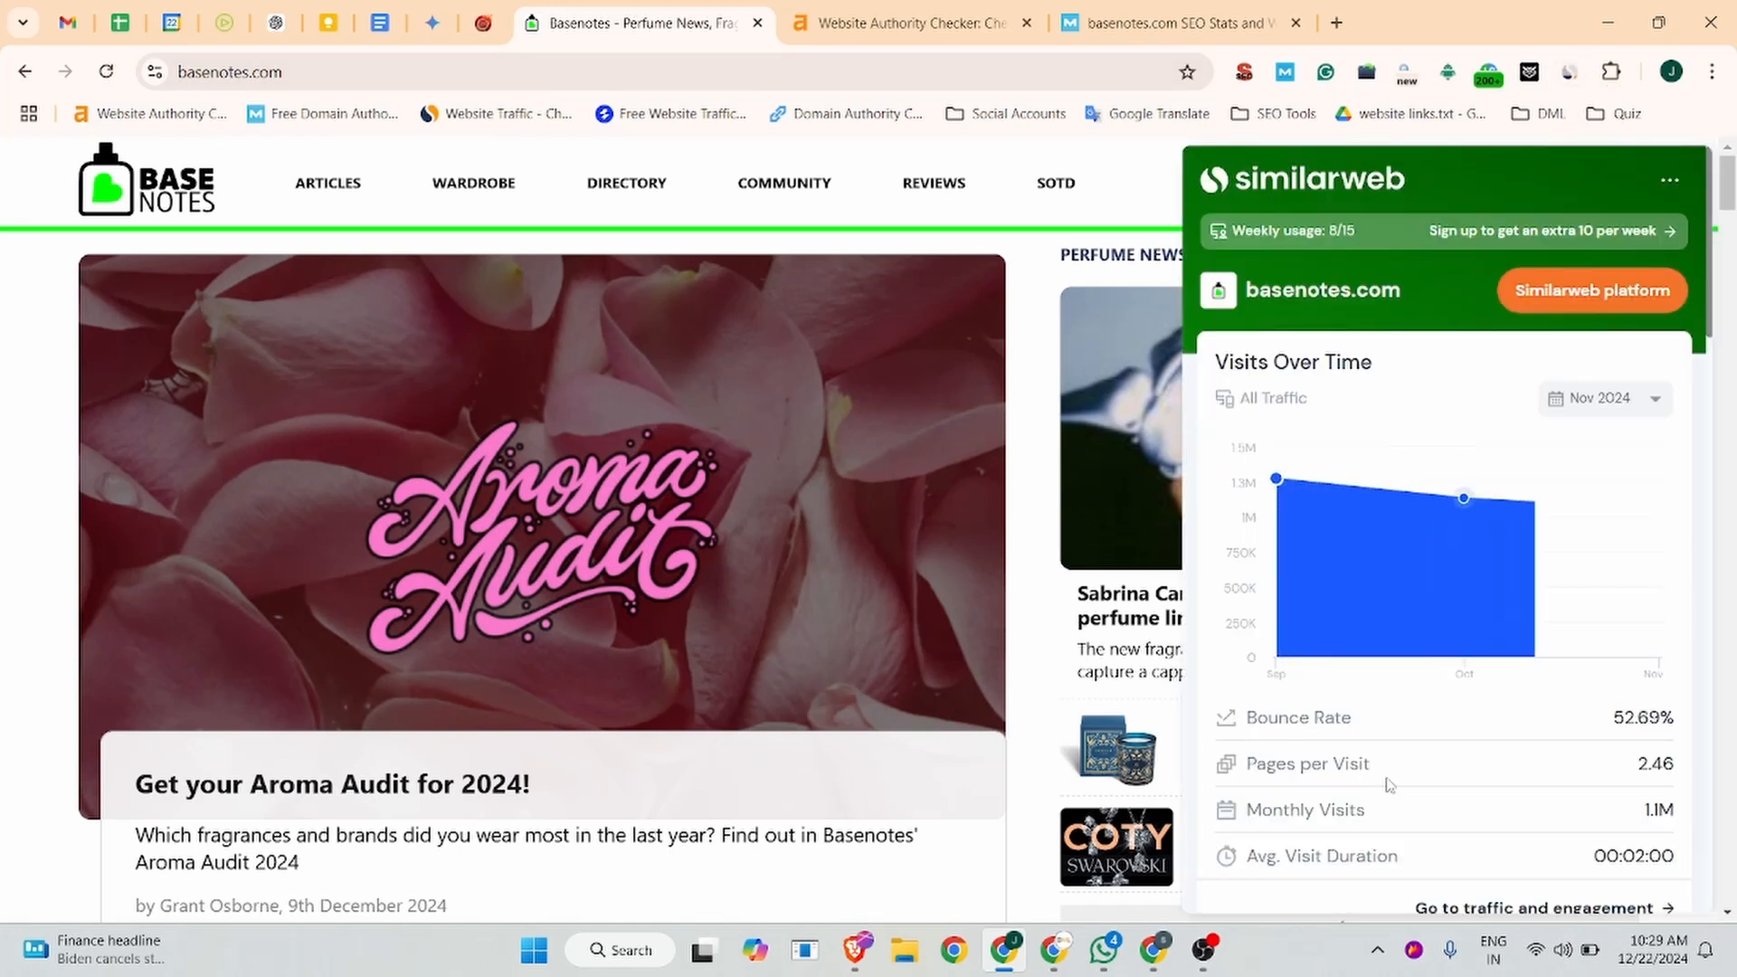
pyautogui.scroll(-1, 1687, 819)
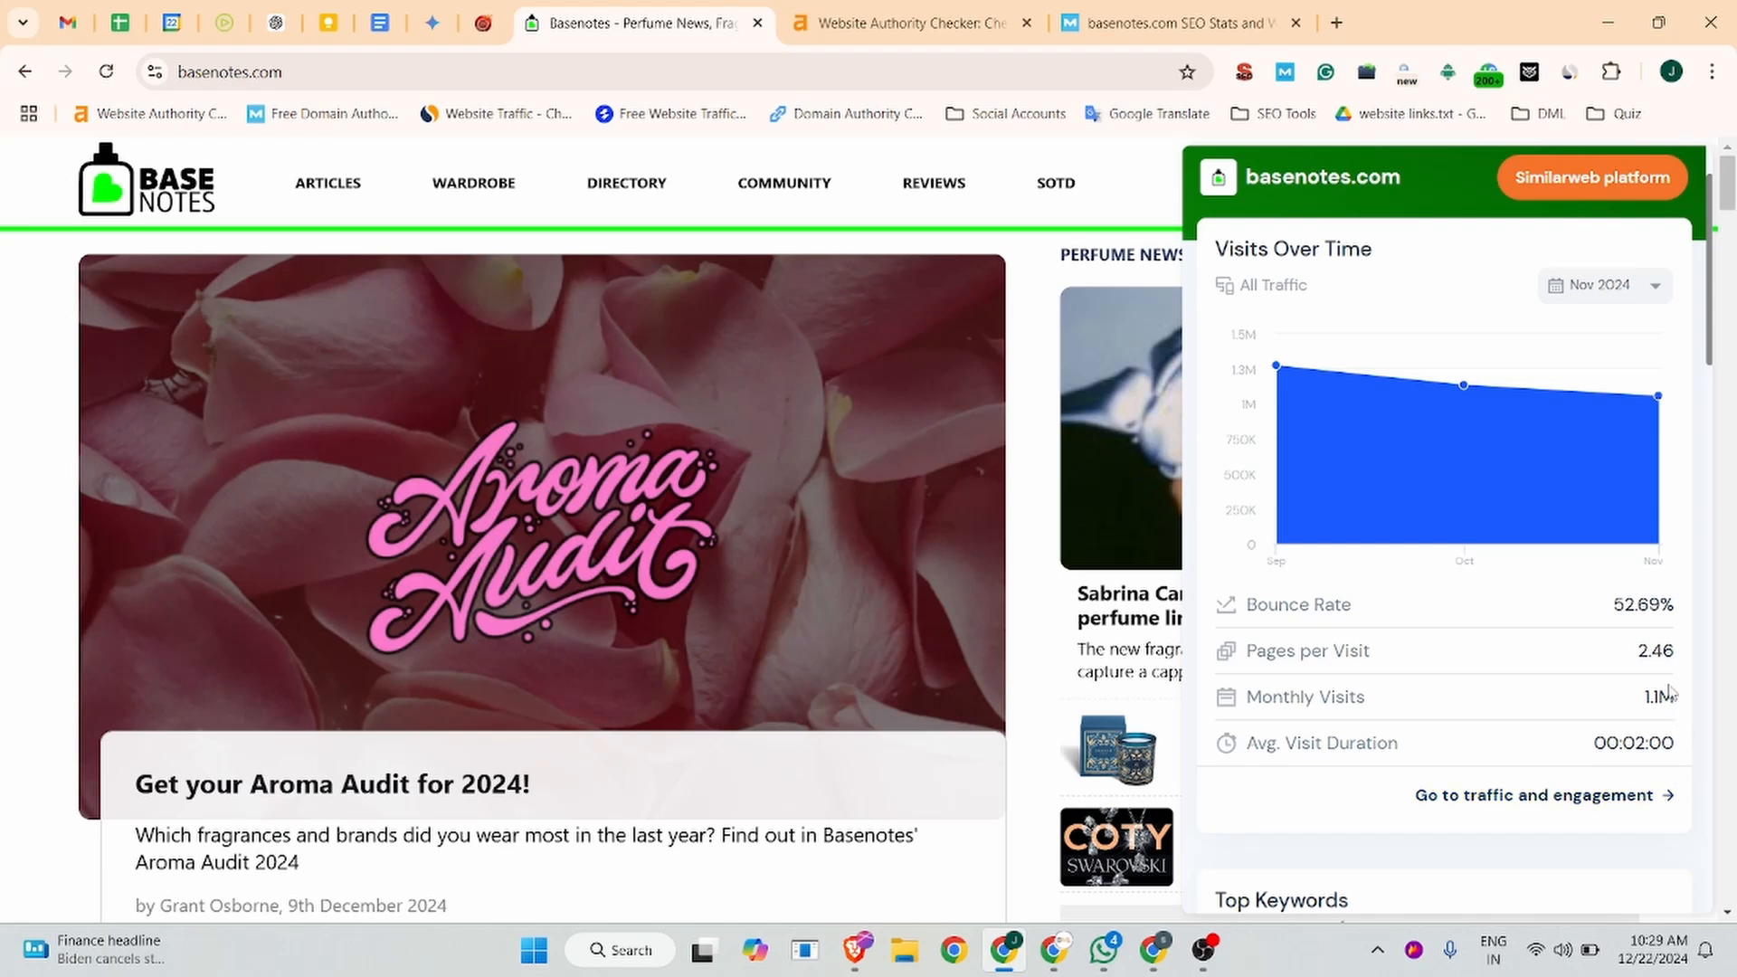
pyautogui.scroll(-10, 1407, 661)
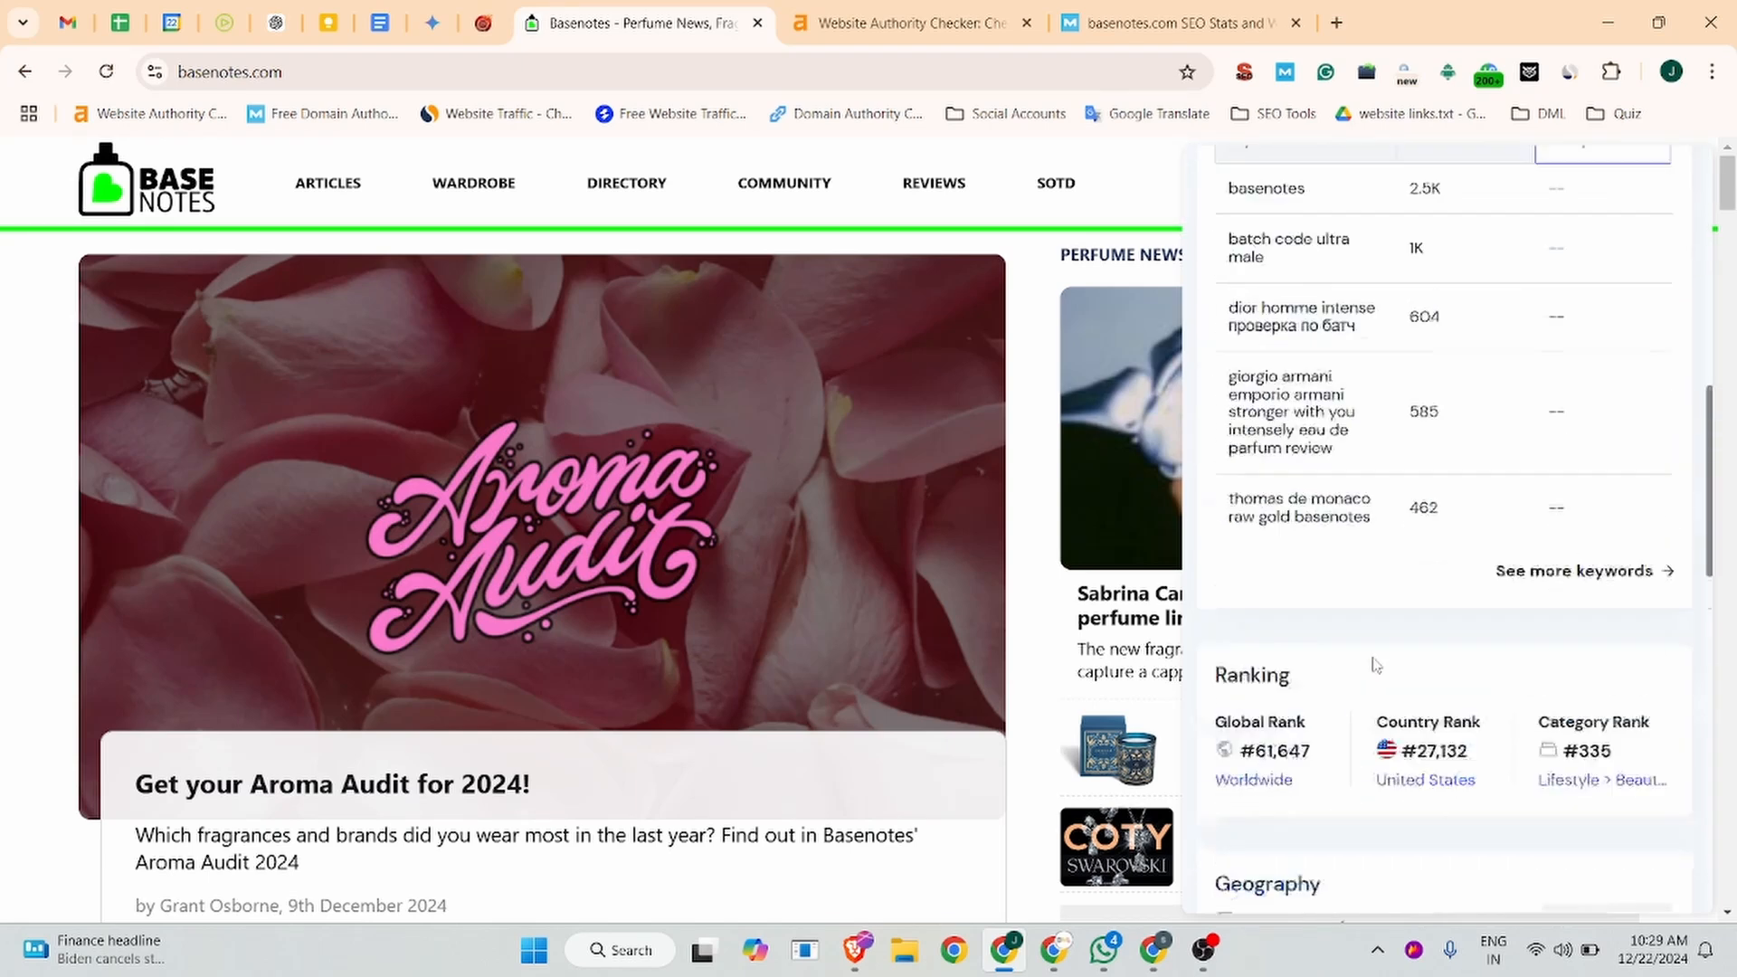
pyautogui.scroll(-3, 1357, 616)
pyautogui.scroll(-1, 1349, 582)
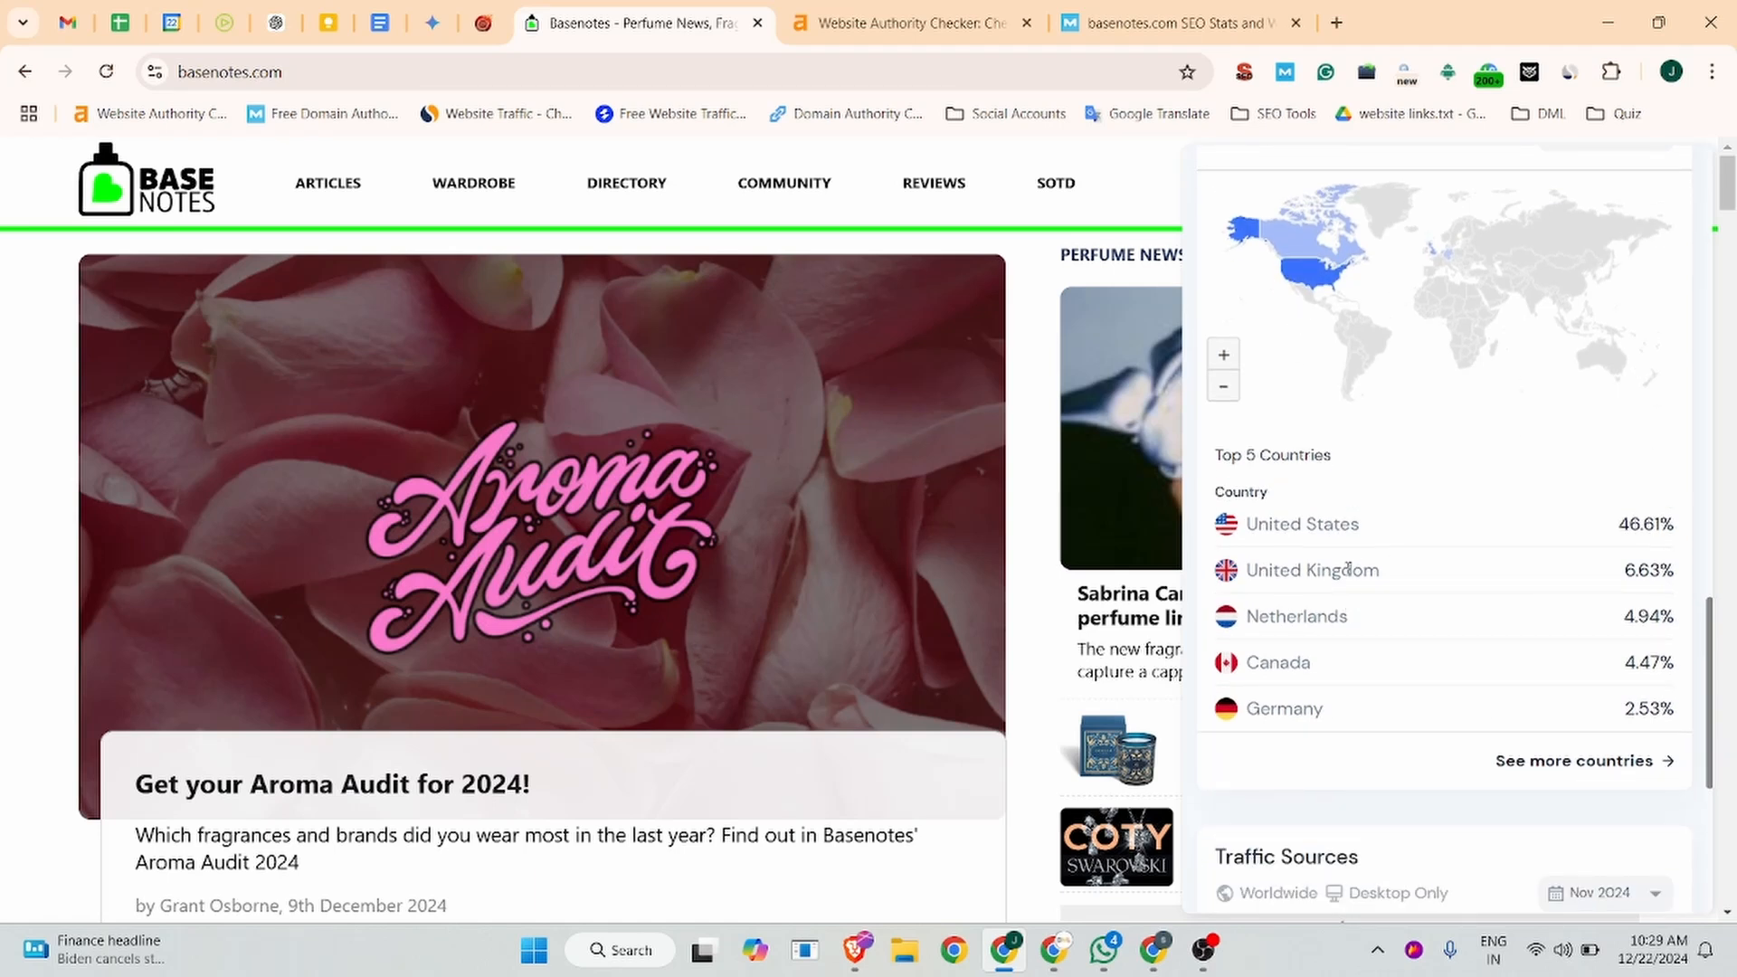
pyautogui.click(1039, 274)
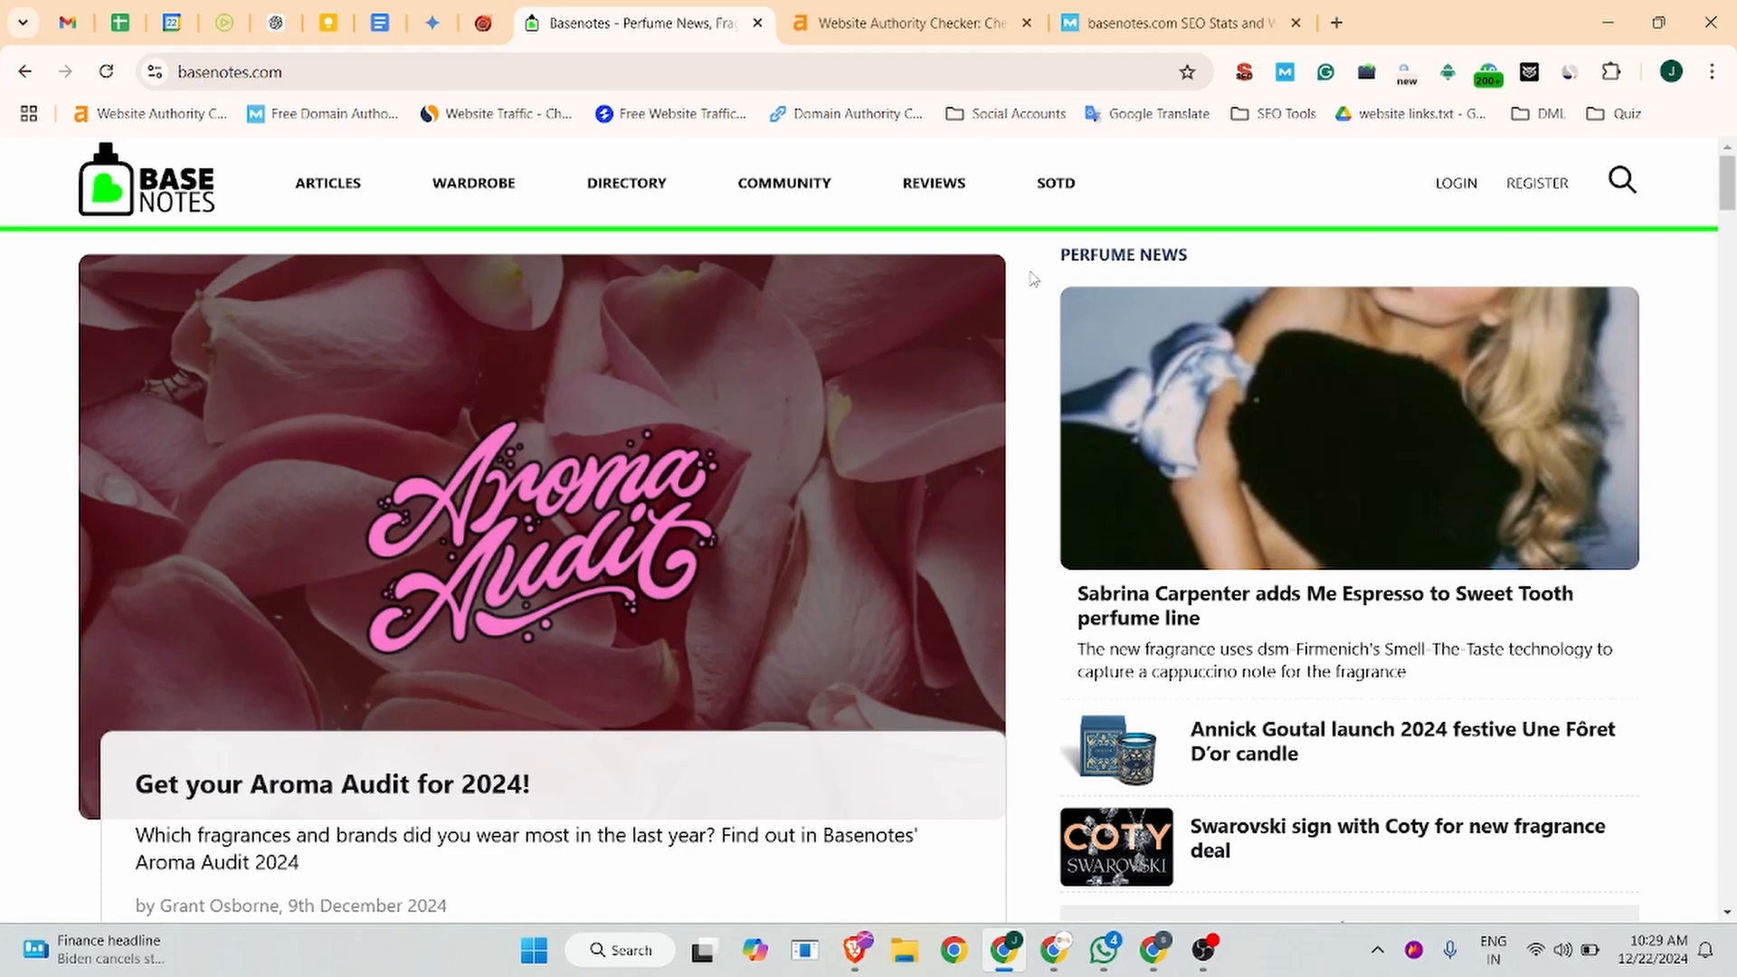
# Step: Open the Basenotes registration form and enter the username jobmavideointerview
pyautogui.scroll(-10, 845, 555)
pyautogui.scroll(10, 592, 438)
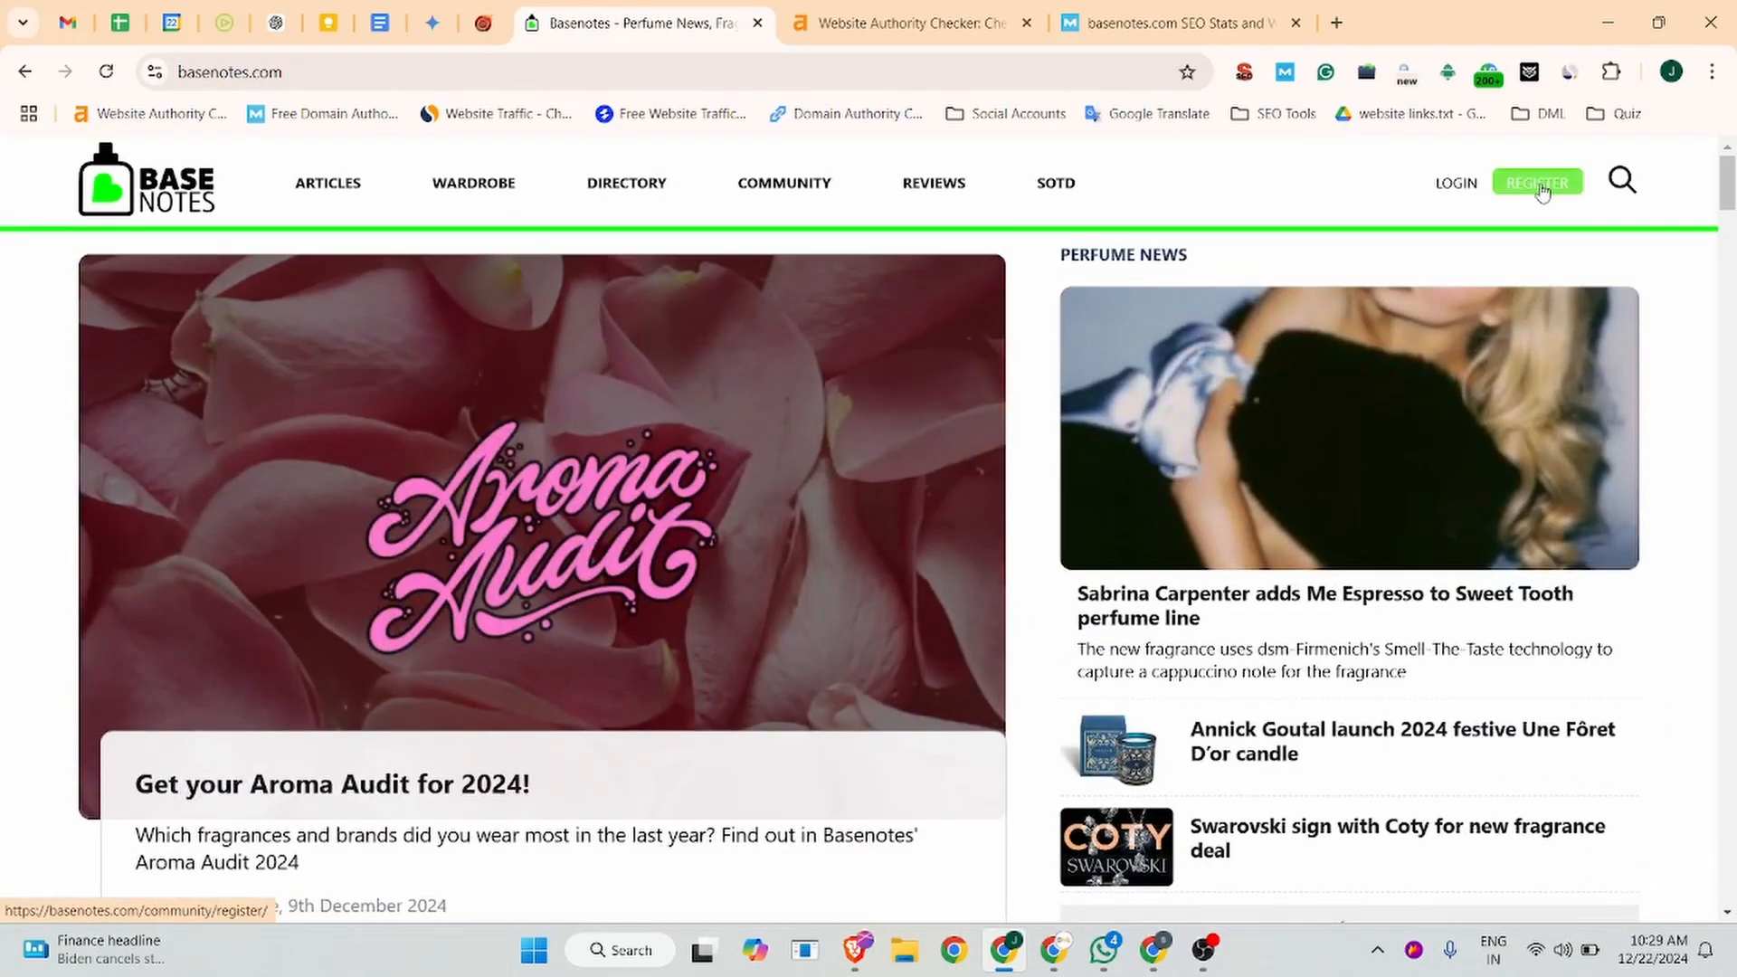
pyautogui.click(1539, 184)
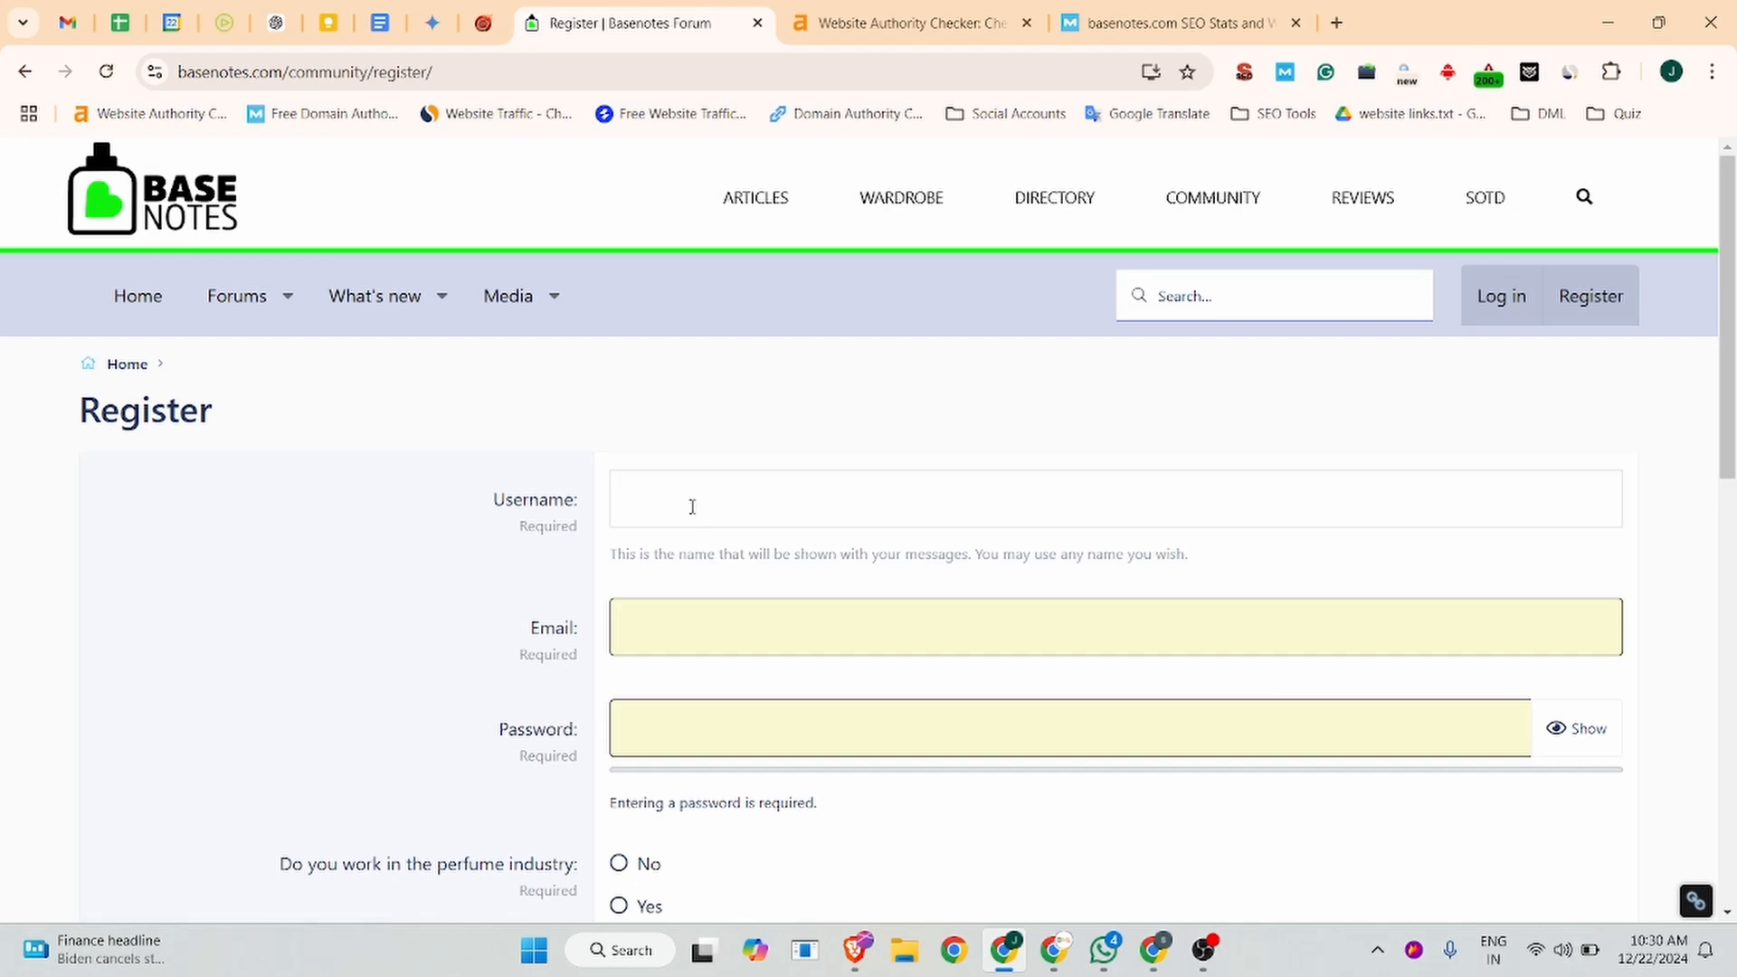
pyautogui.write('job')
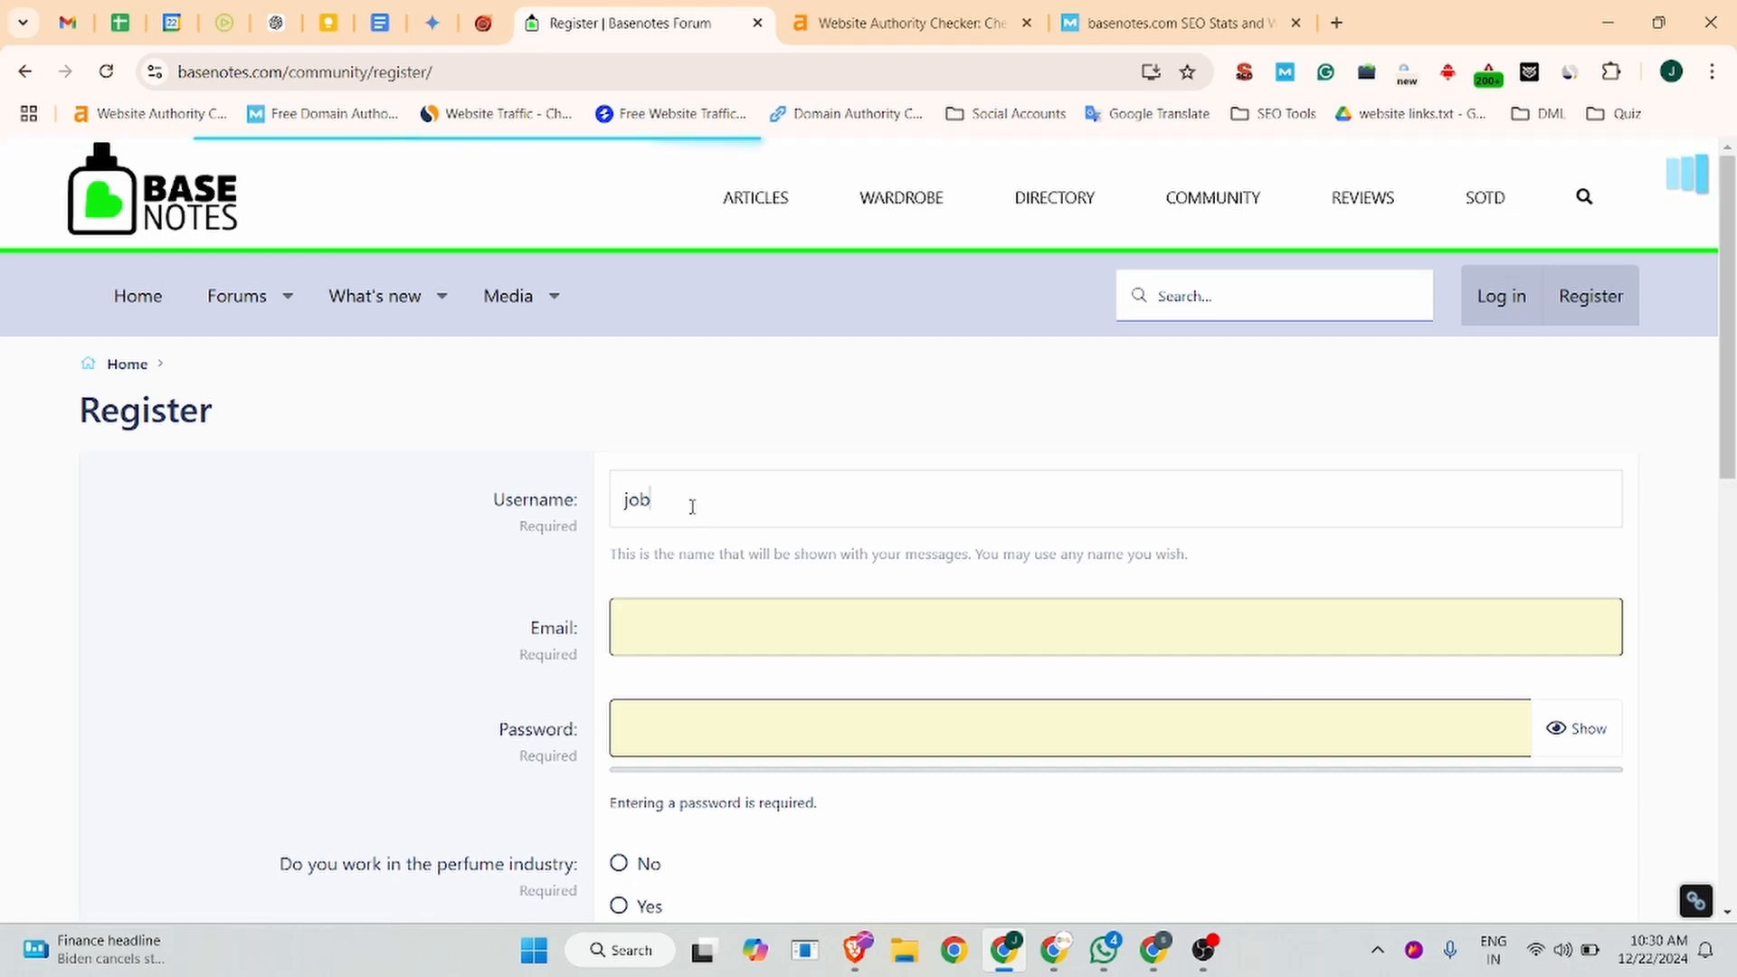
pyautogui.write('mavideointerview')
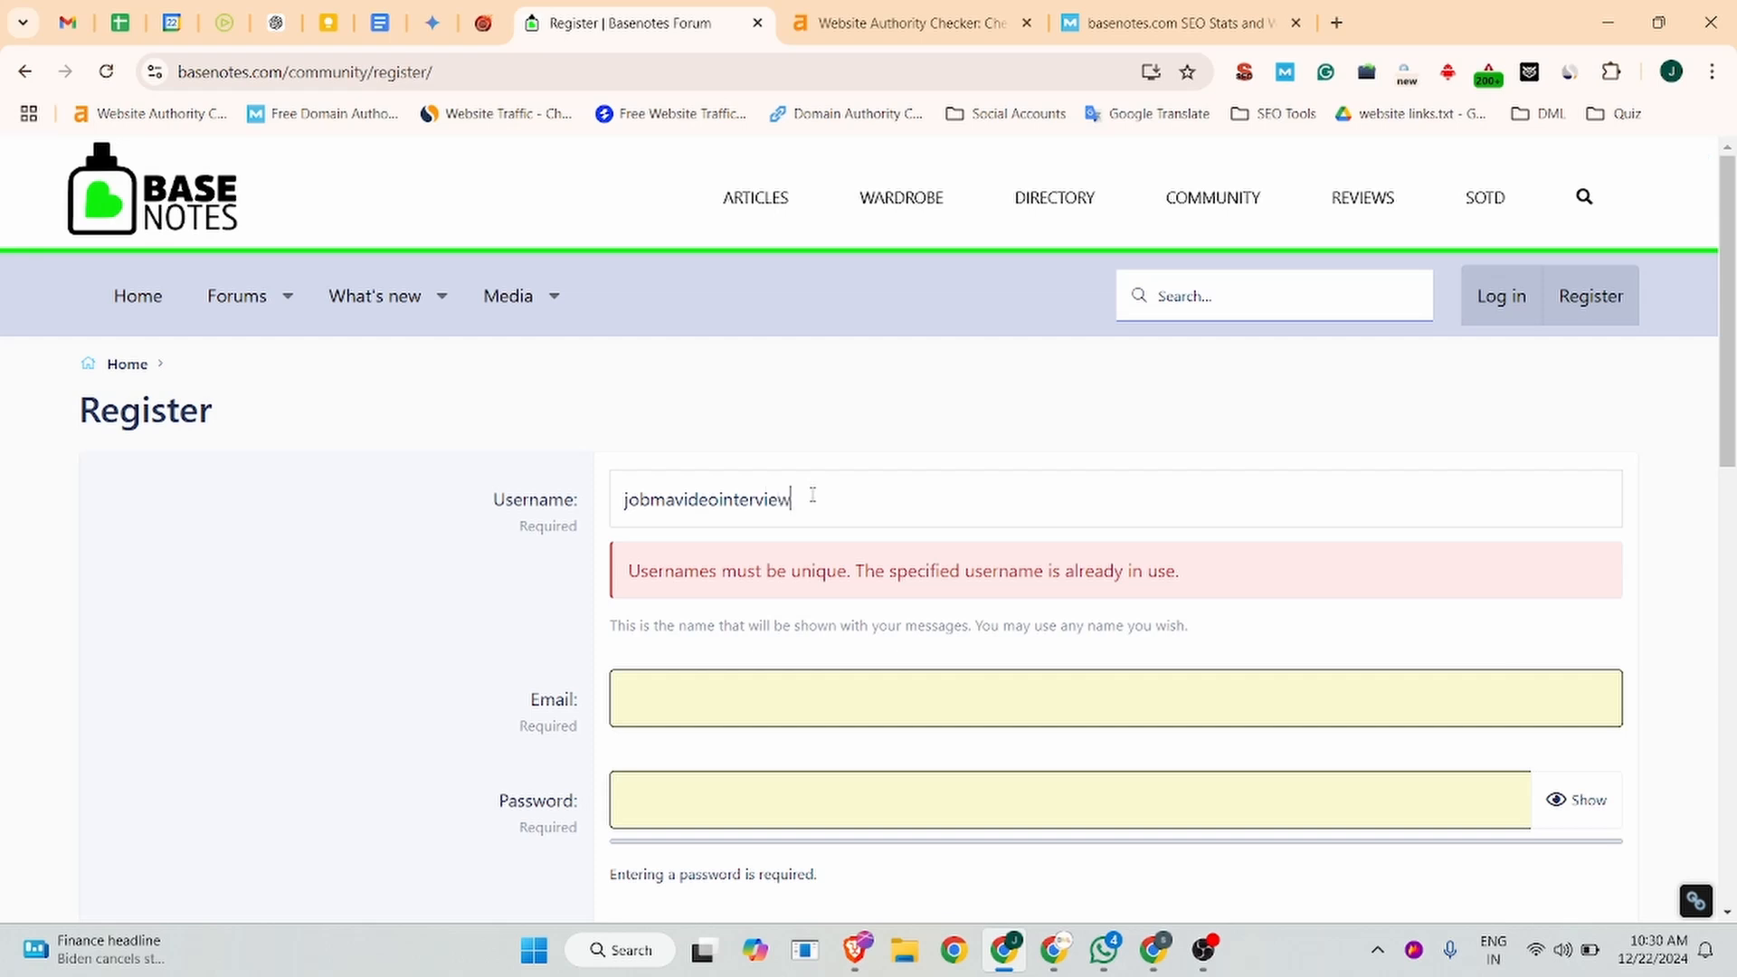
# Step: Fill in the email address on the registration form
pyautogui.scroll(-3, 769, 512)
pyautogui.click(657, 398)
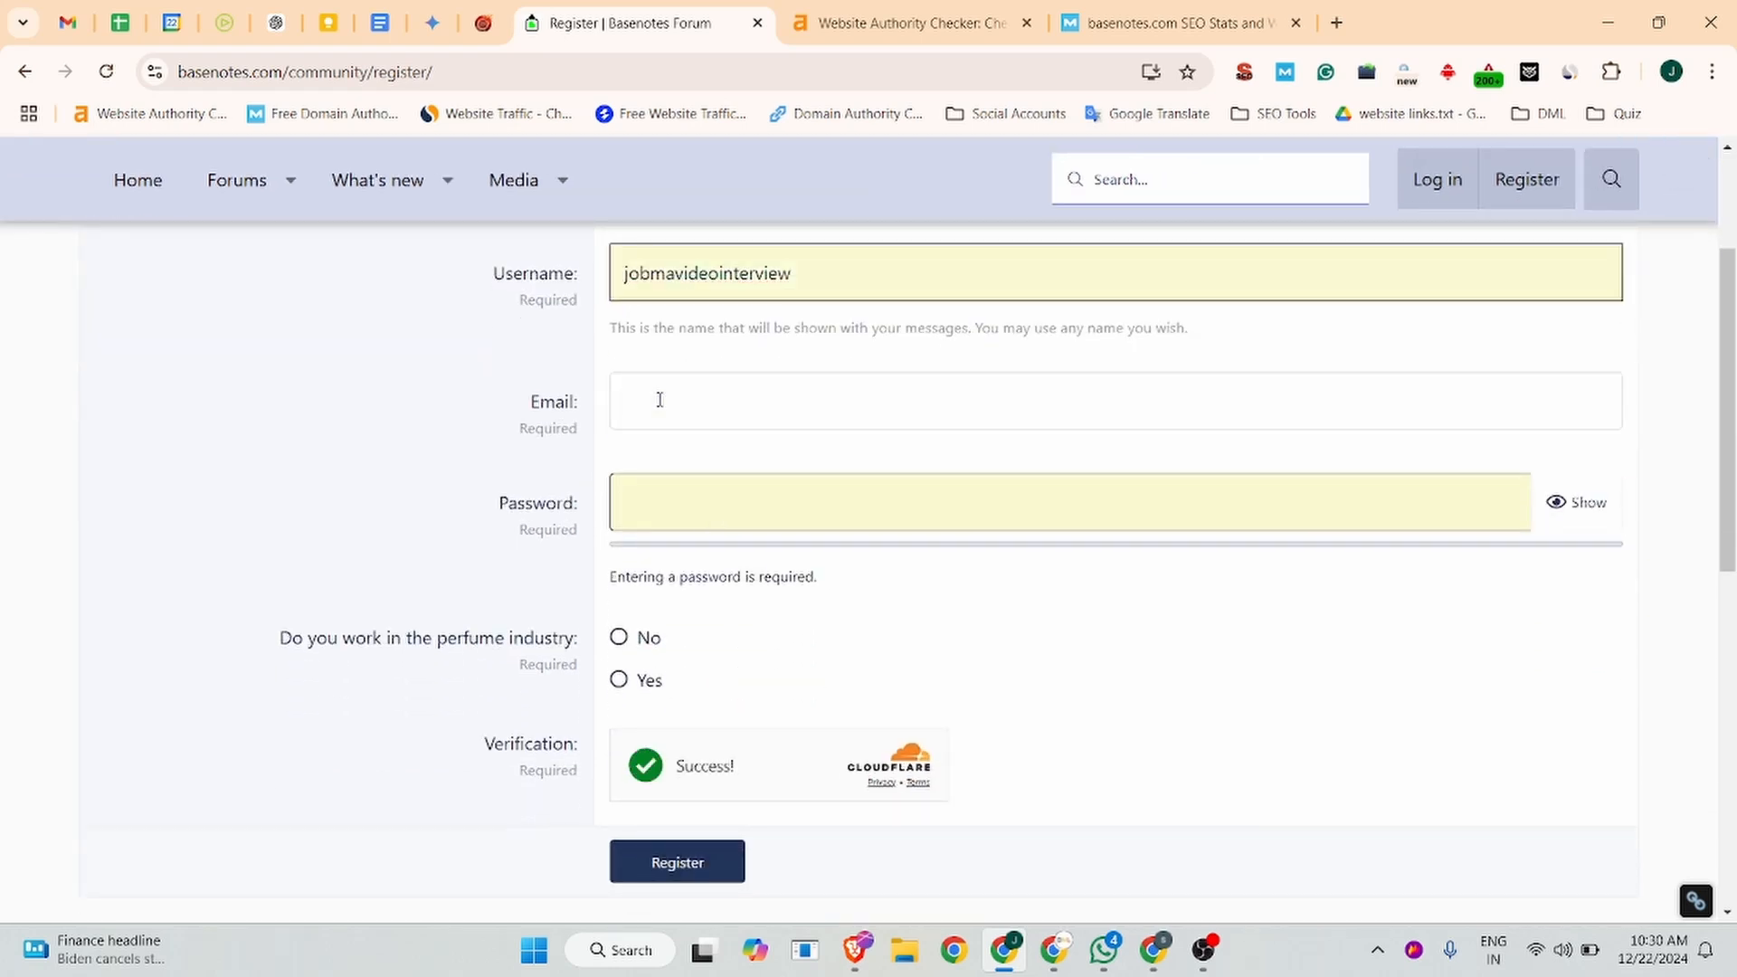
pyautogui.scroll(3, 672, 420)
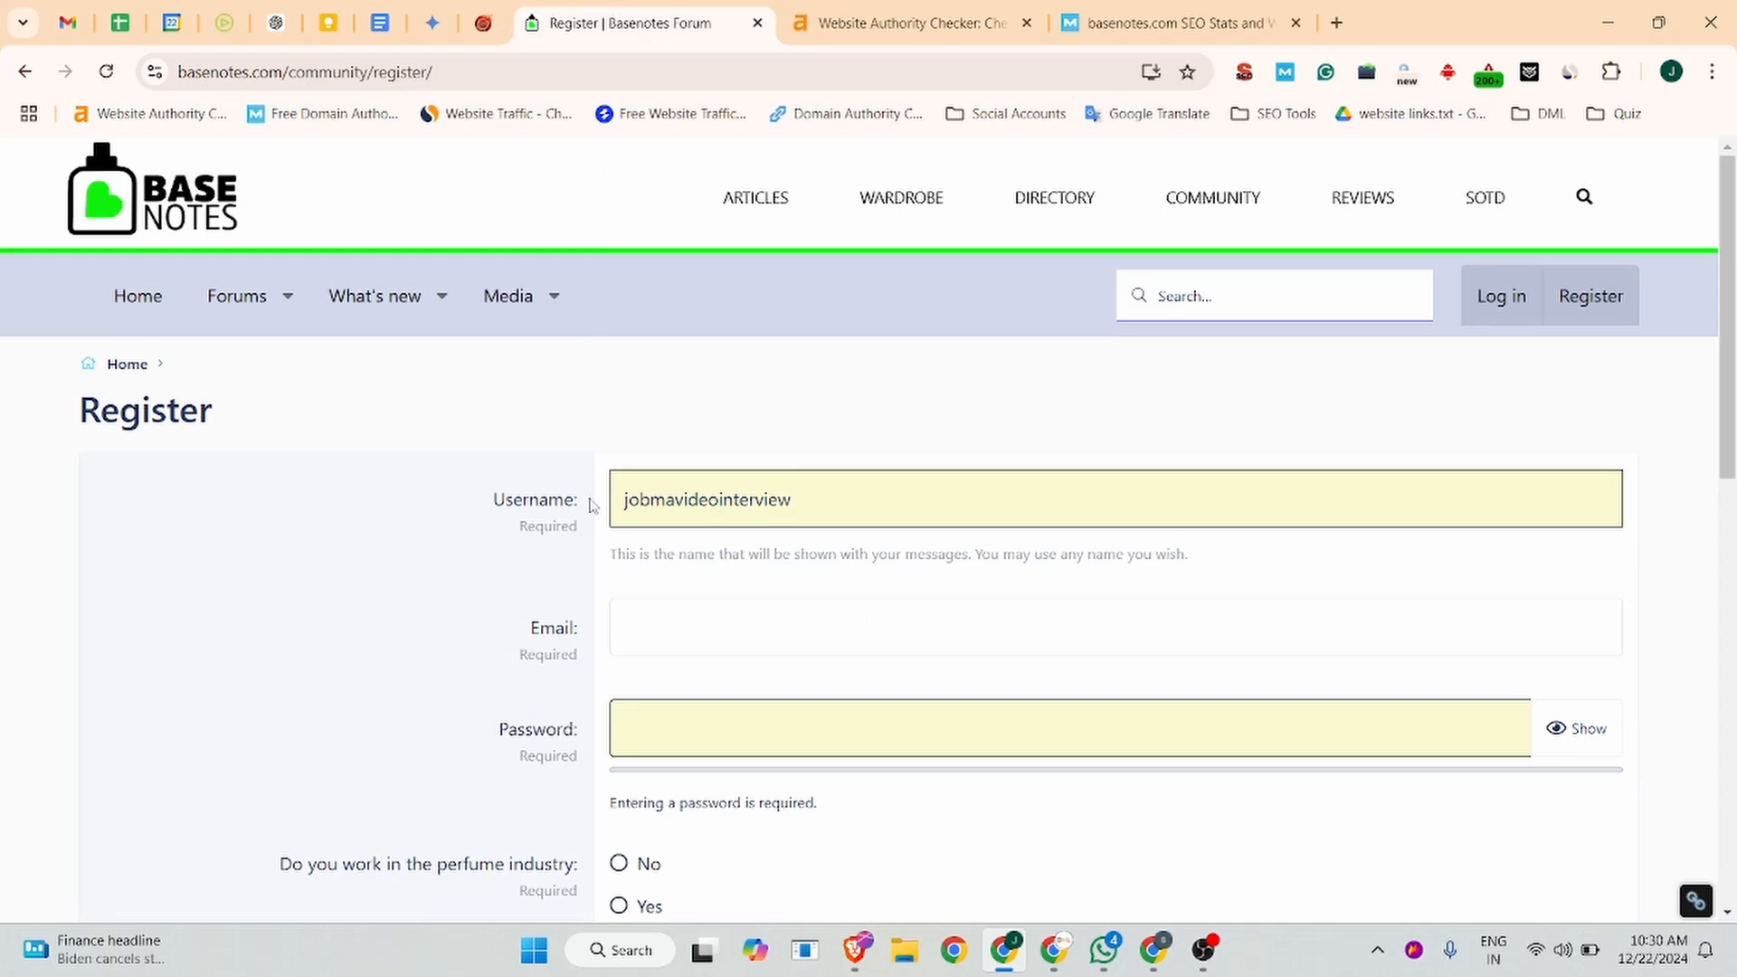
pyautogui.hotkey('ctrl', 'v')
pyautogui.scroll(-1, 633, 516)
pyautogui.scroll(-2, 632, 516)
# Step: Enter a self-chosen account password on the registration form instead of the suggested strong password
pyautogui.click(634, 505)
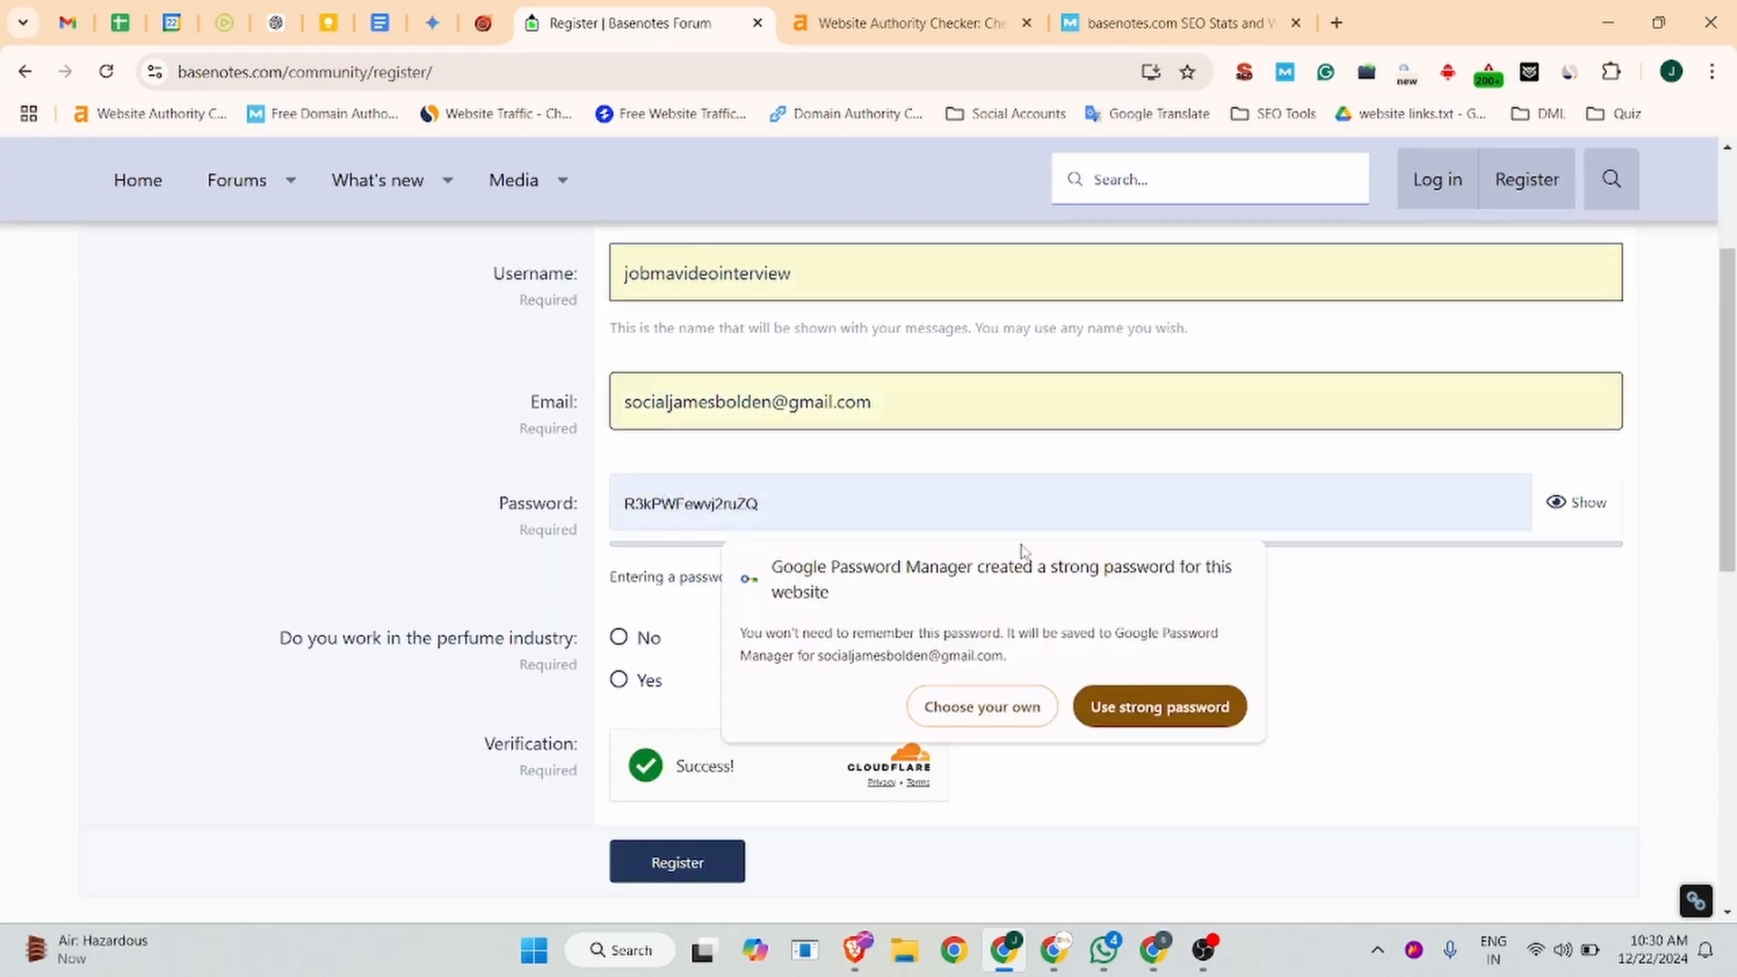
pyautogui.write('******')
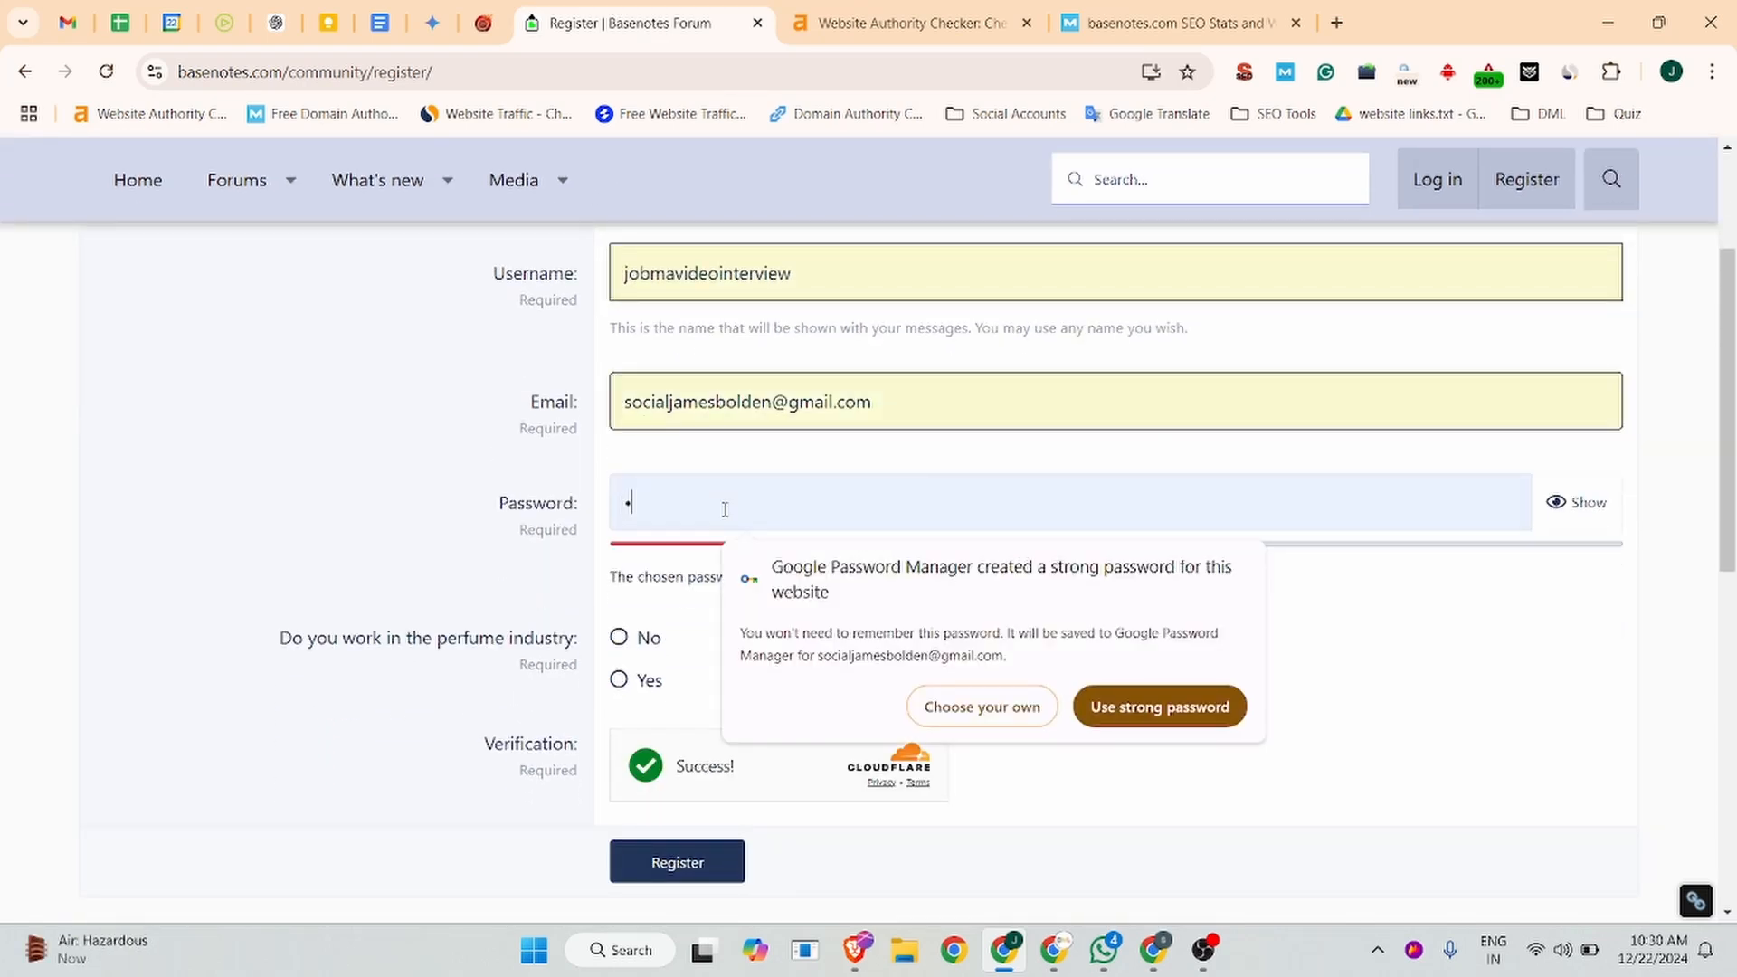
pyautogui.write('****')
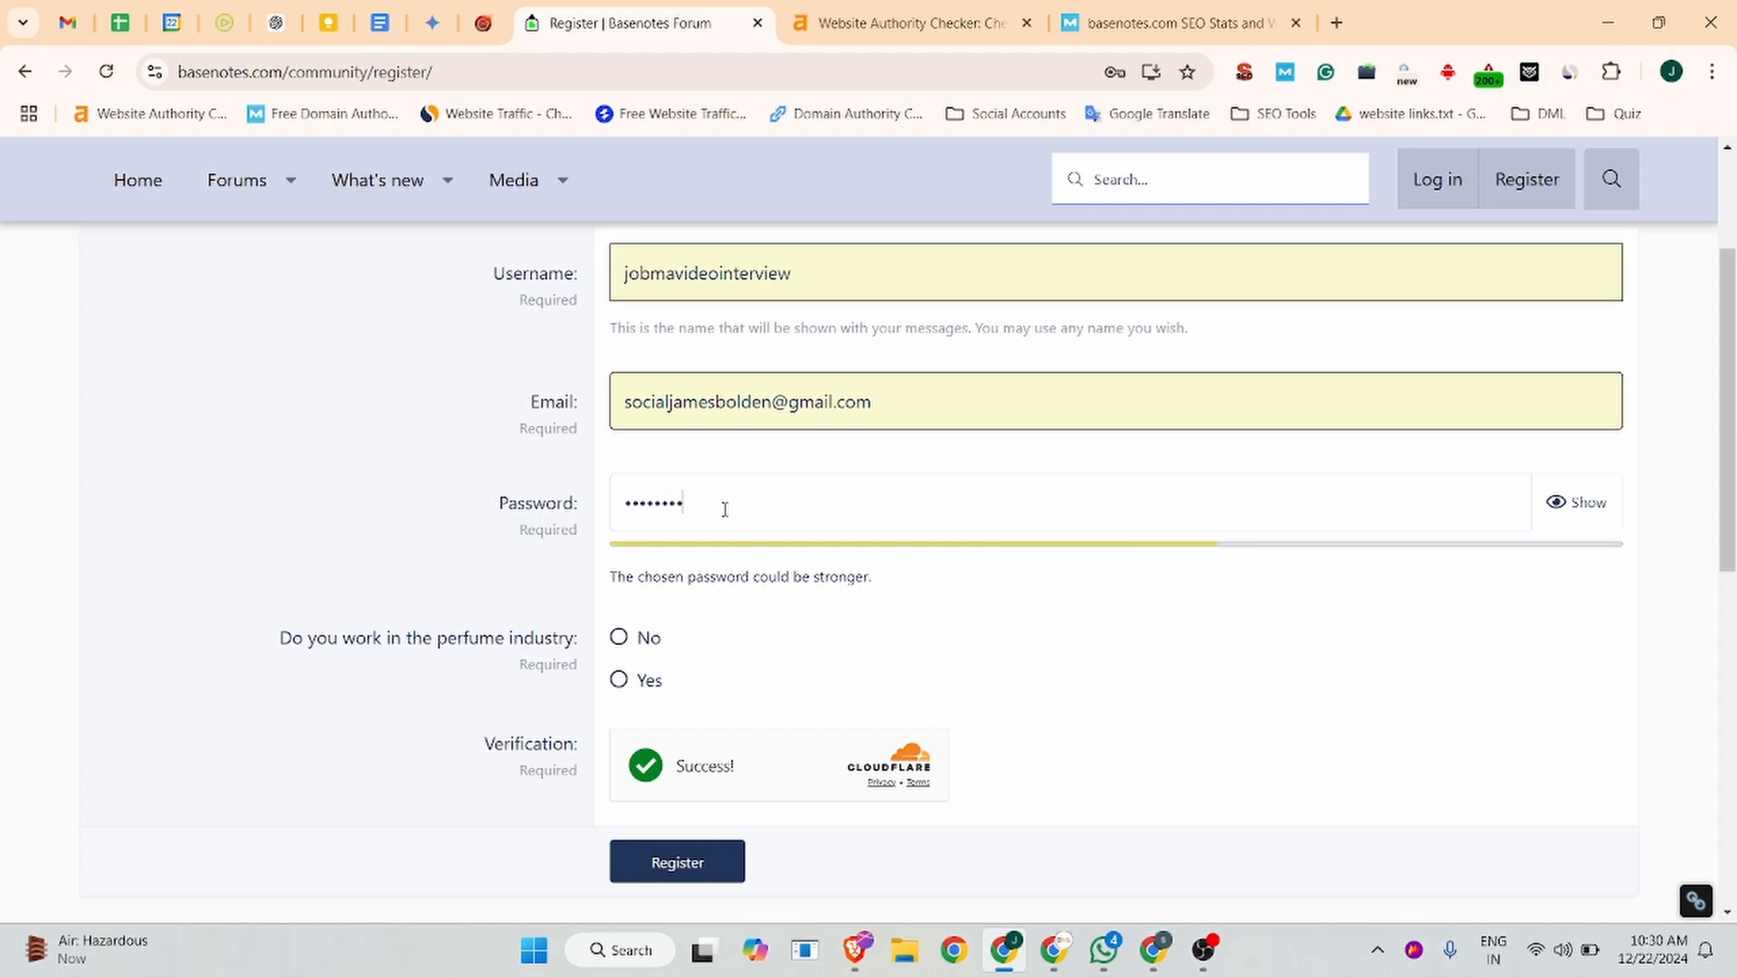
pyautogui.click(328, 485)
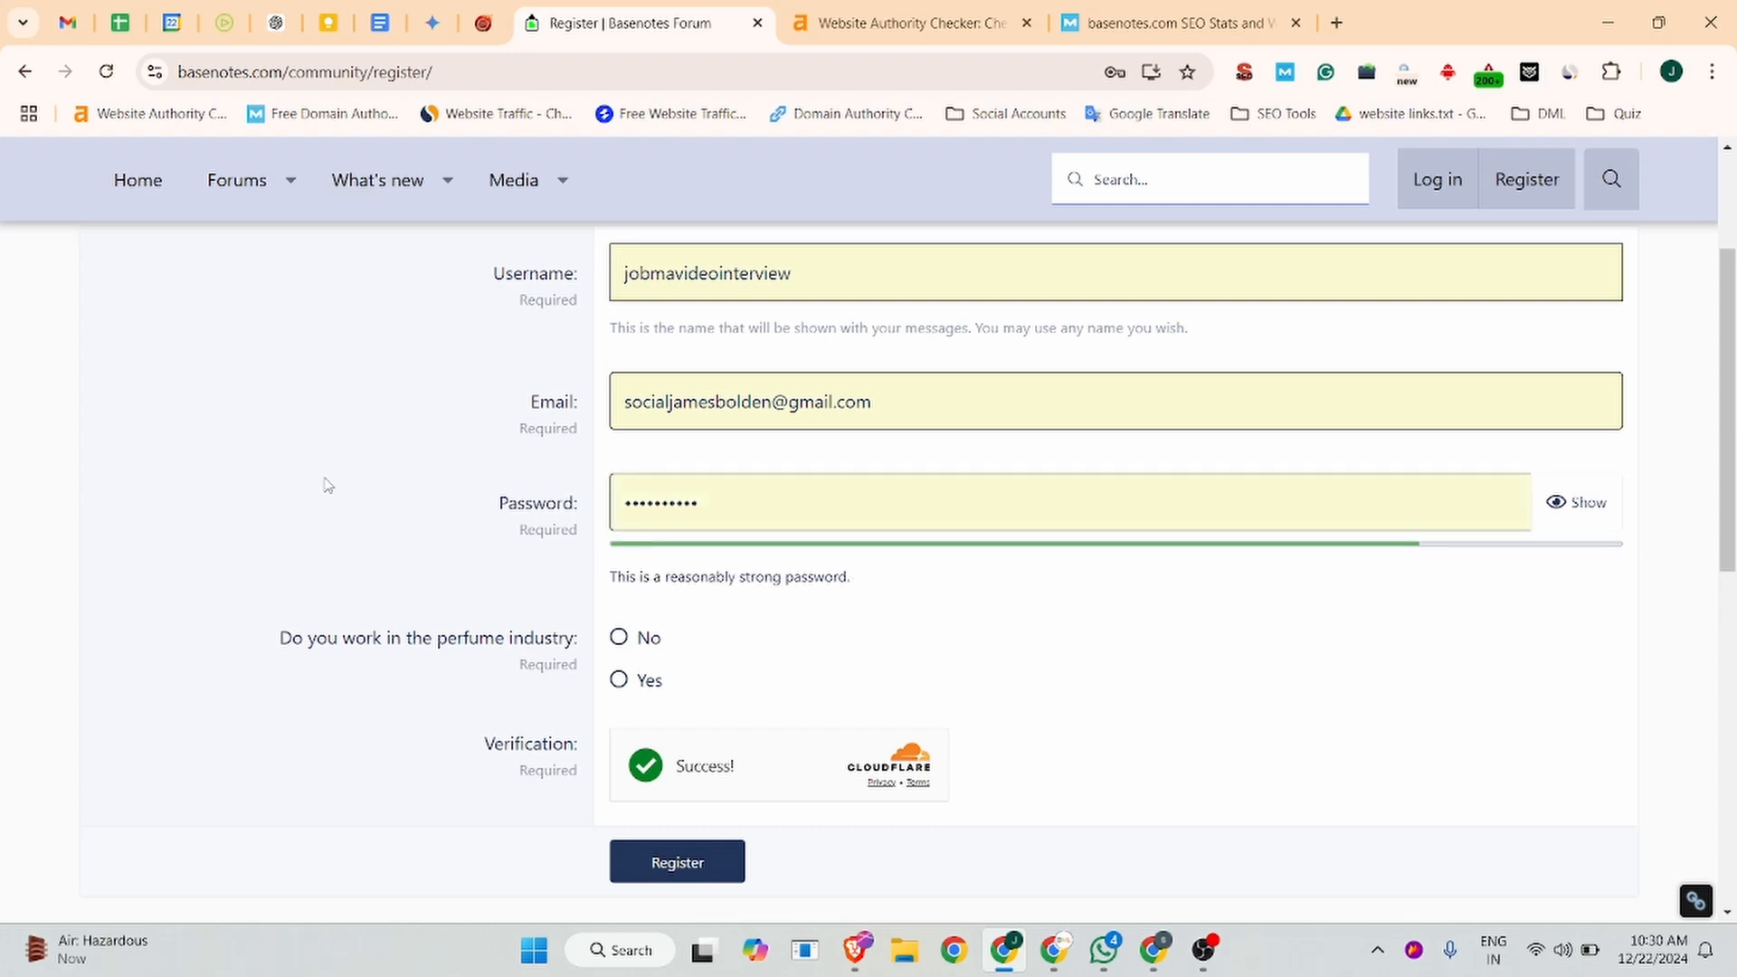
# Step: Answer No to working in the perfume industry, submit the registration and save the login in the browser
pyautogui.scroll(-1, 543, 525)
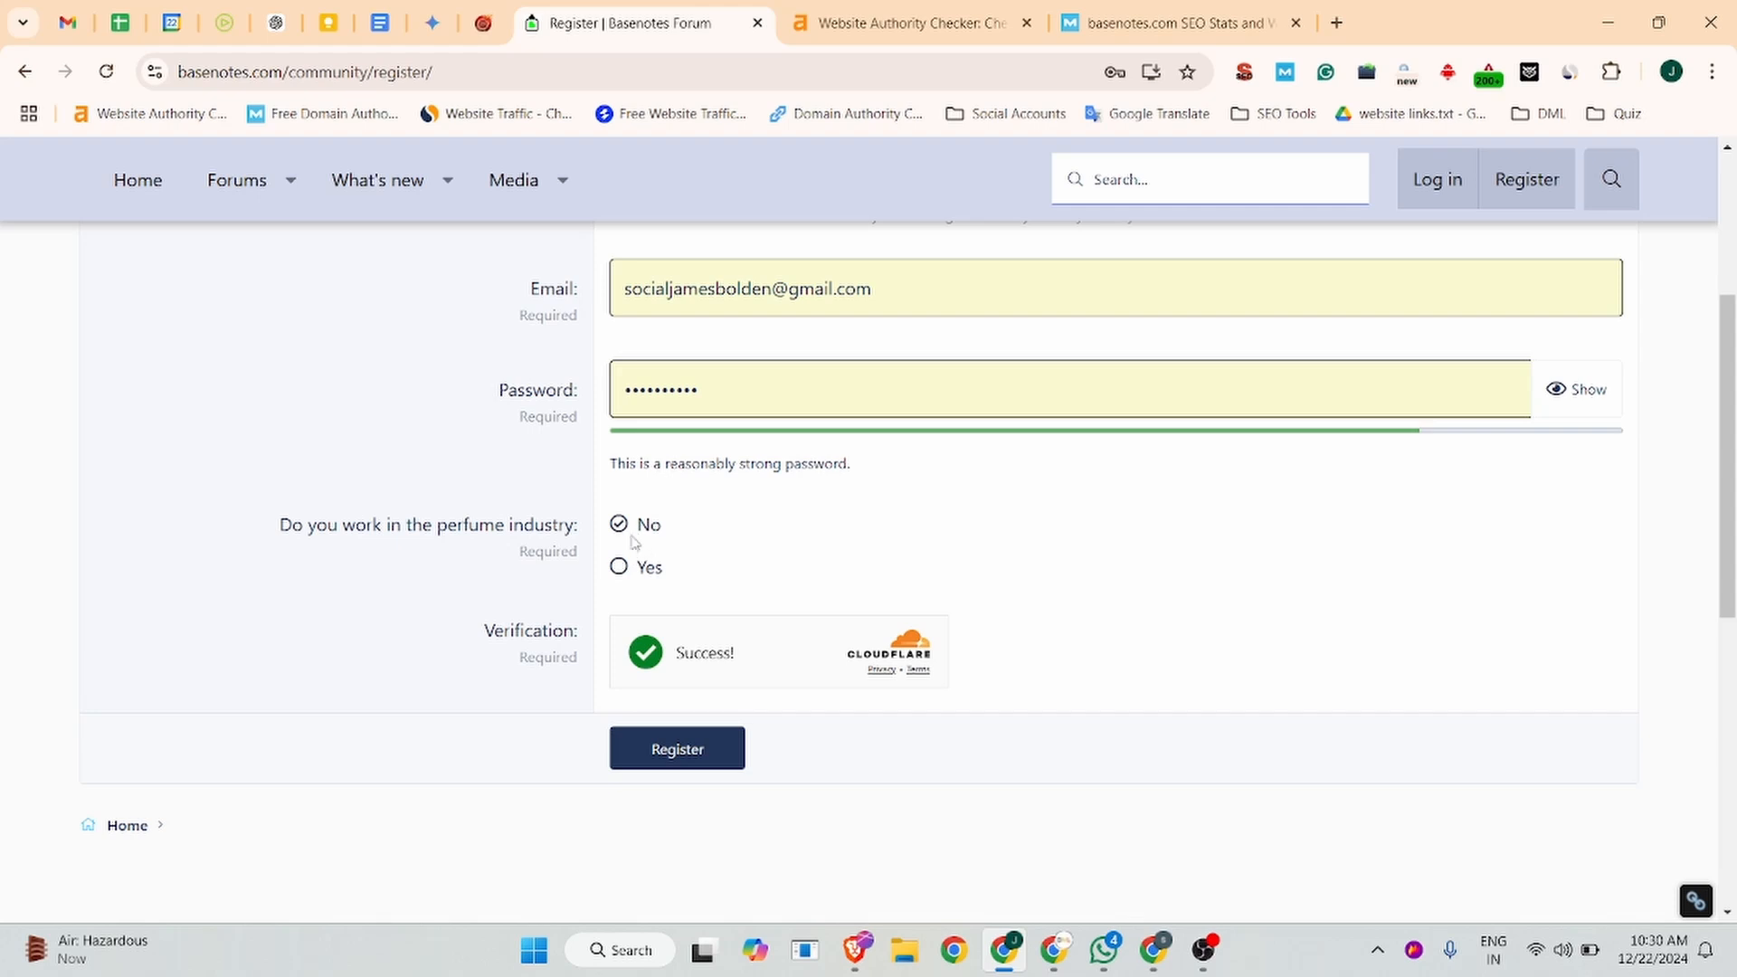
pyautogui.click(671, 759)
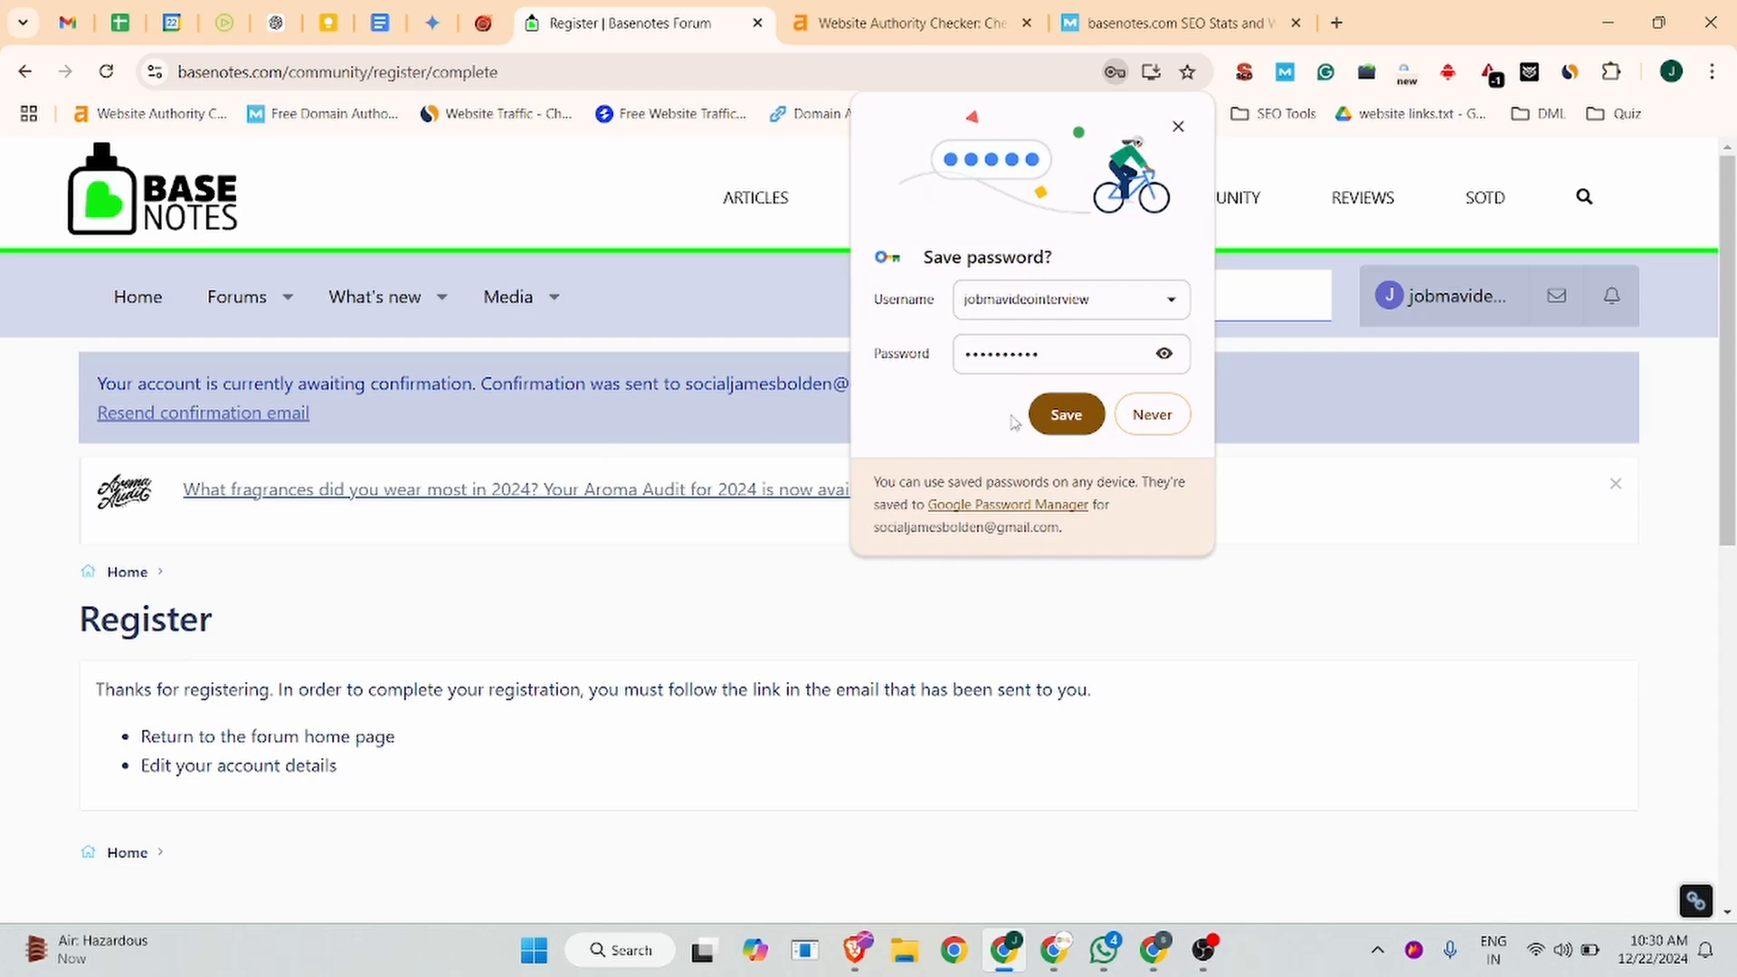
pyautogui.click(1066, 414)
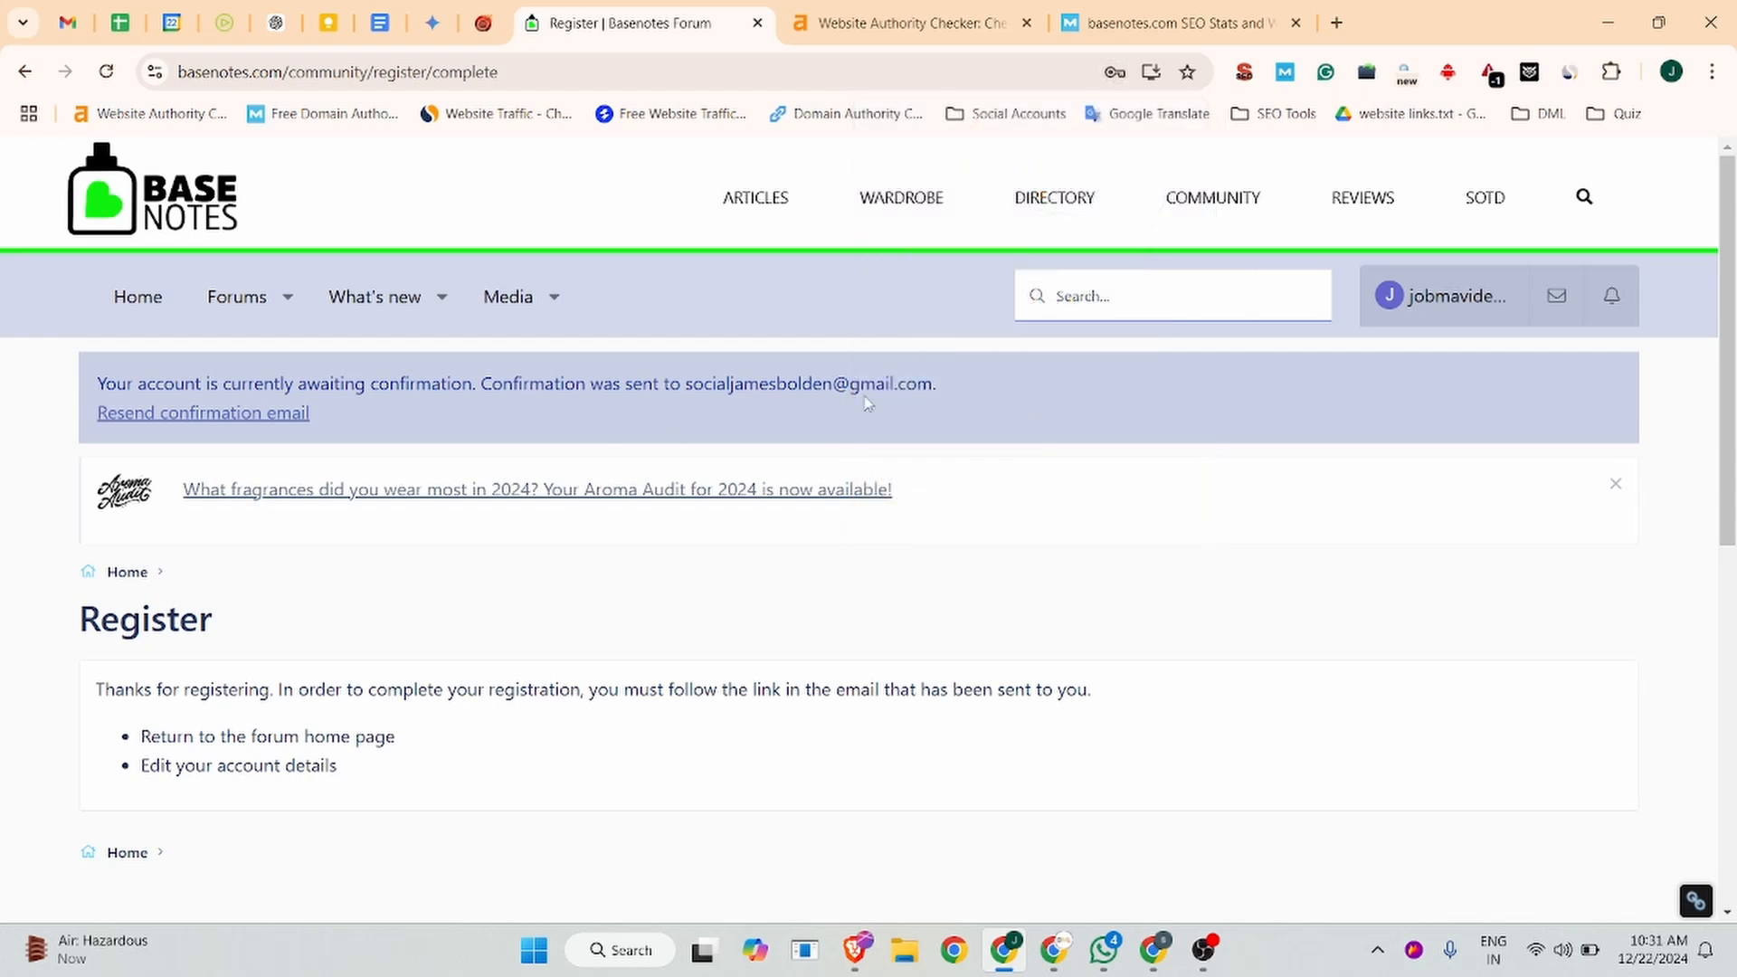
# Step: Switch to the Gmail inbox
pyautogui.click(56, 12)
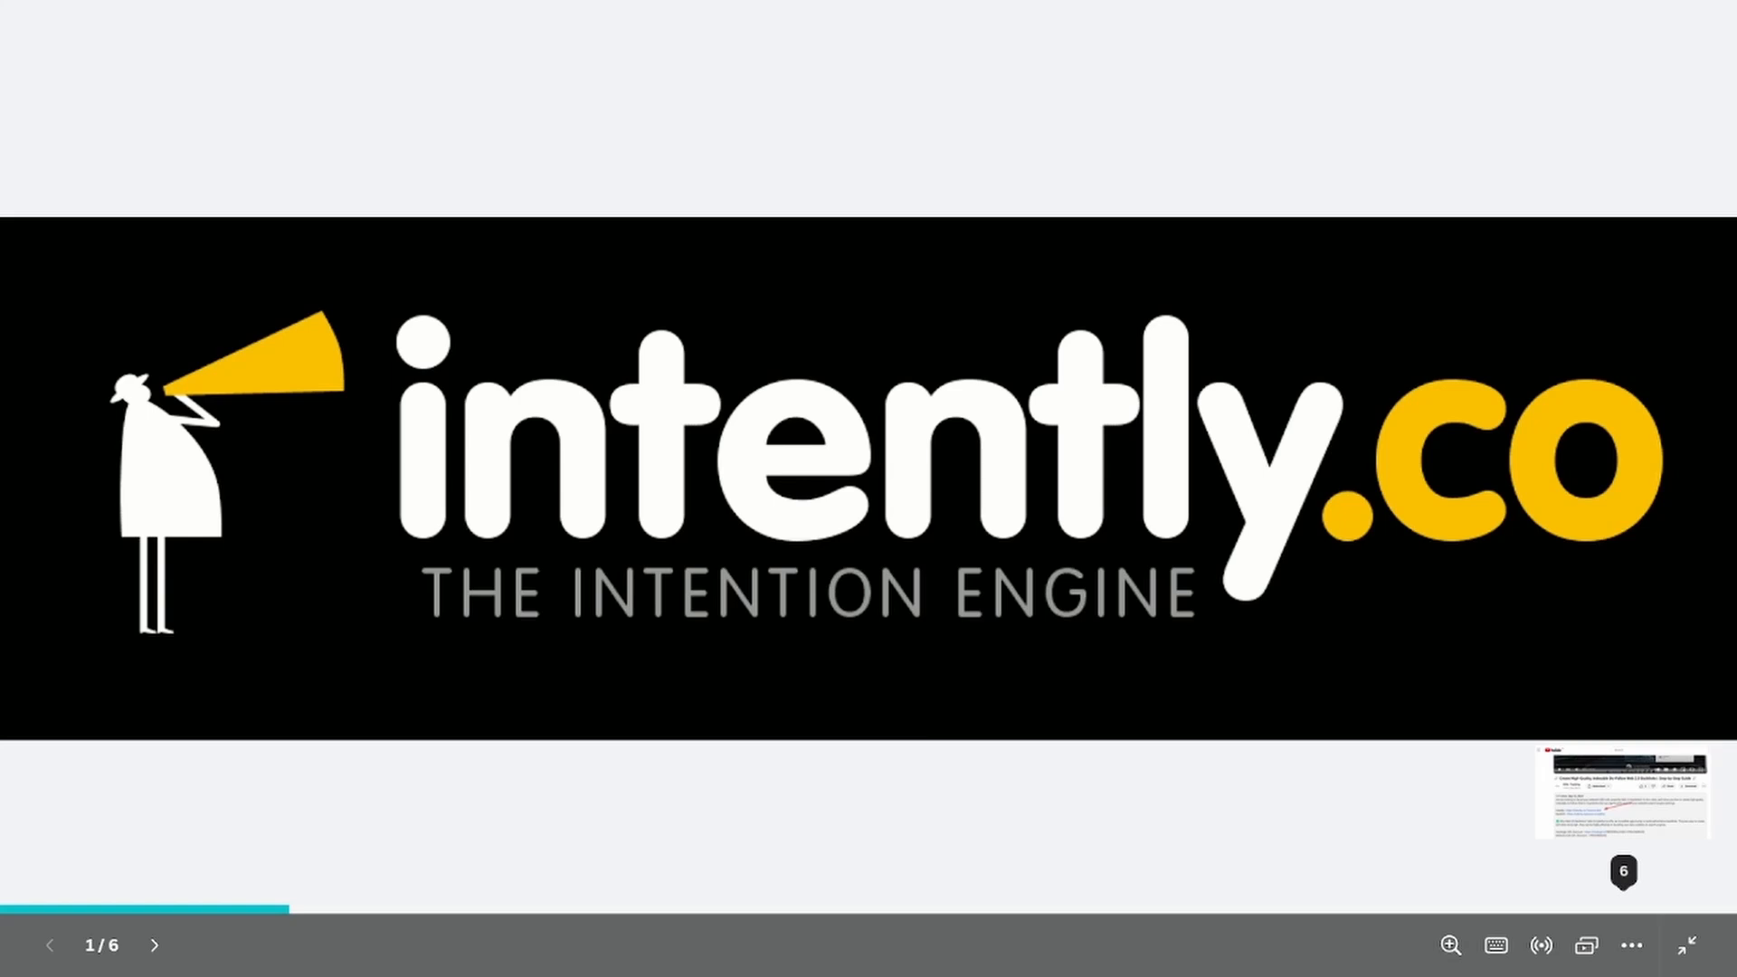
pyautogui.press('Right')
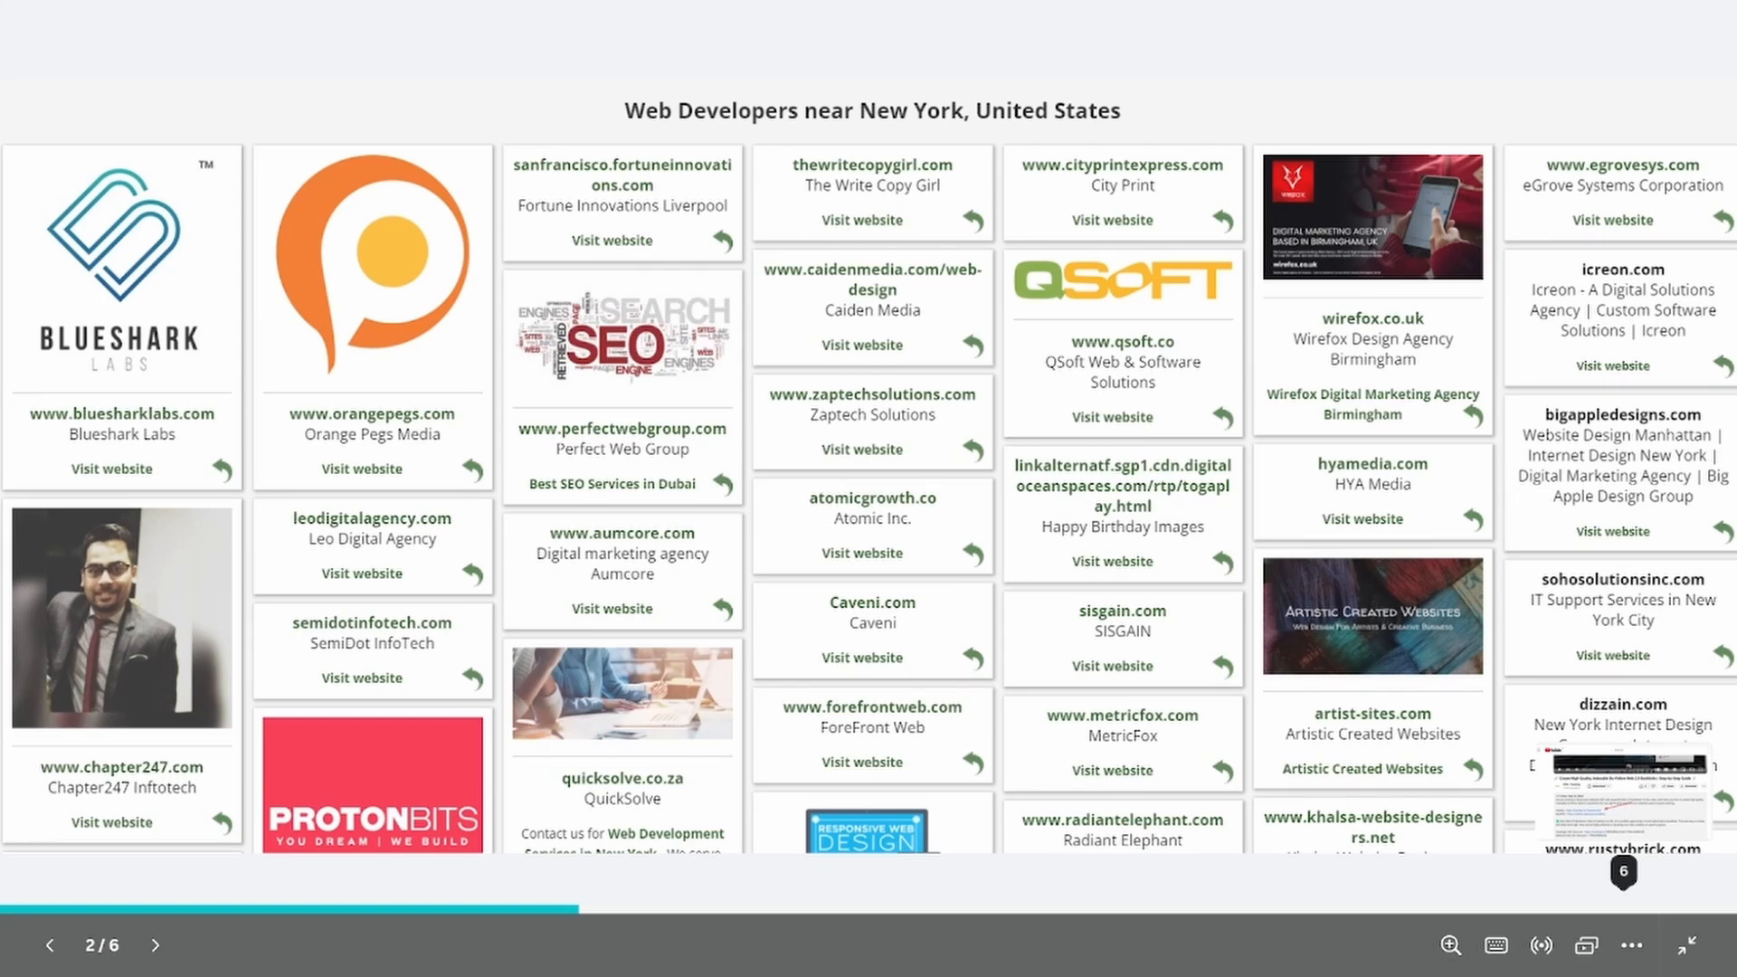
pyautogui.press('Right')
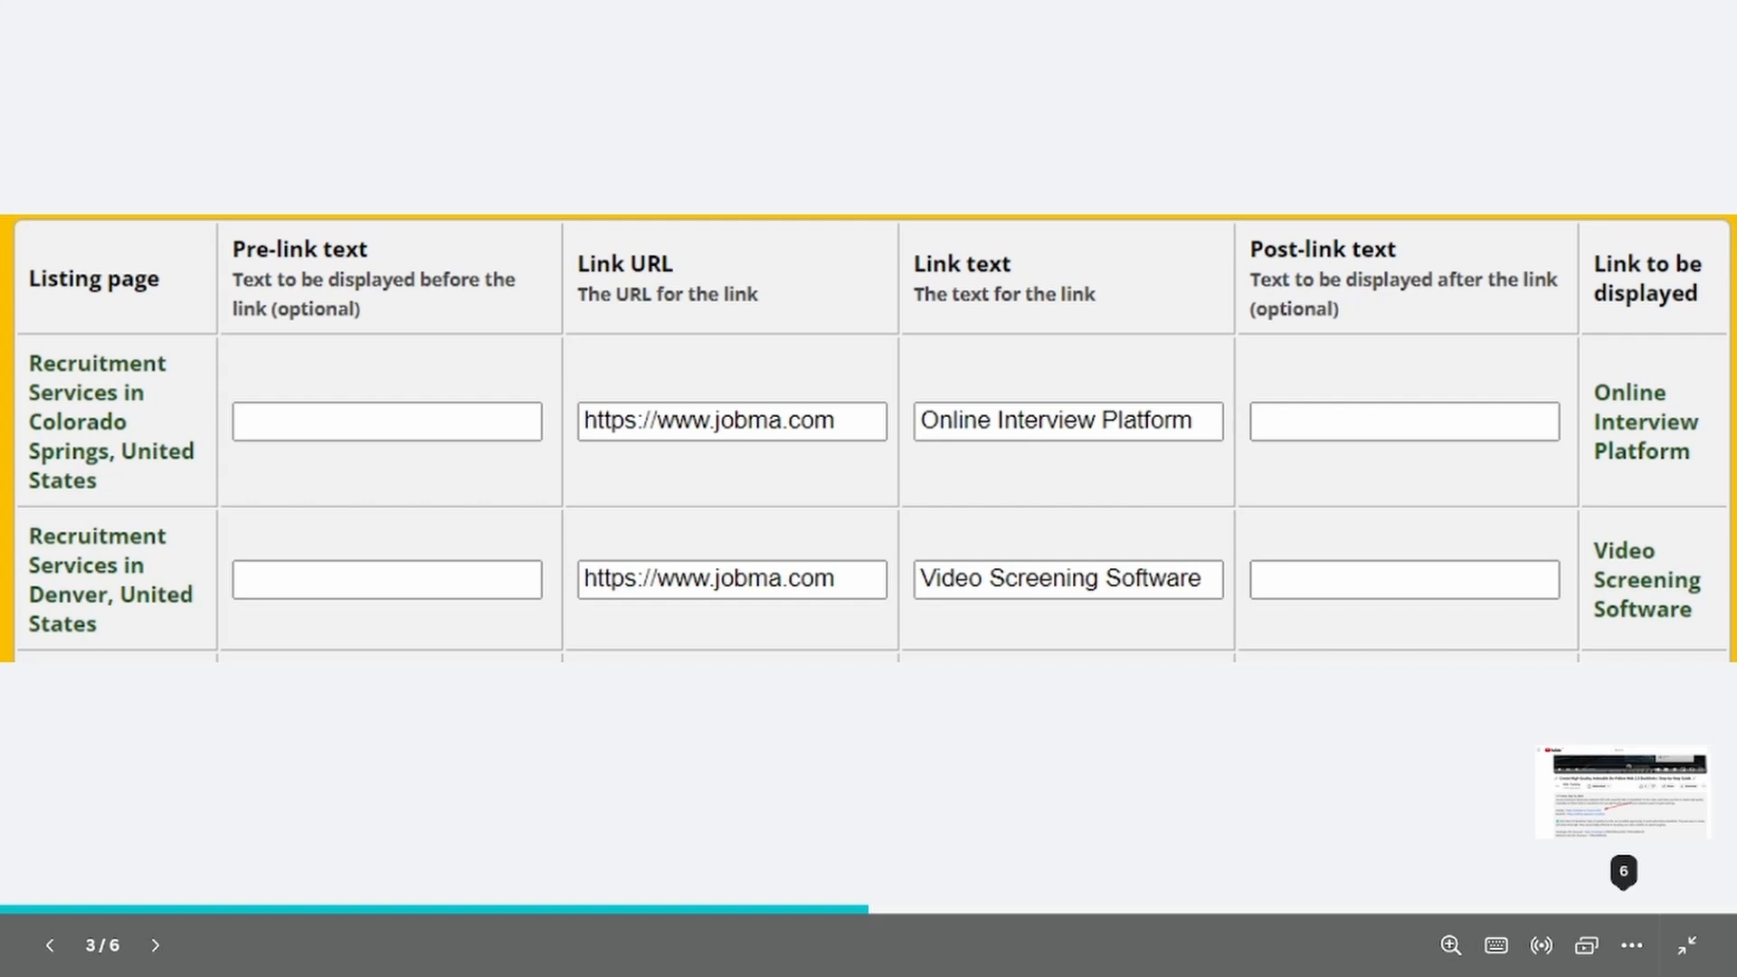
pyautogui.press('Right')
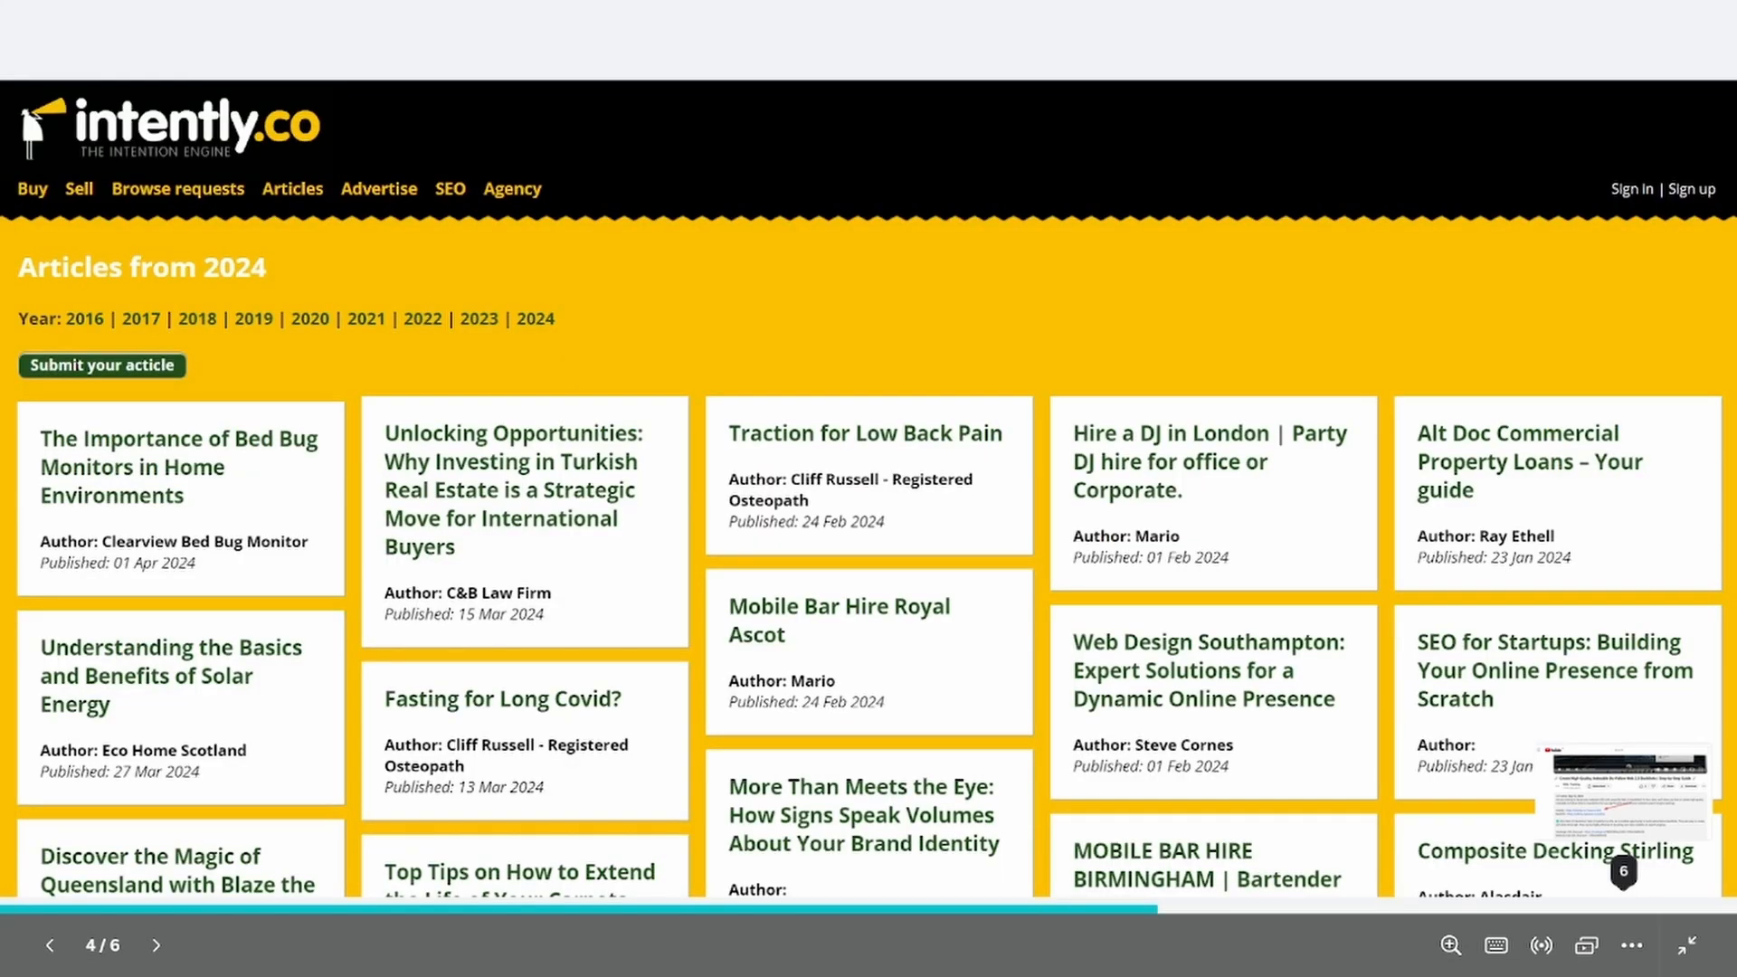
pyautogui.press('Right')
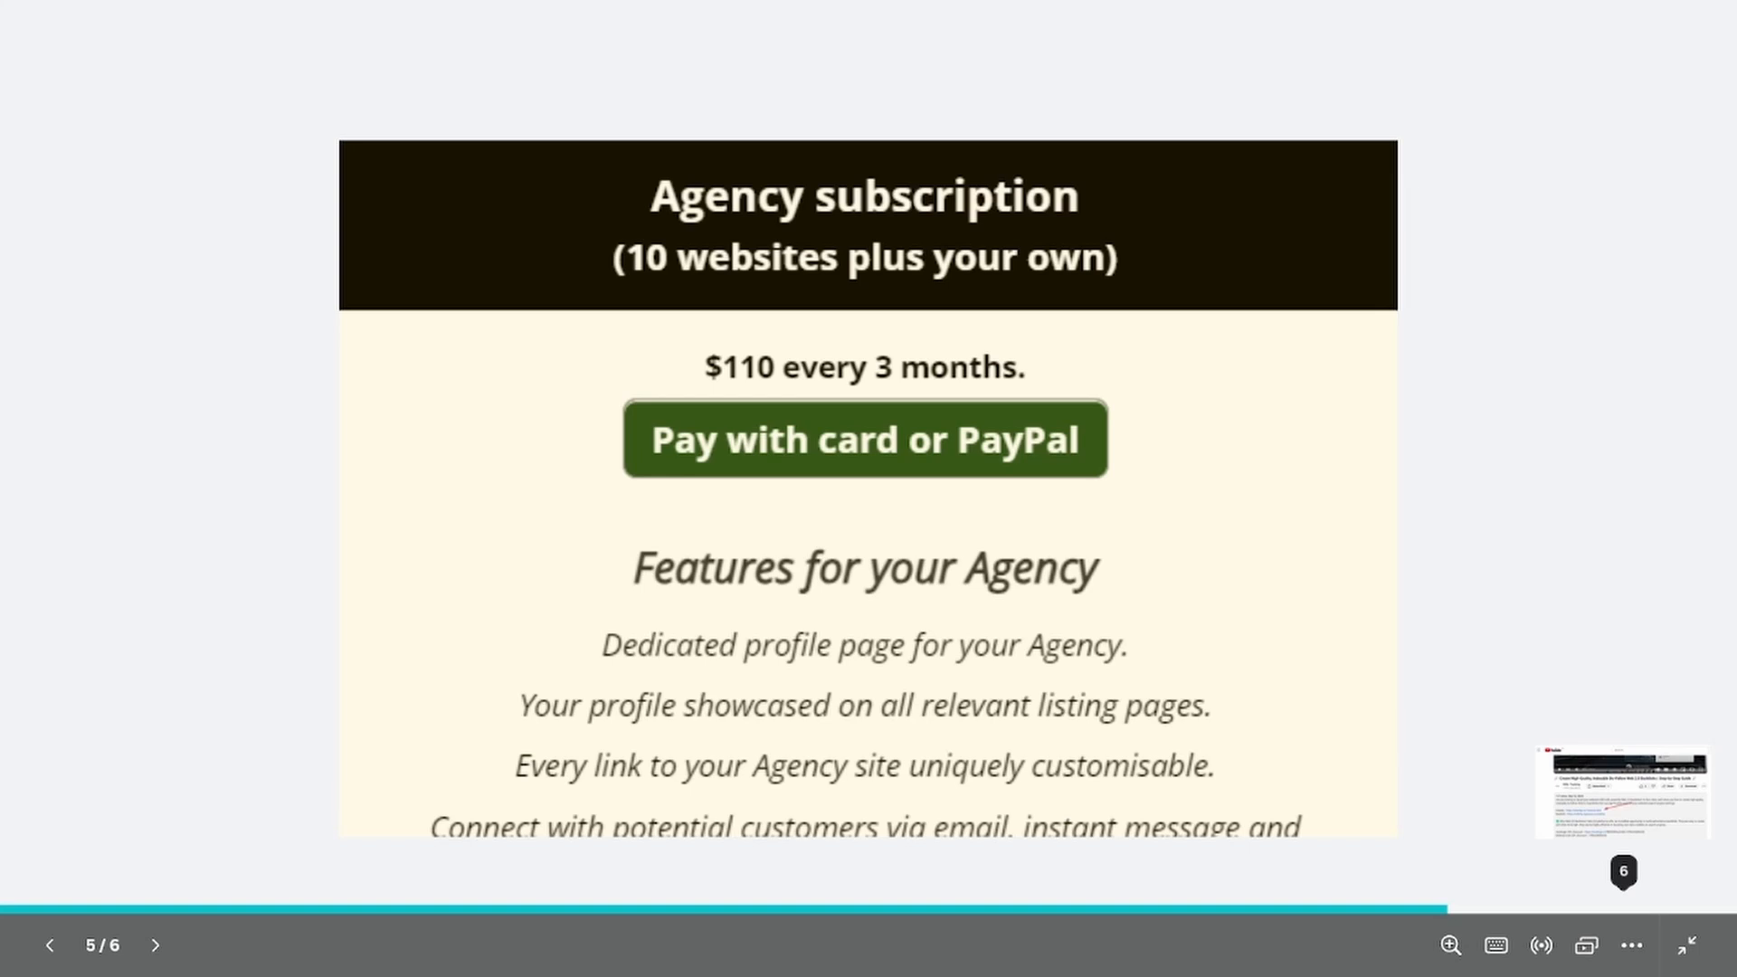
pyautogui.press('Right')
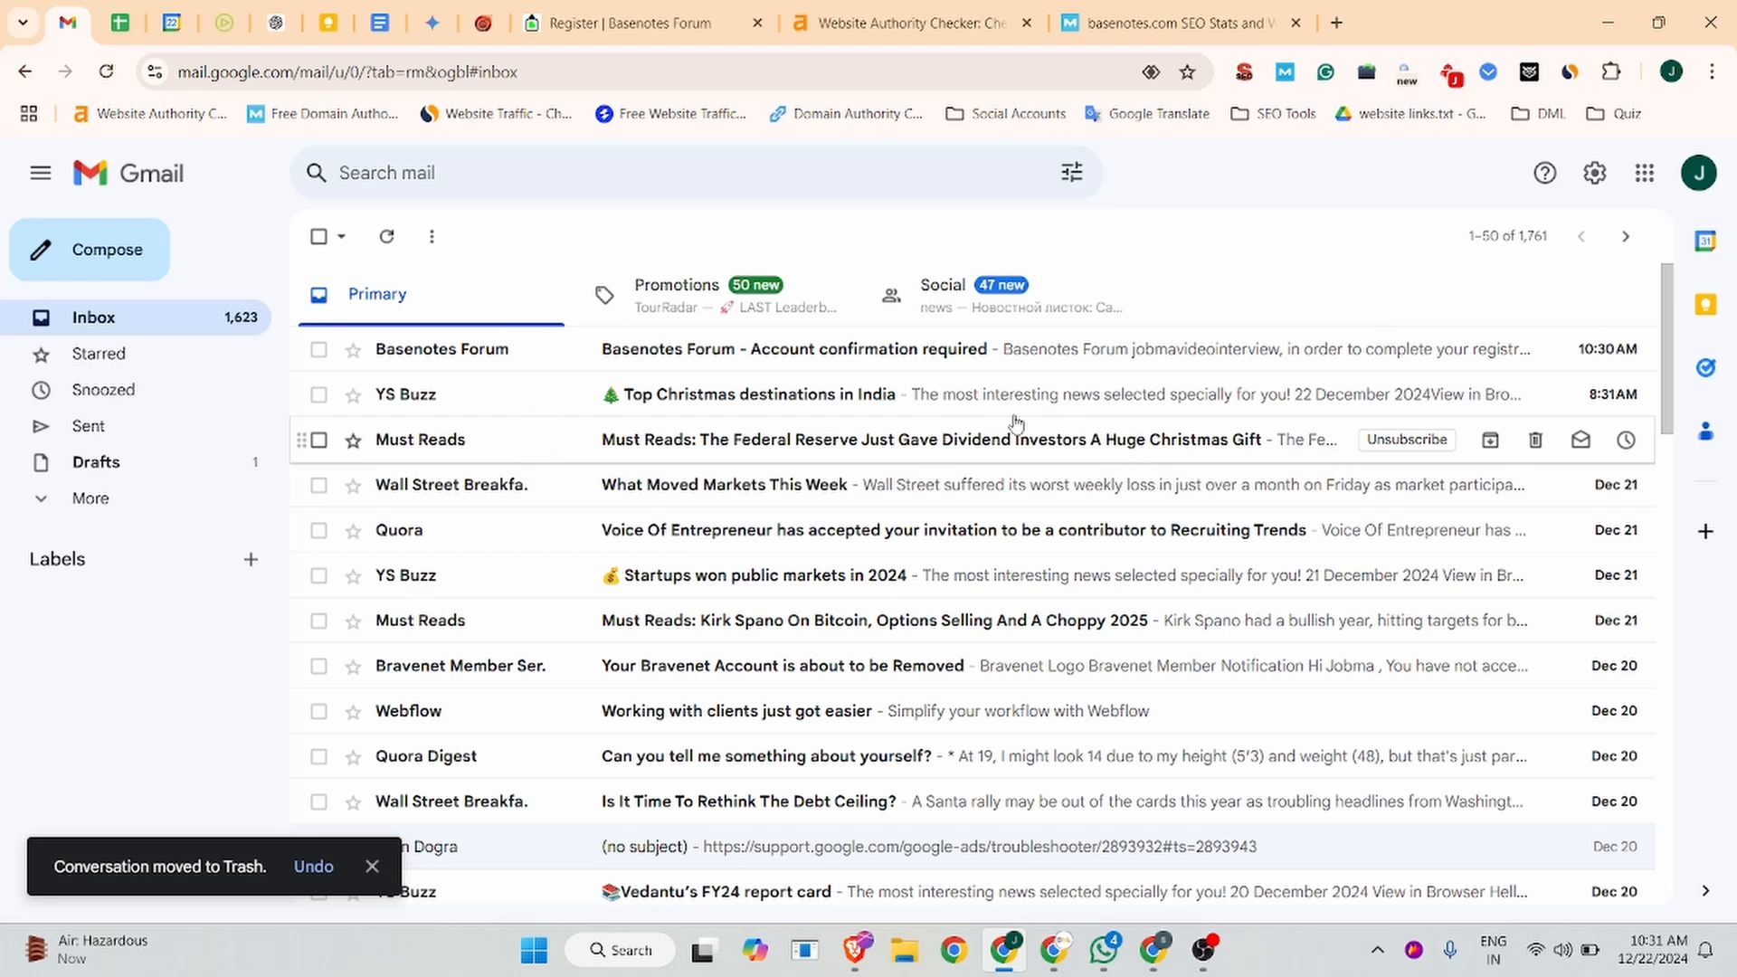
# Step: Open the account confirmation email from Basenotes Forum and confirm the registration through its link
pyautogui.click(855, 351)
pyautogui.click(731, 624)
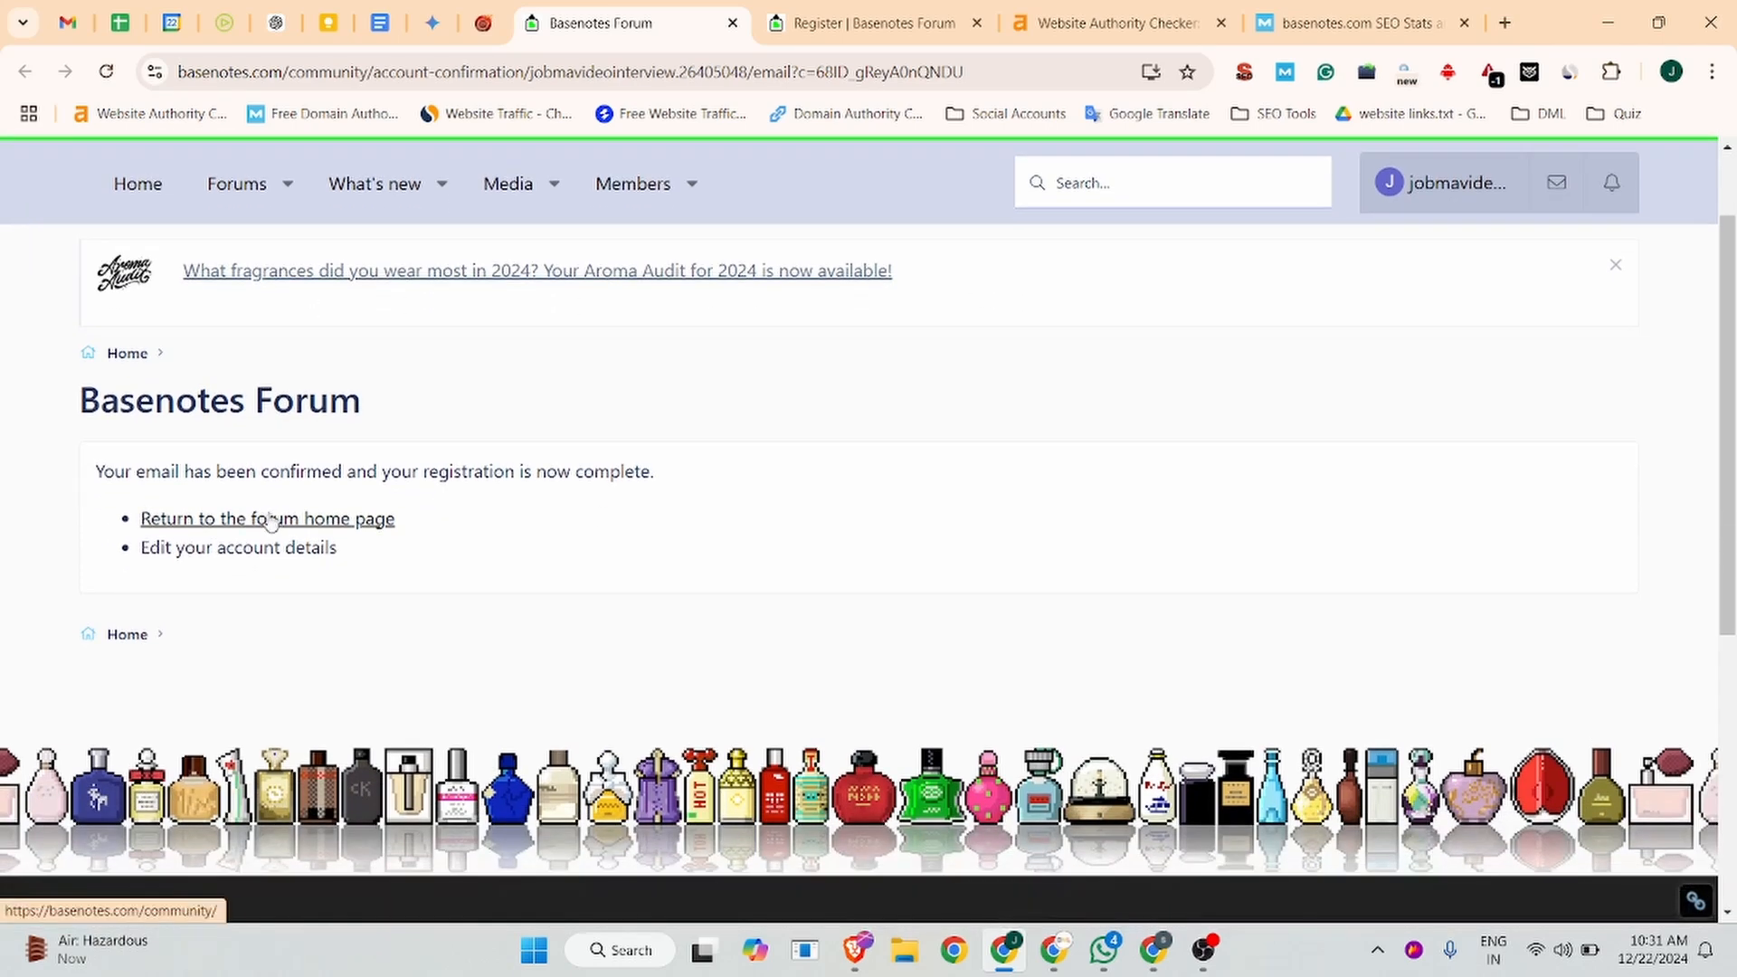
# Step: Open the new account's member profile page on the Basenotes forum
pyautogui.scroll(-8, 791, 493)
pyautogui.scroll(4, 1592, 425)
pyautogui.scroll(5, 1592, 424)
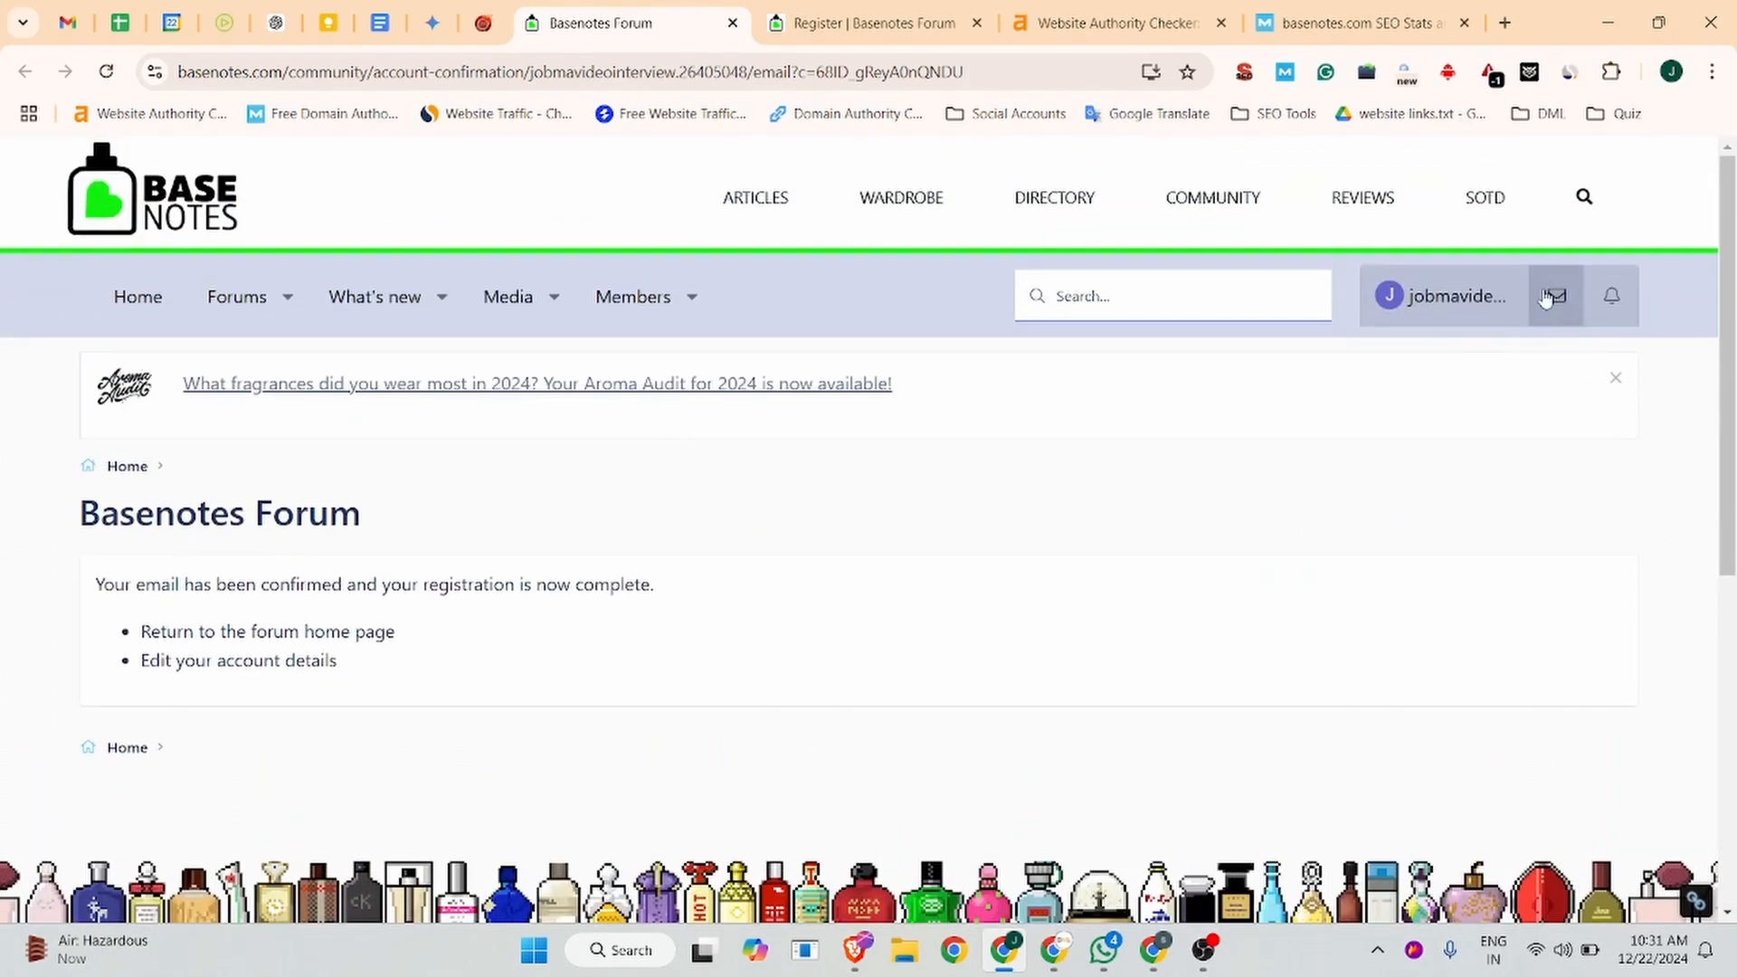
pyautogui.click(1448, 295)
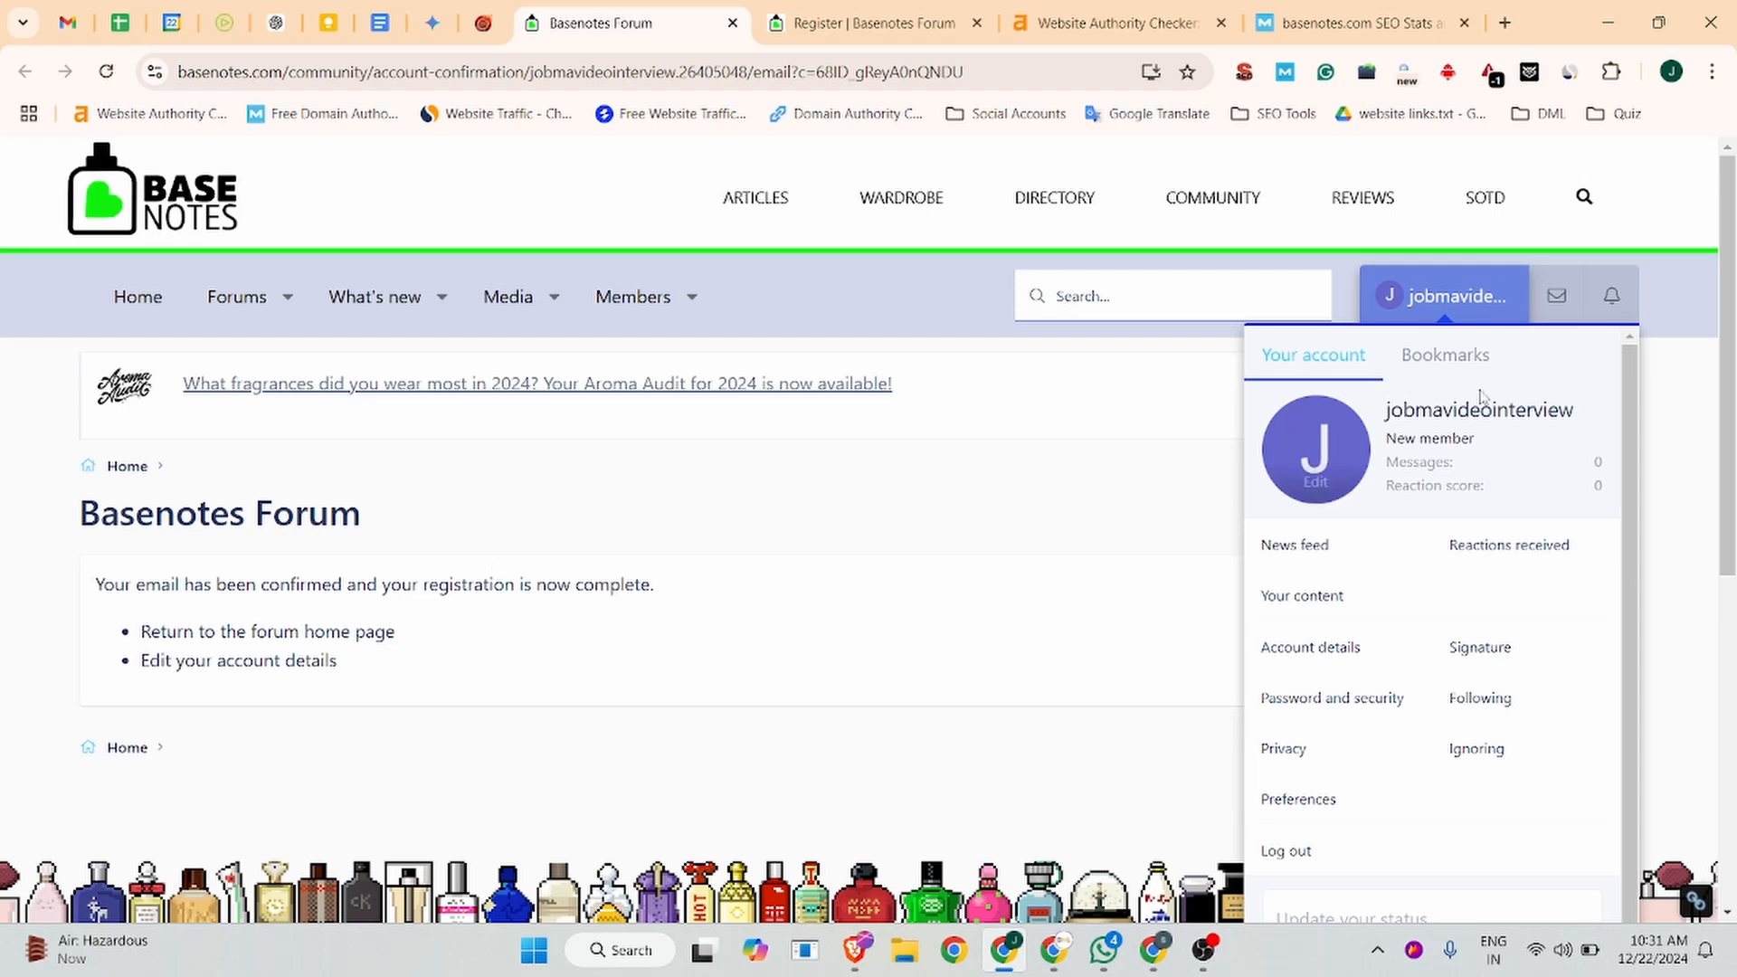
pyautogui.click(1446, 418)
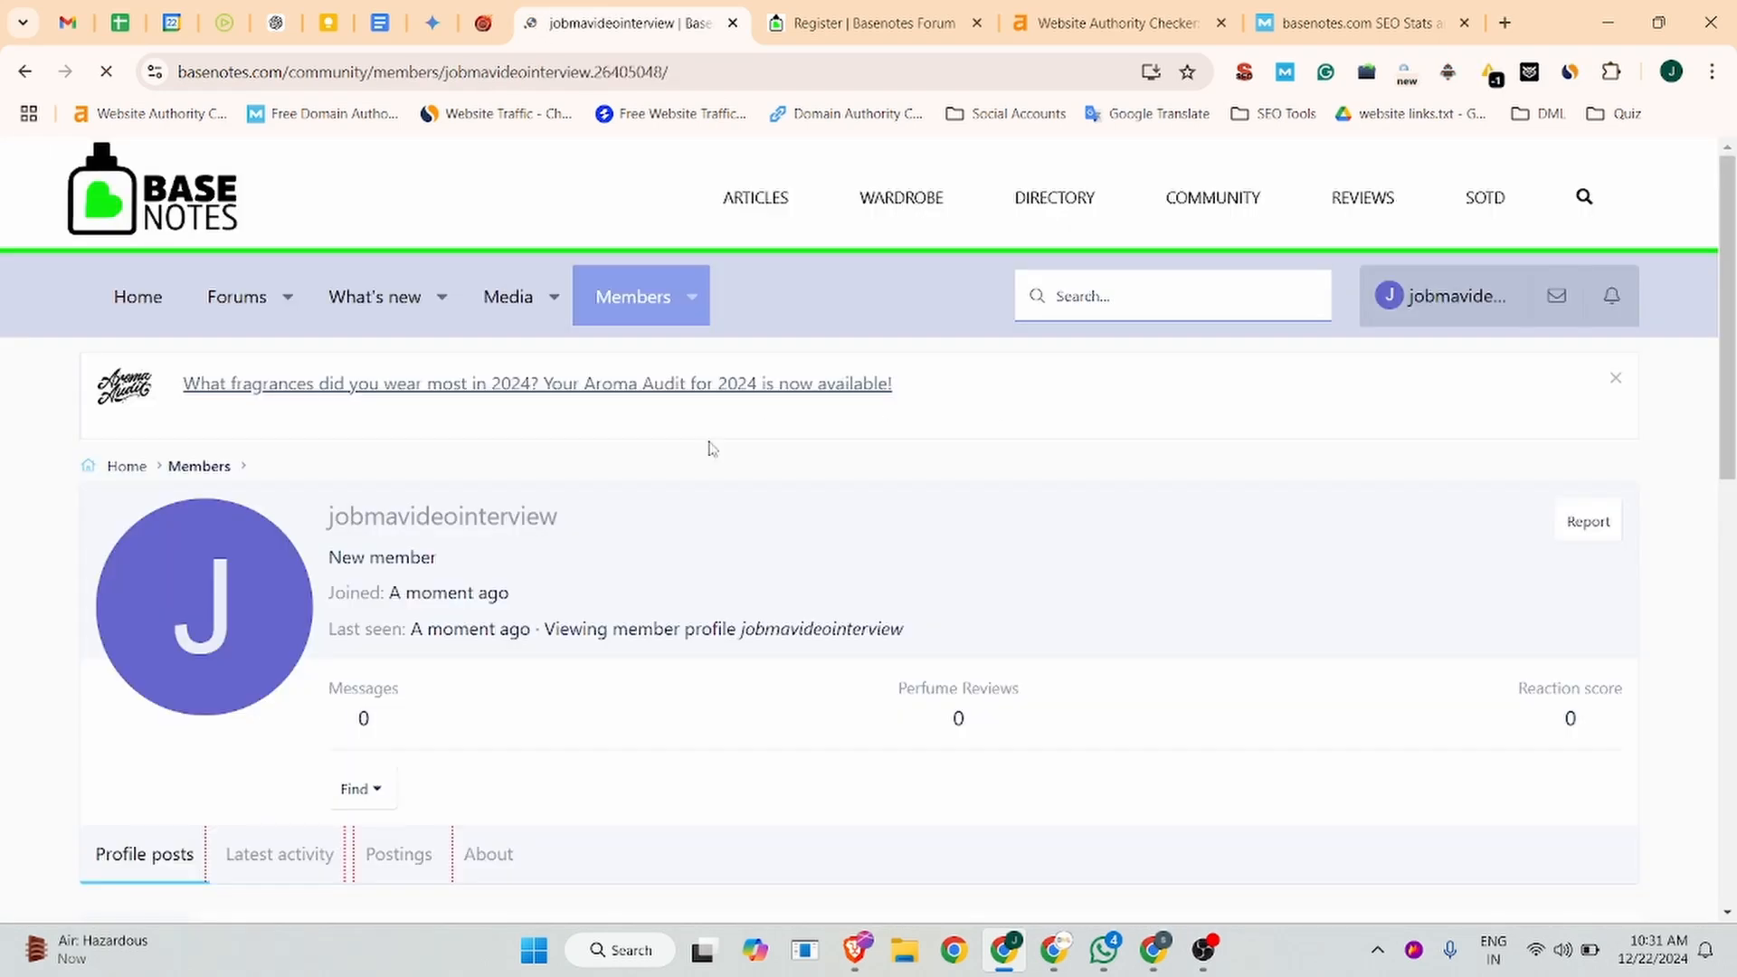
# Step: Upload jobma_logo.jpeg from the Downloads folder as the profile's custom avatar and confirm it
pyautogui.moveTo(250, 570)
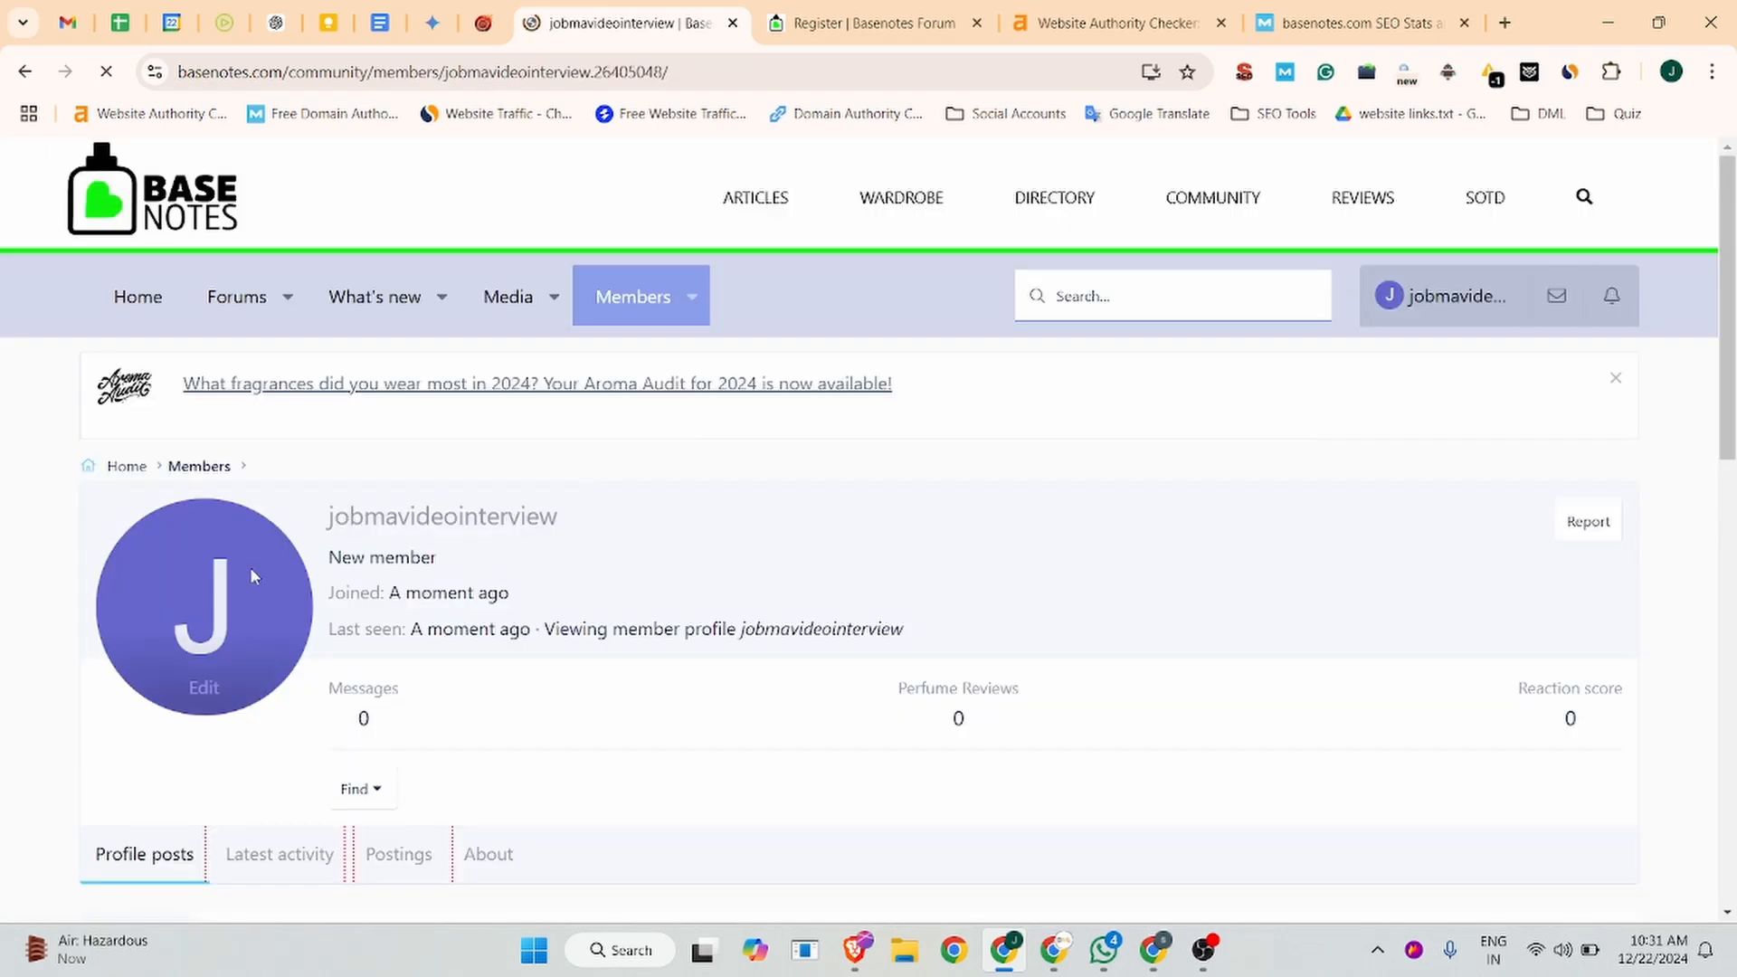
pyautogui.click(190, 690)
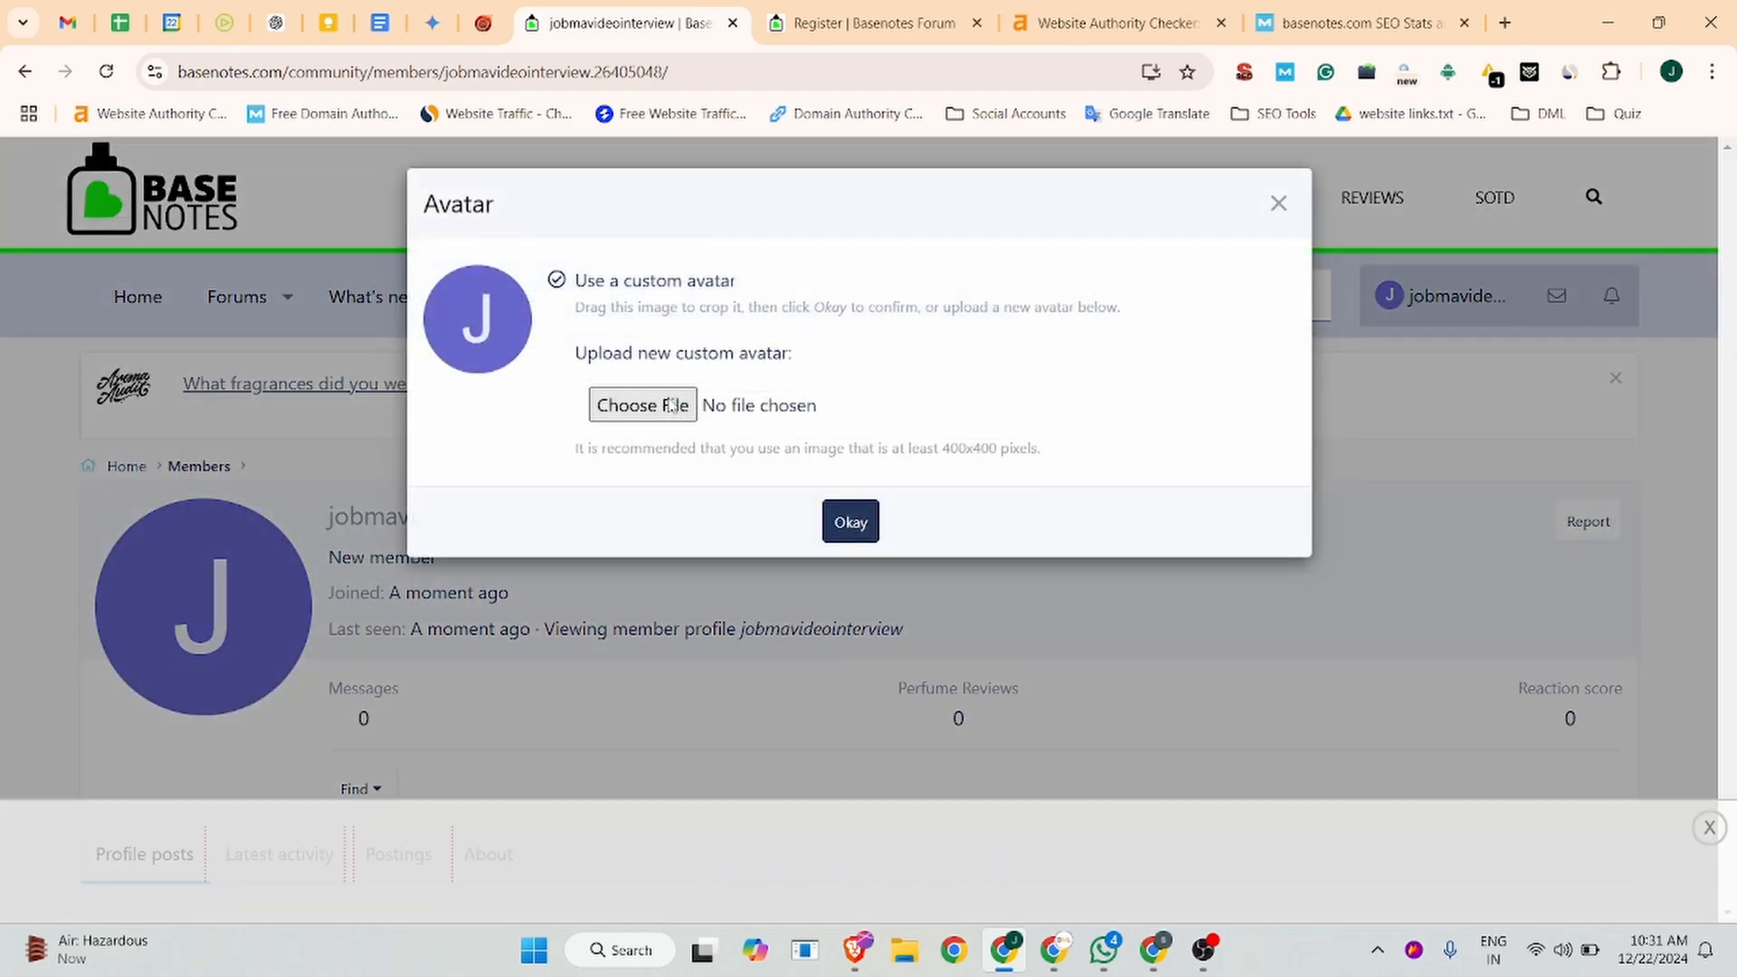
pyautogui.click(670, 405)
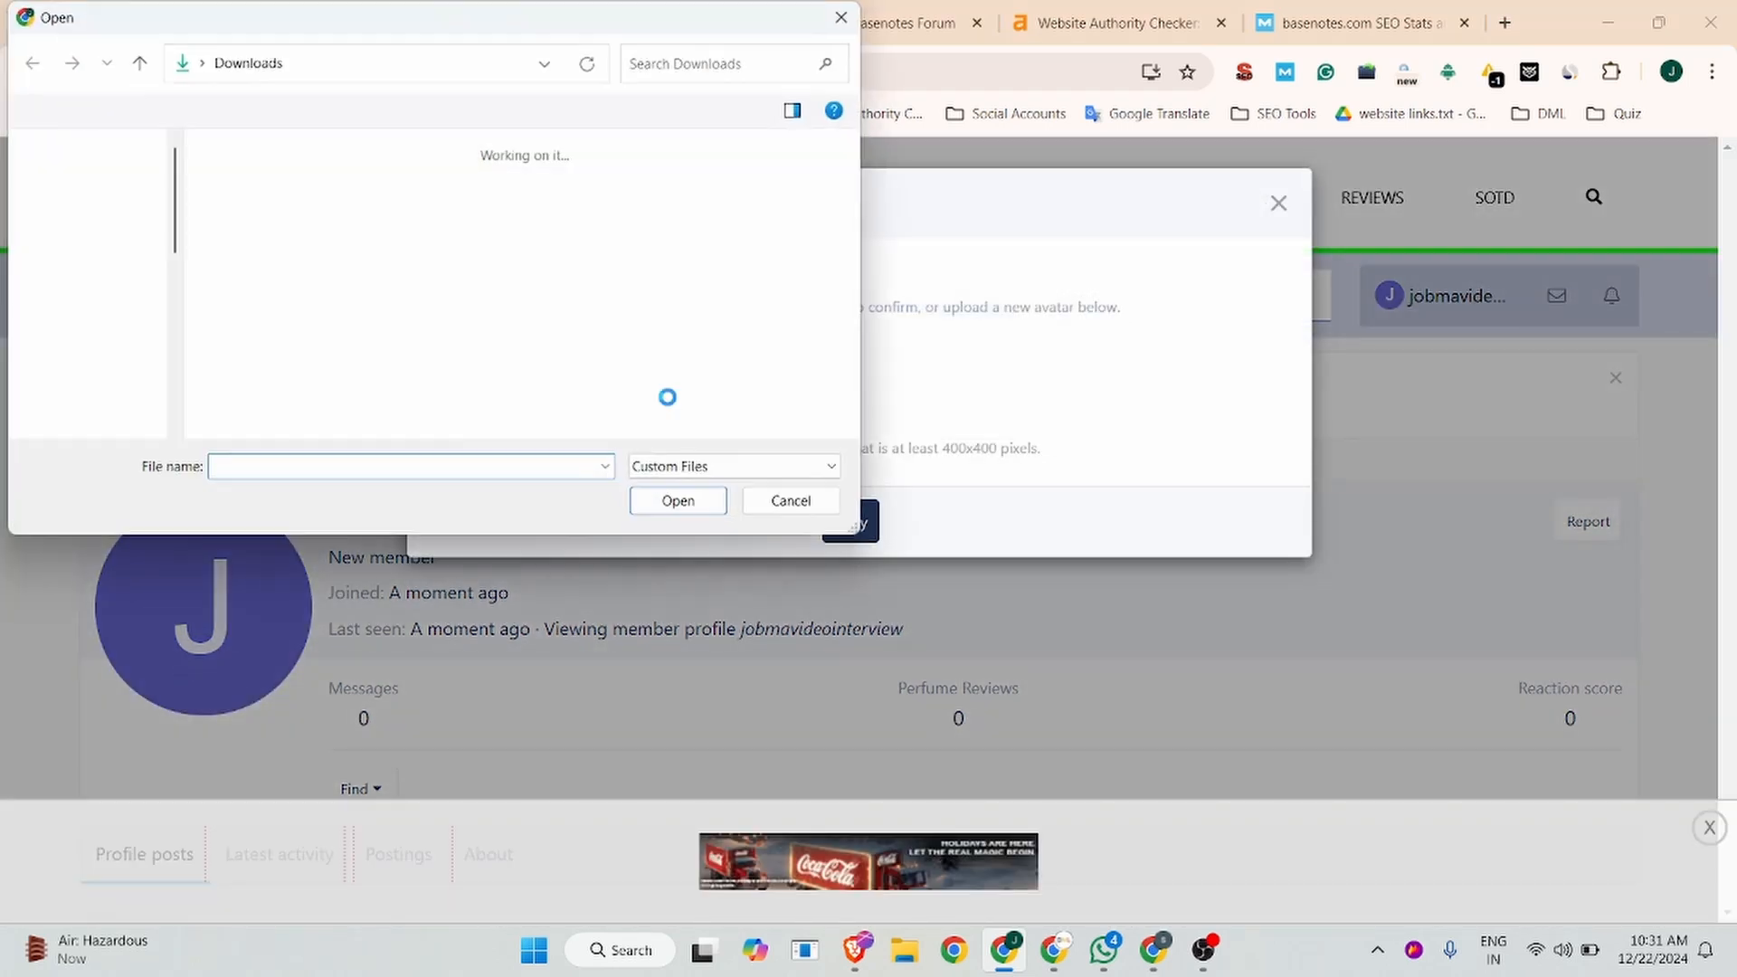
pyautogui.scroll(-5, 558, 314)
pyautogui.scroll(-12, 558, 314)
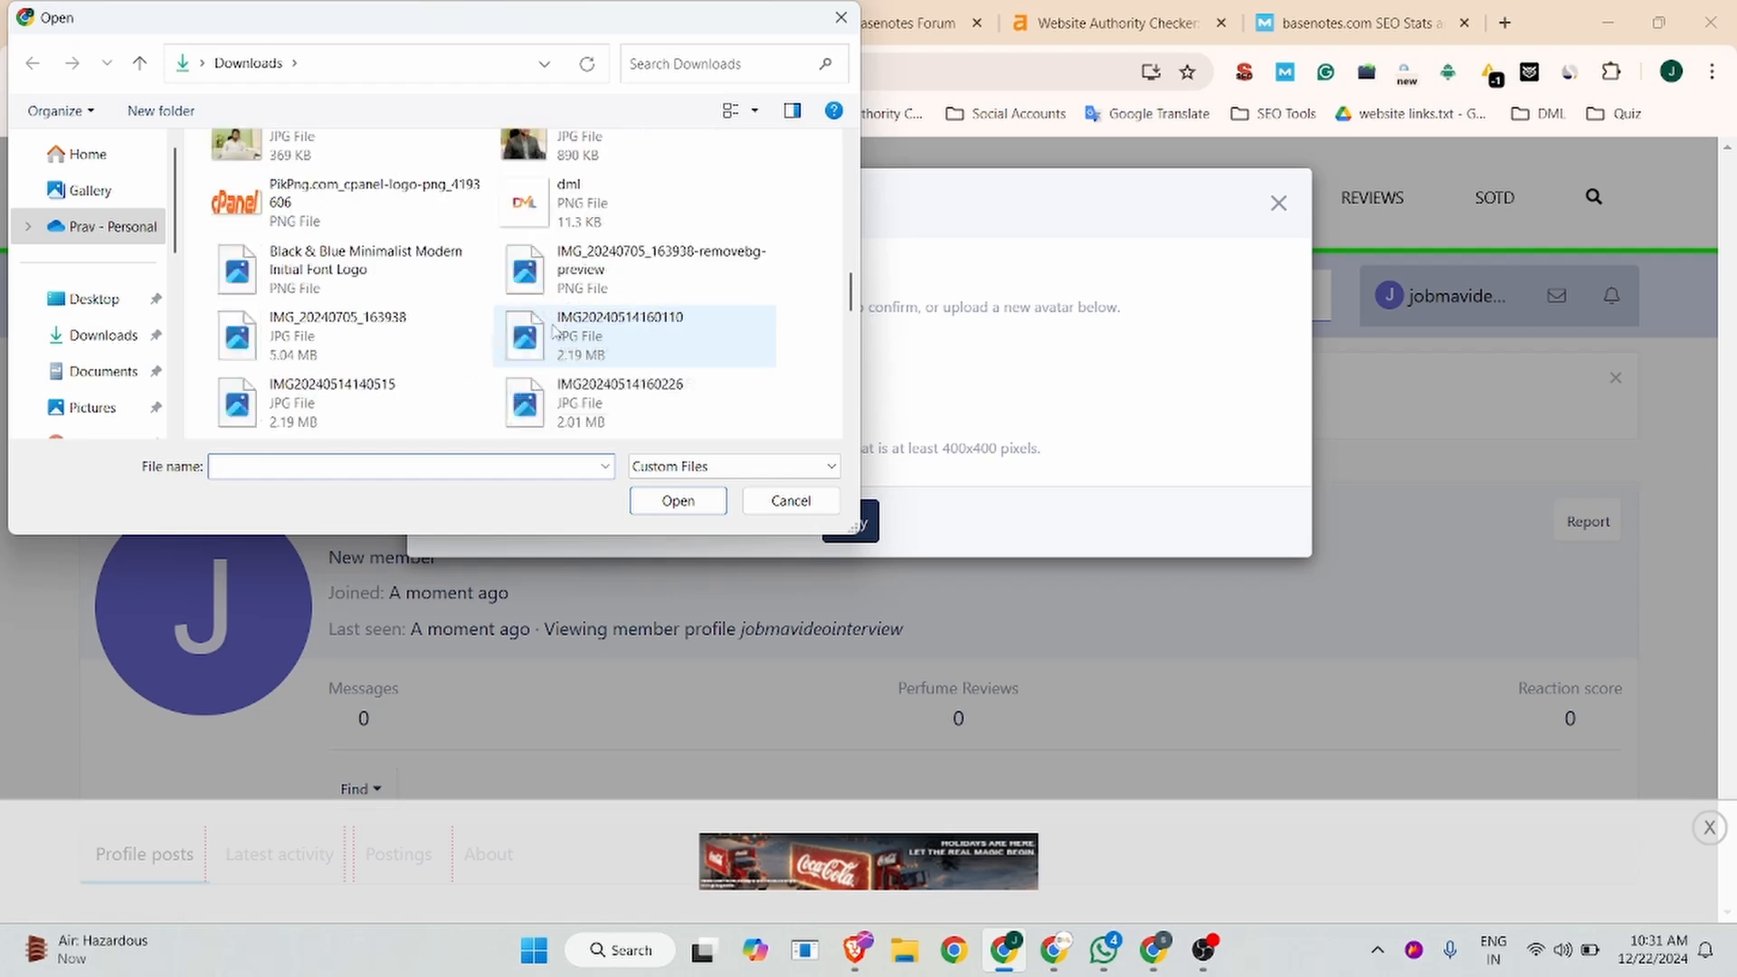
pyautogui.scroll(-3, 554, 333)
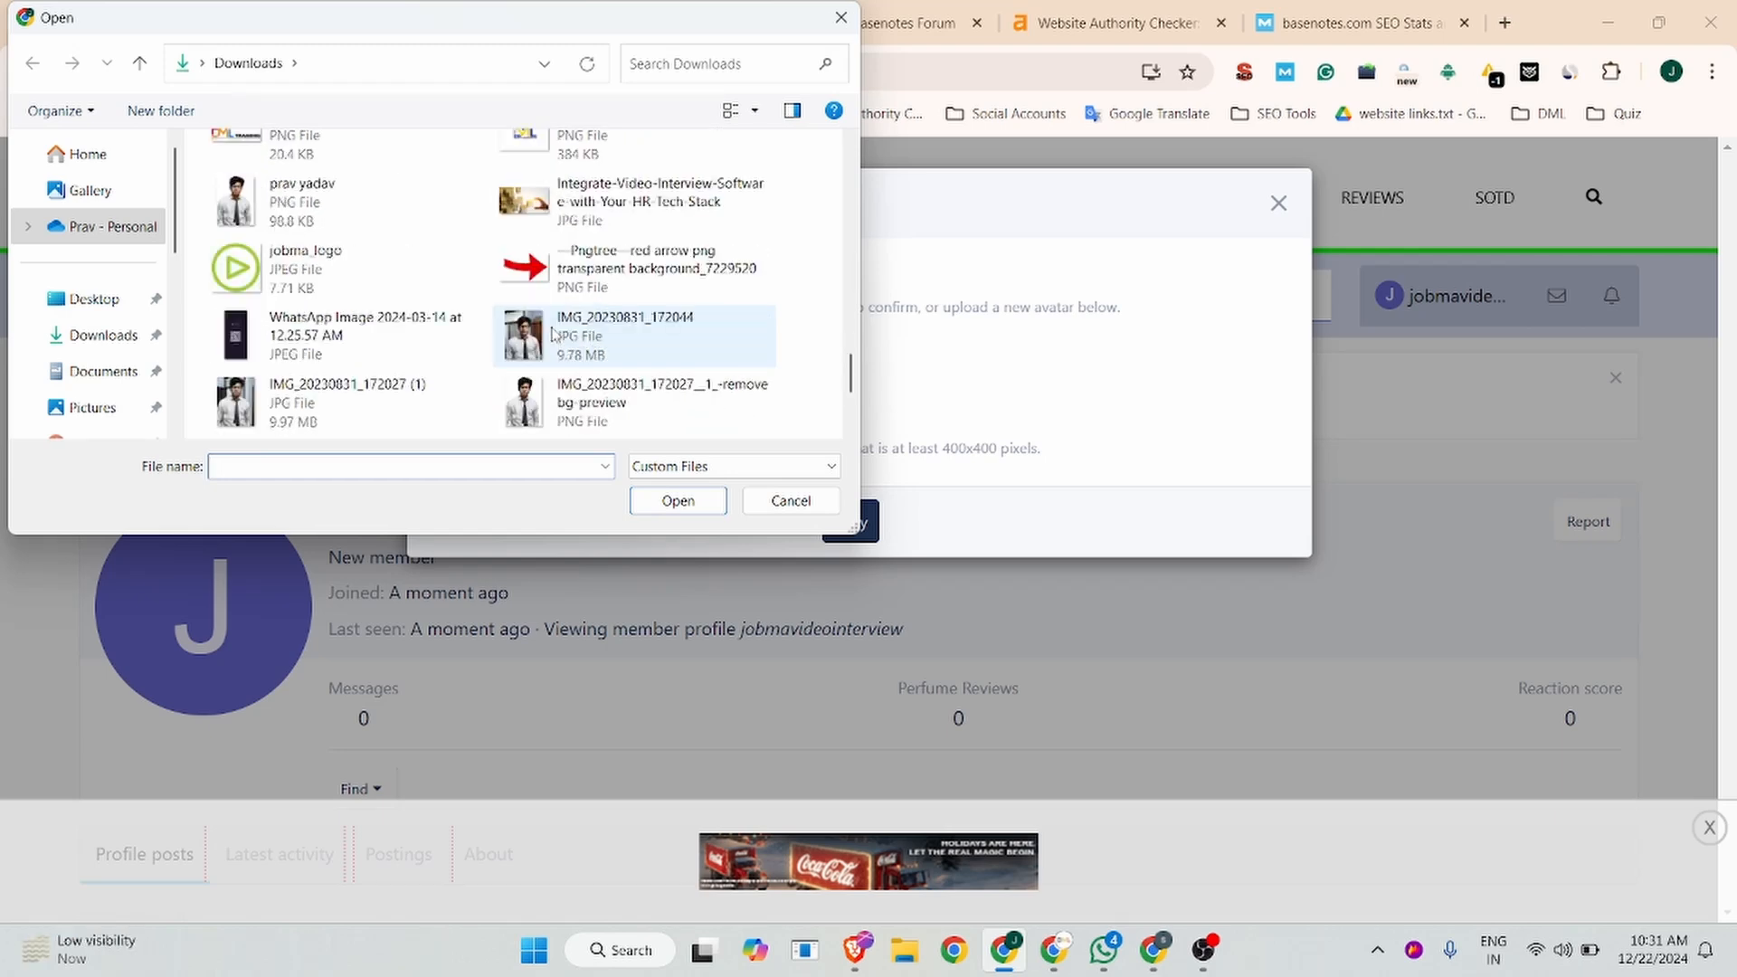
pyautogui.click(237, 266)
pyautogui.click(677, 500)
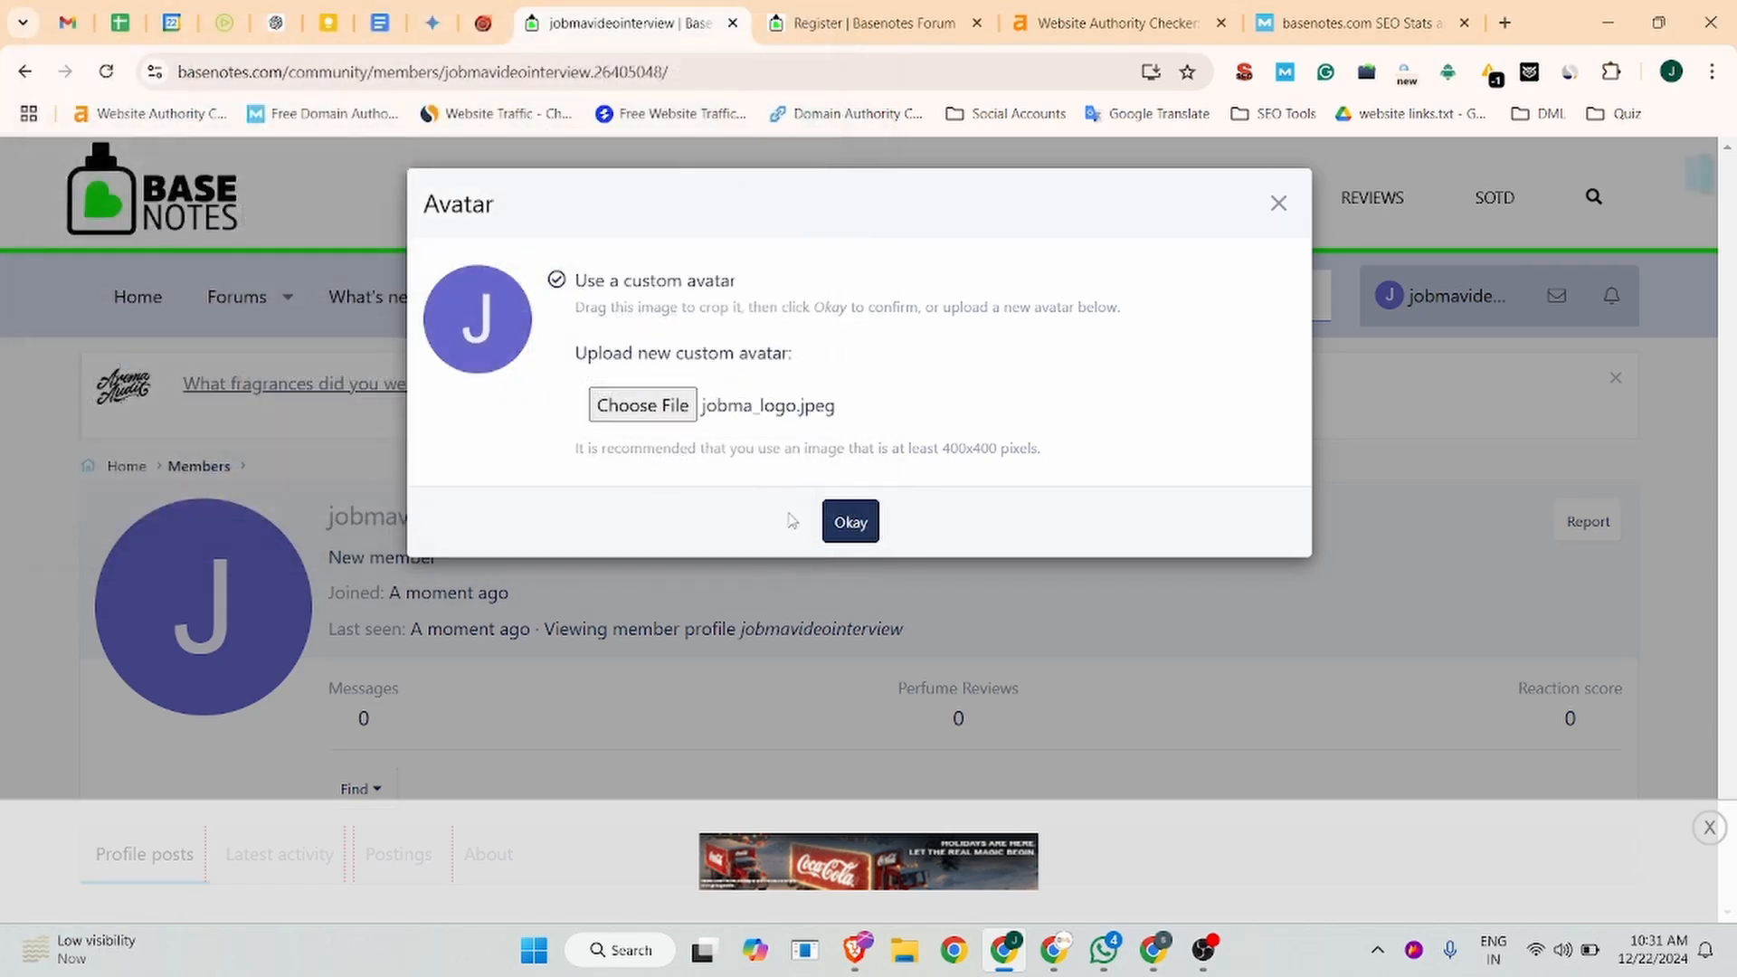
pyautogui.click(803, 523)
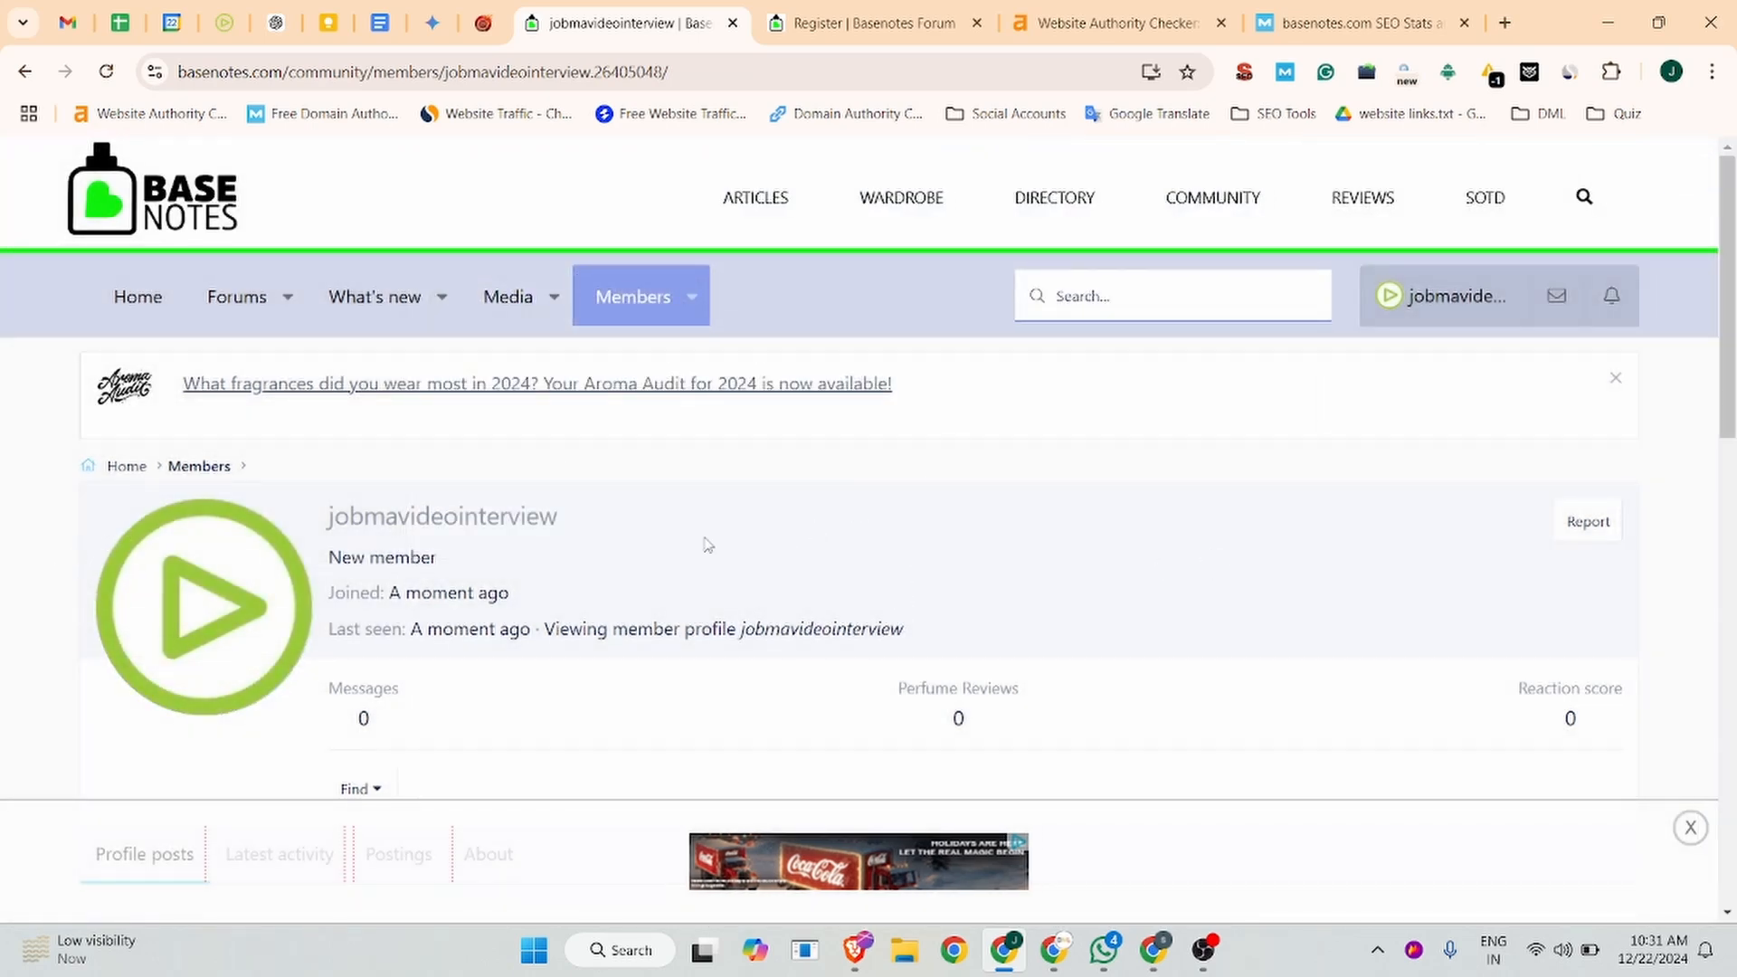
# Step: Look through the member profile's posts, About and Latest activity sections
pyautogui.scroll(-4, 493, 597)
pyautogui.scroll(3, 538, 592)
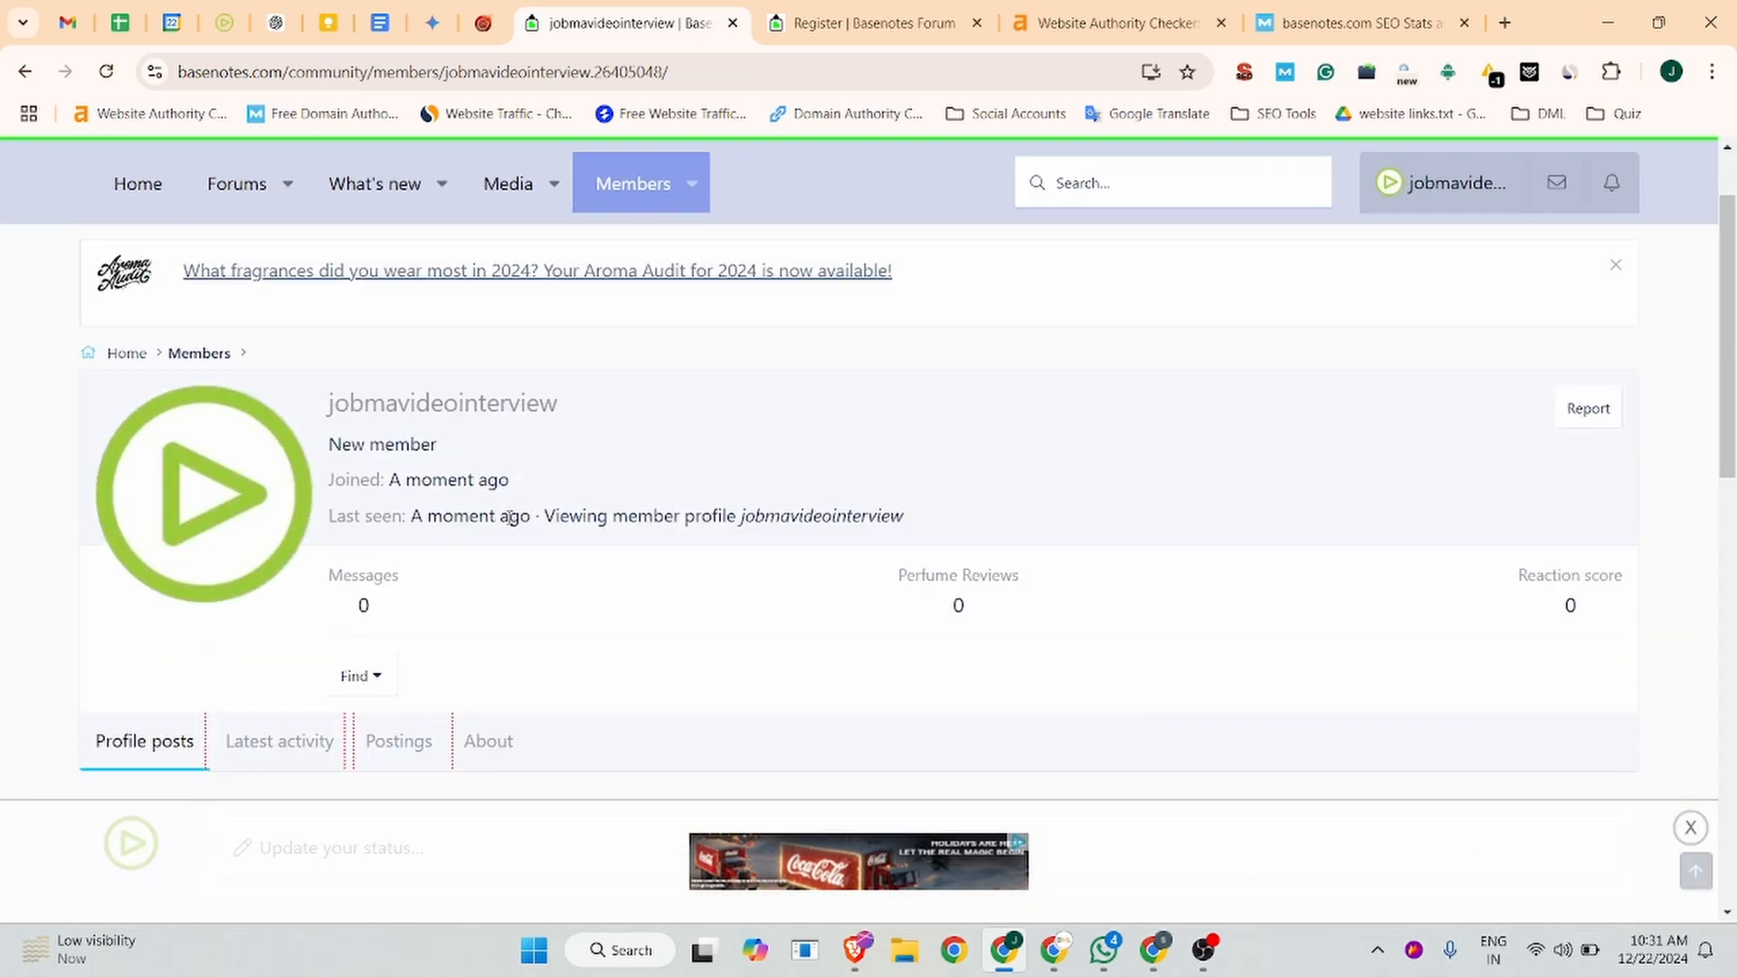
pyautogui.scroll(-7, 624, 643)
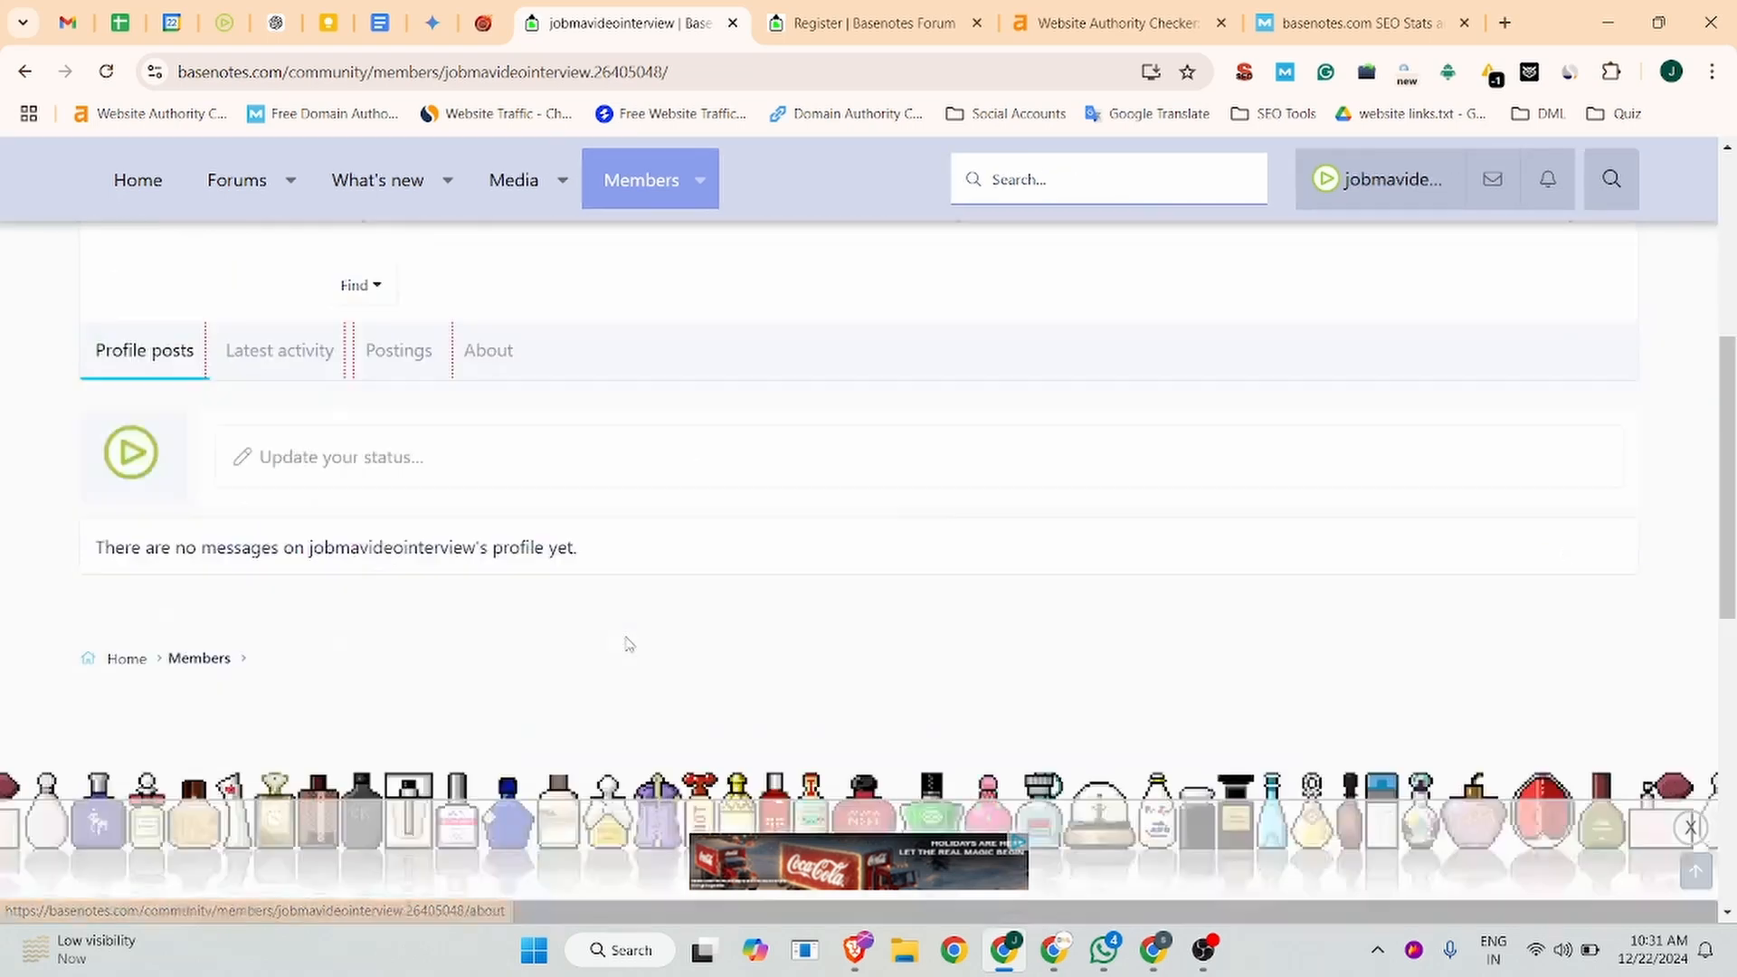
pyautogui.scroll(5, 478, 579)
pyautogui.click(485, 515)
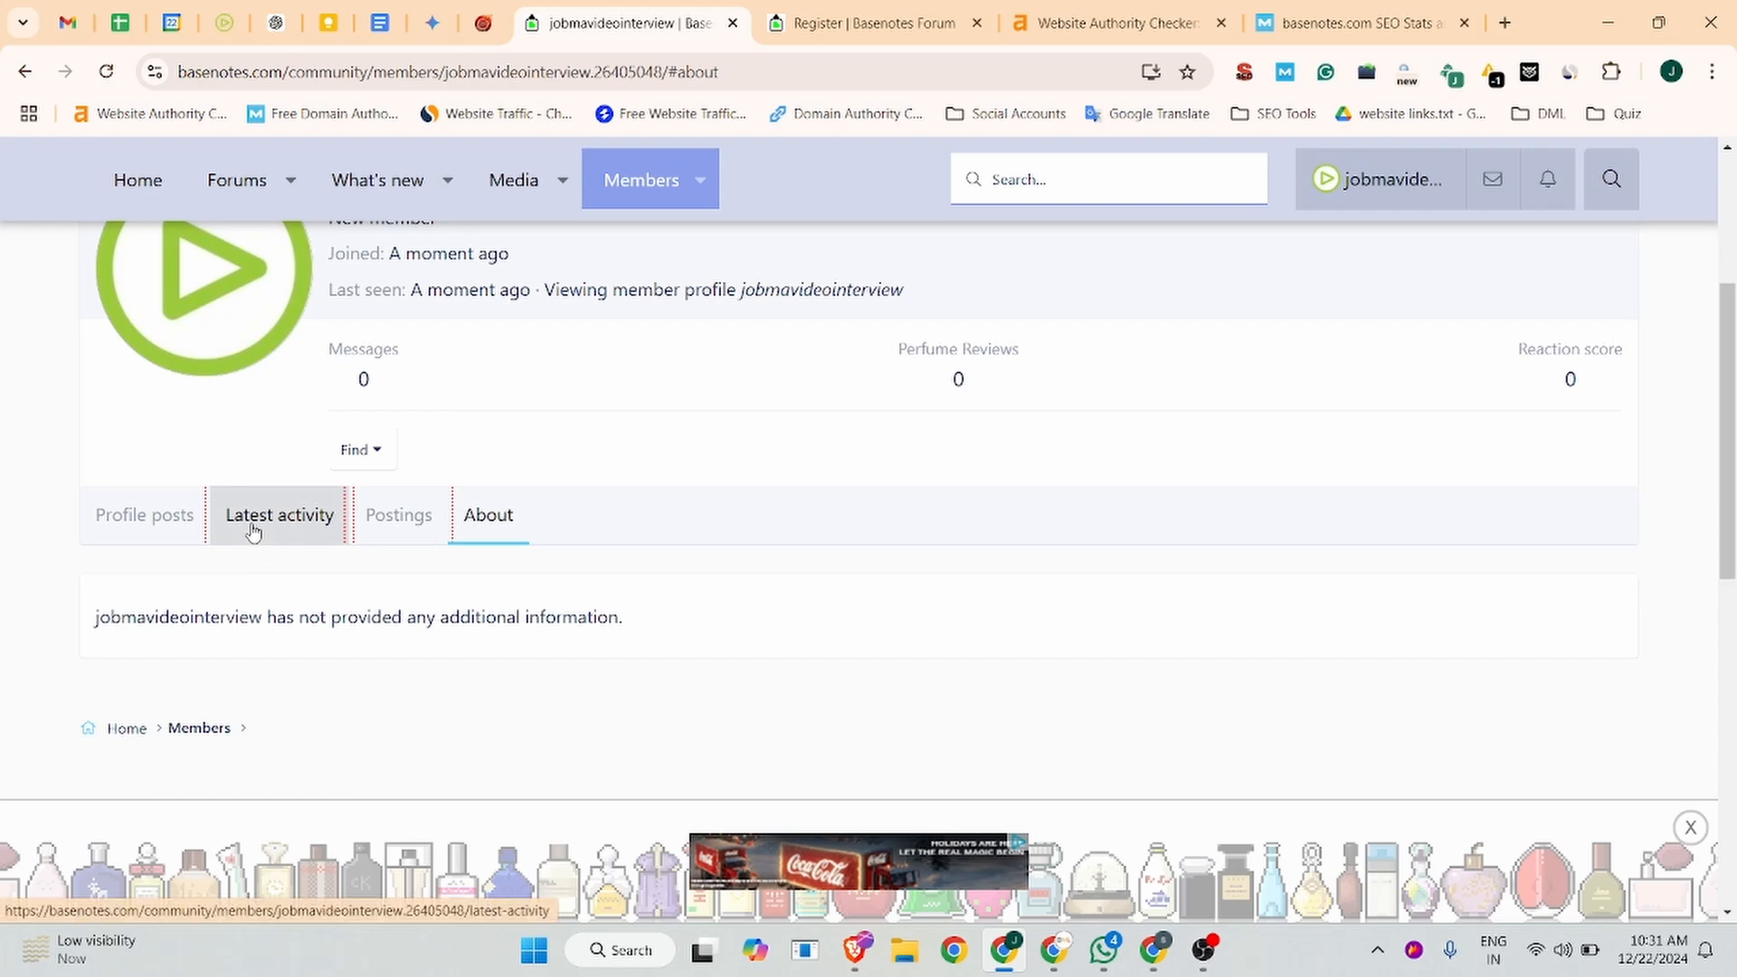
pyautogui.click(258, 530)
# Step: Open the Basenotes forum index and examine its discussion boards and their most recent threads
pyautogui.scroll(4, 1256, 415)
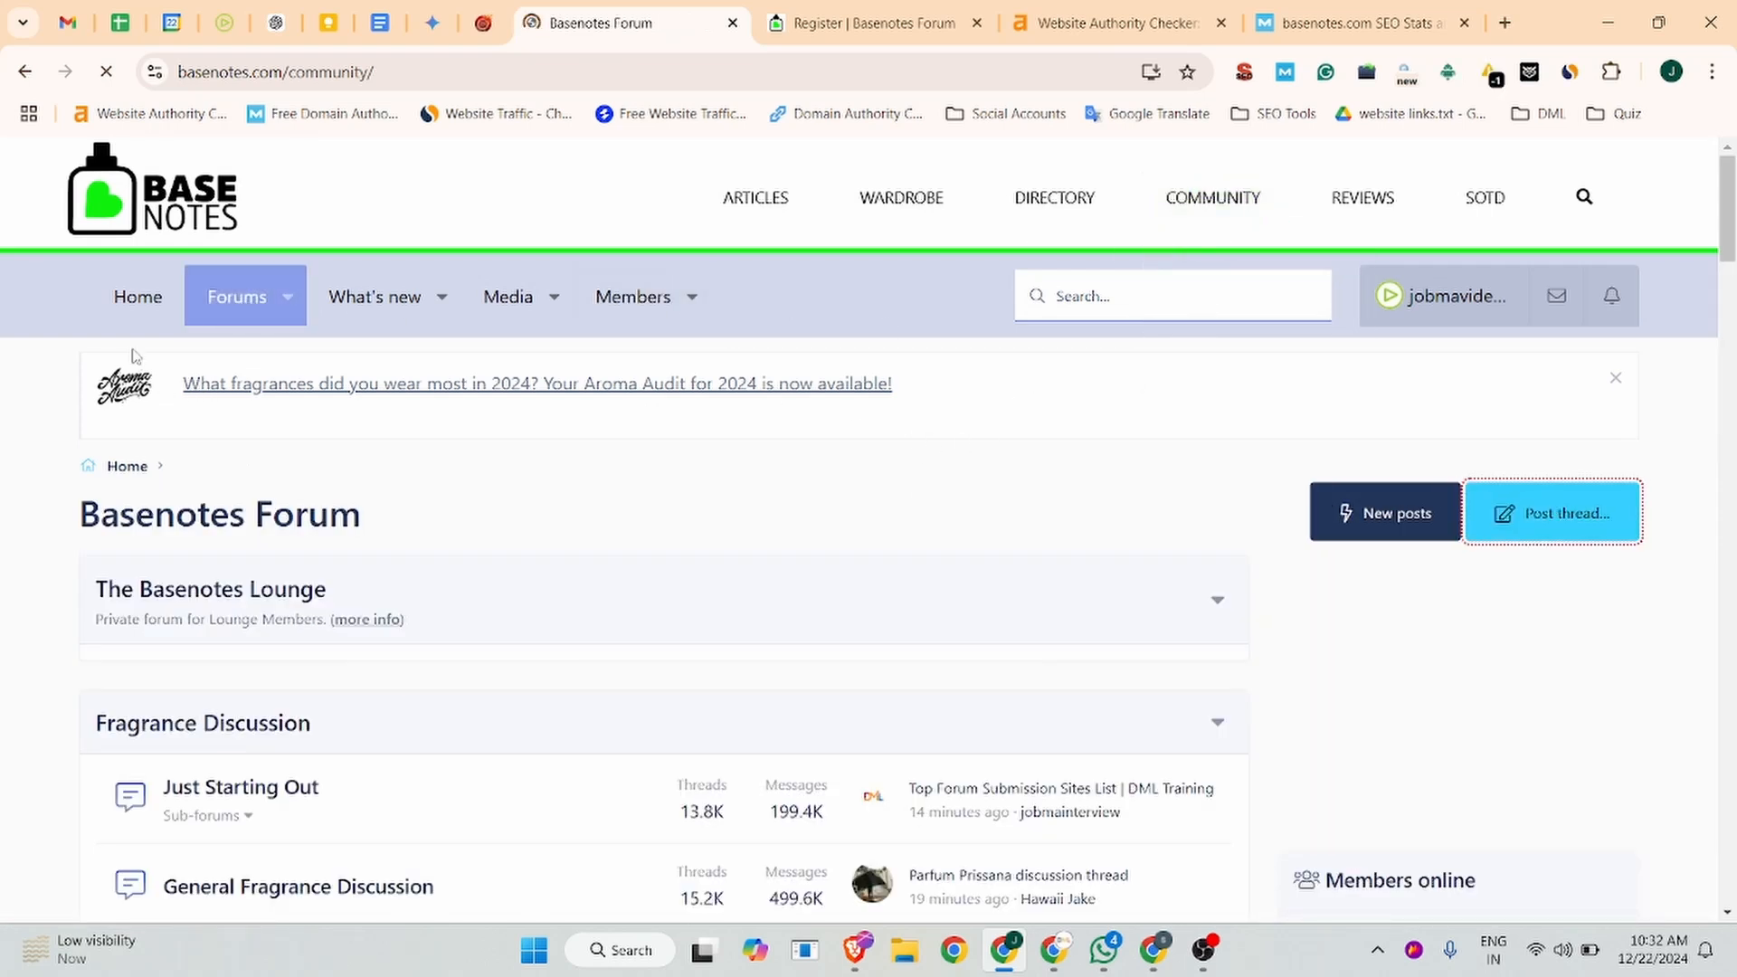
pyautogui.moveTo(1230, 199)
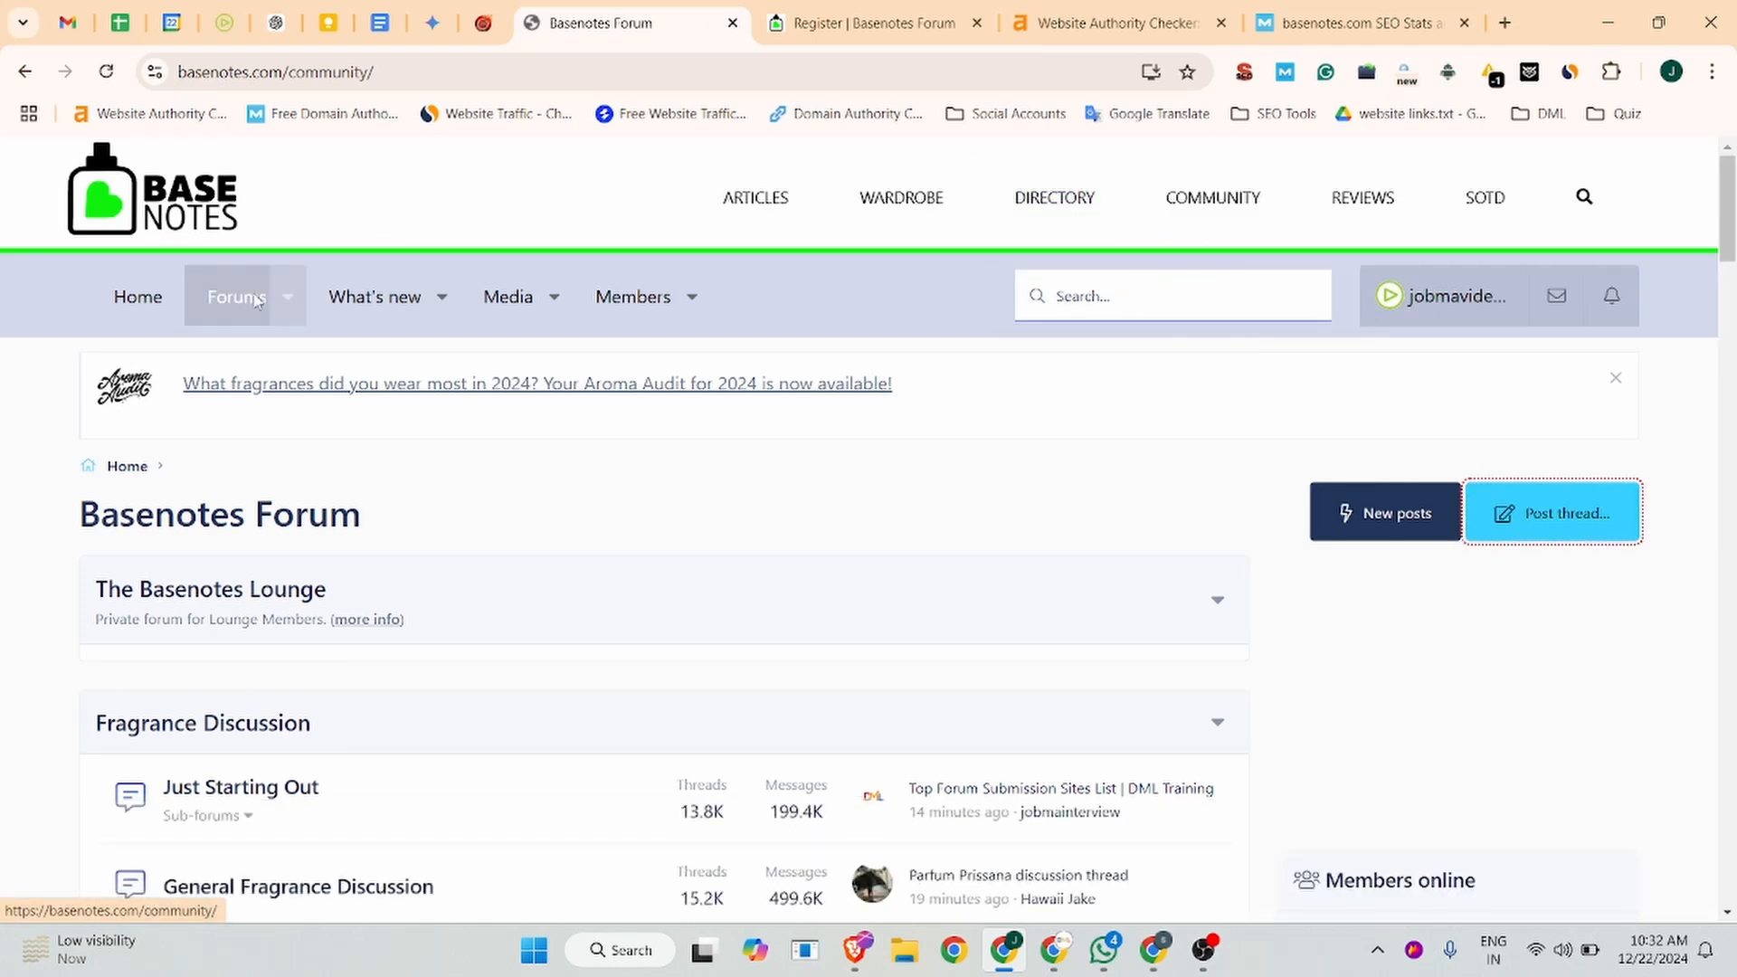
pyautogui.scroll(-5, 663, 508)
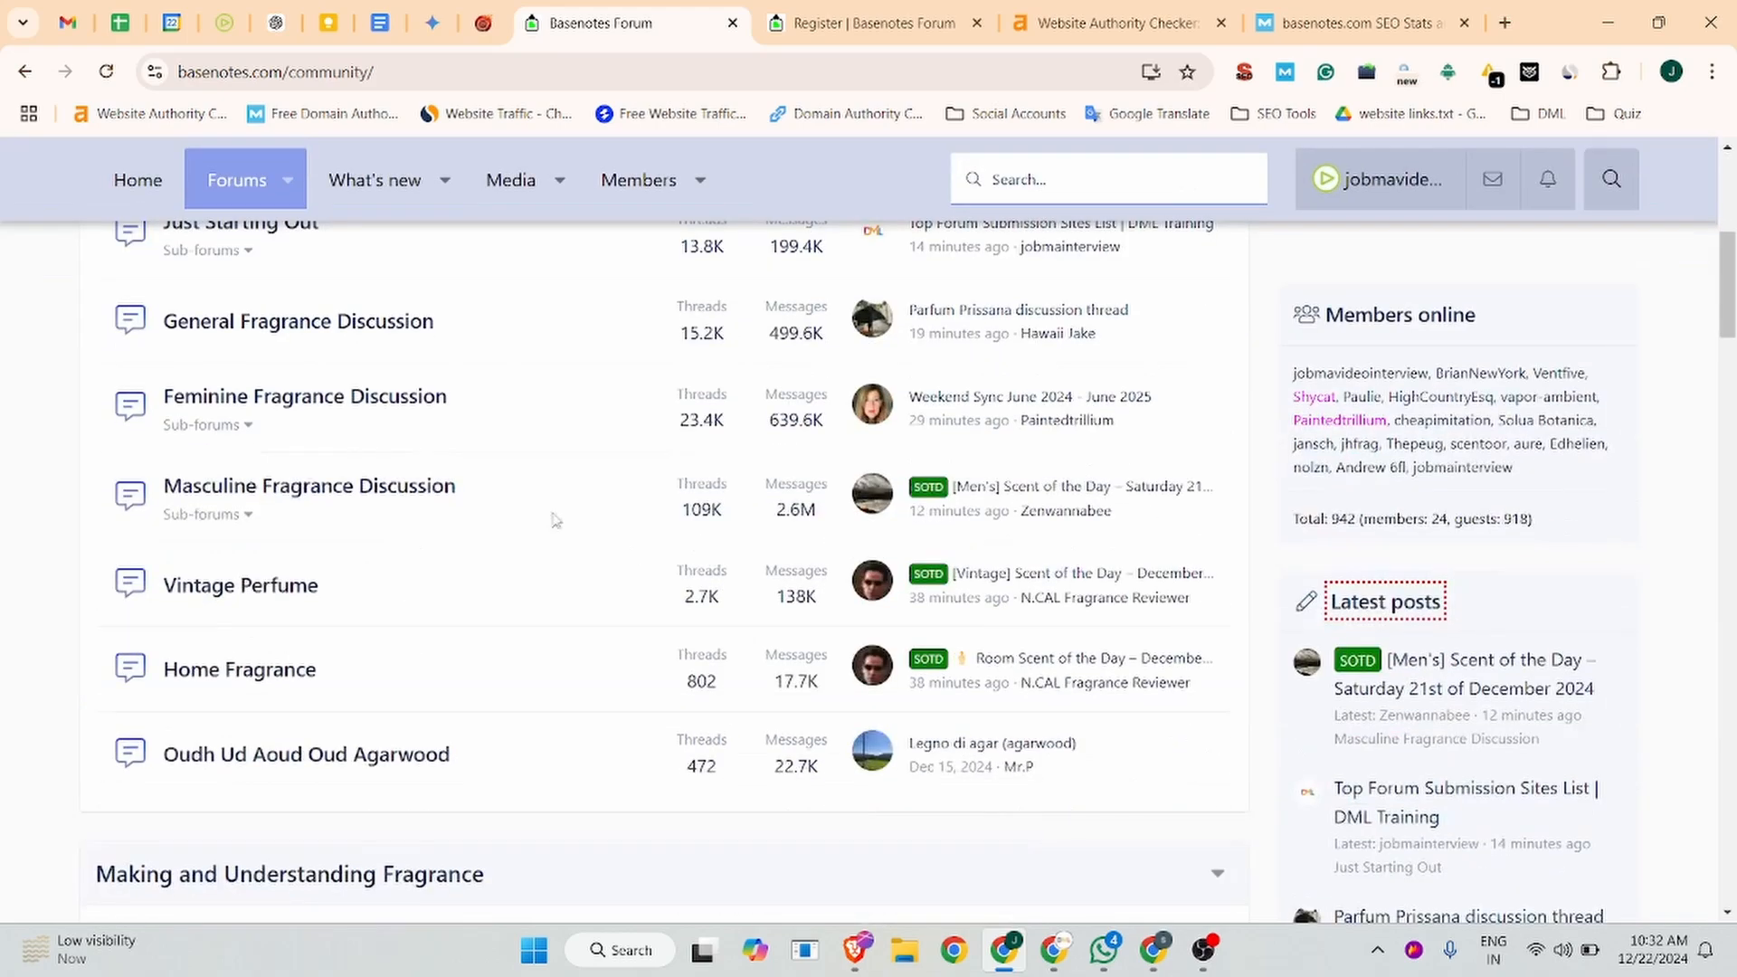
pyautogui.scroll(5, 932, 554)
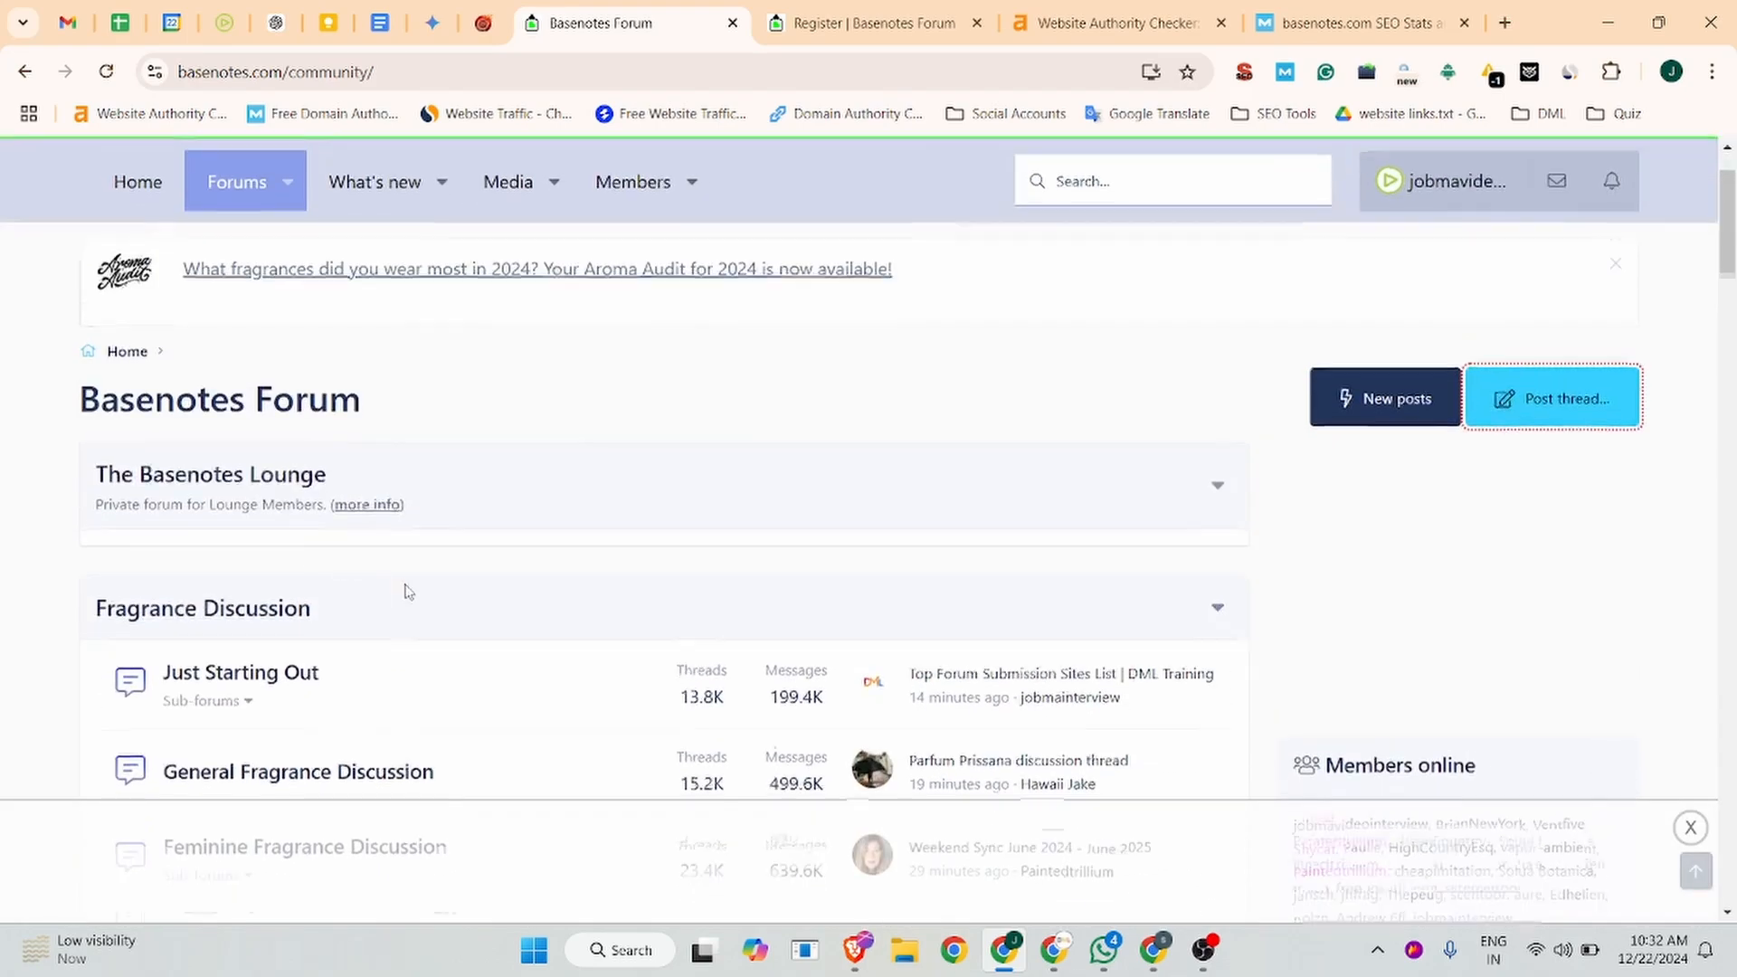
pyautogui.scroll(-6, 404, 589)
pyautogui.scroll(2, 1284, 500)
pyautogui.scroll(3, 1258, 500)
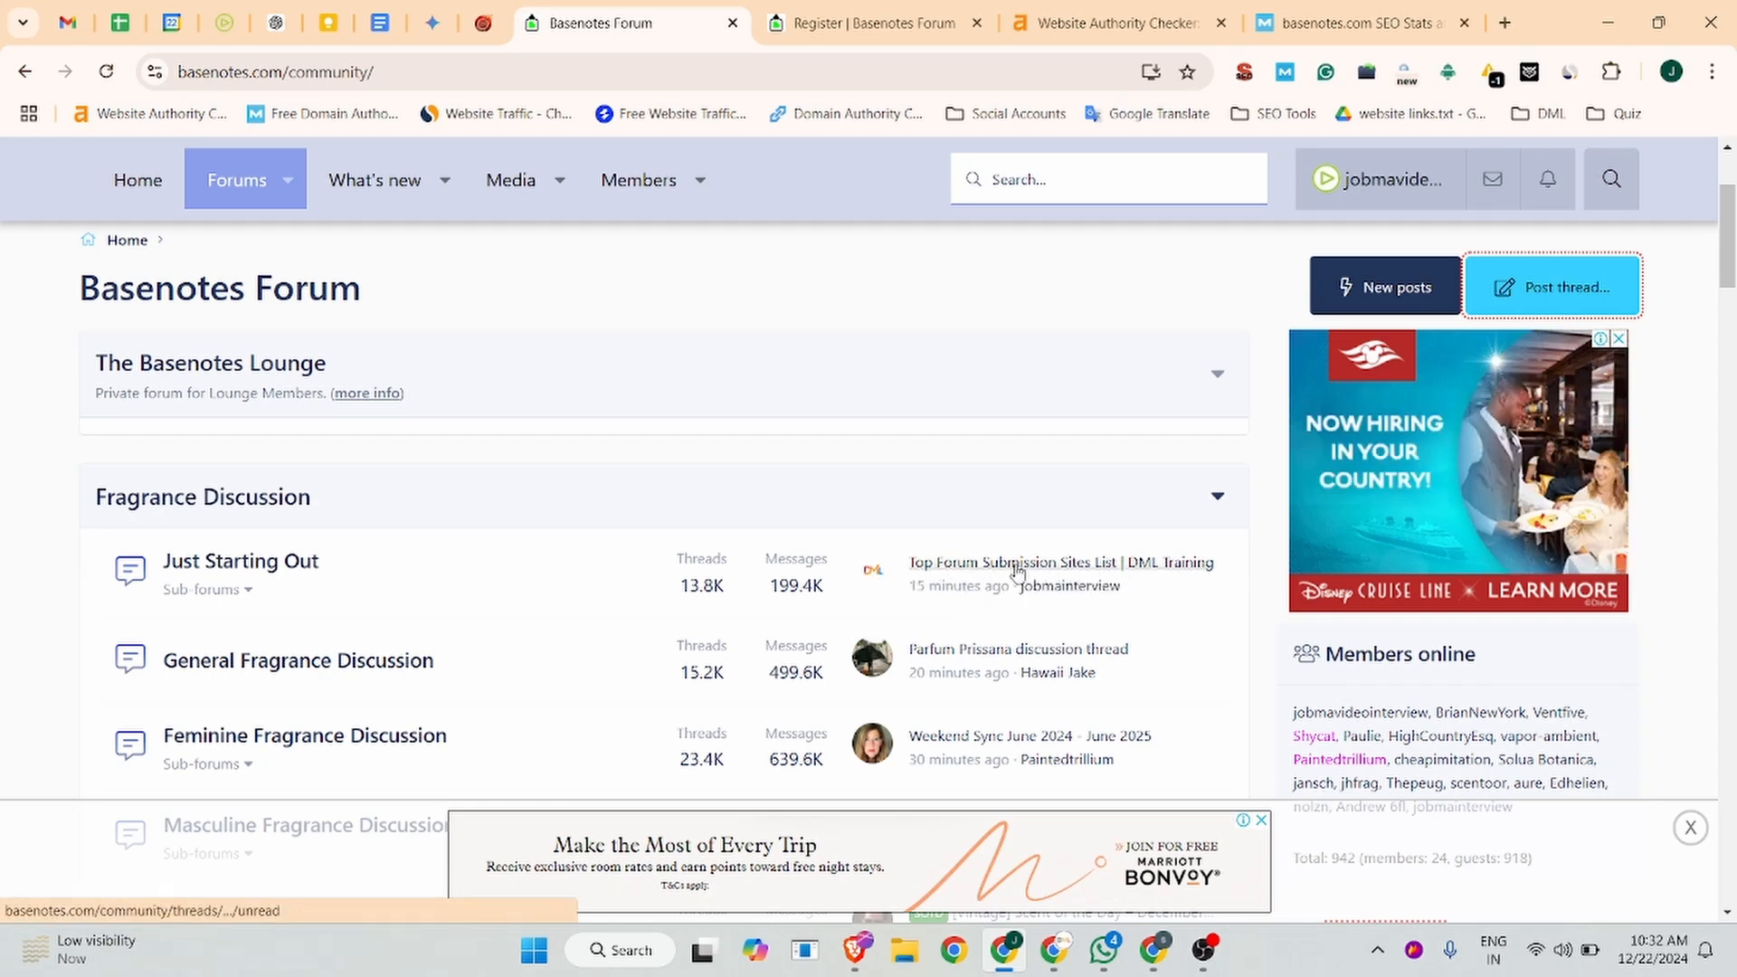
pyautogui.scroll(3, 283, 504)
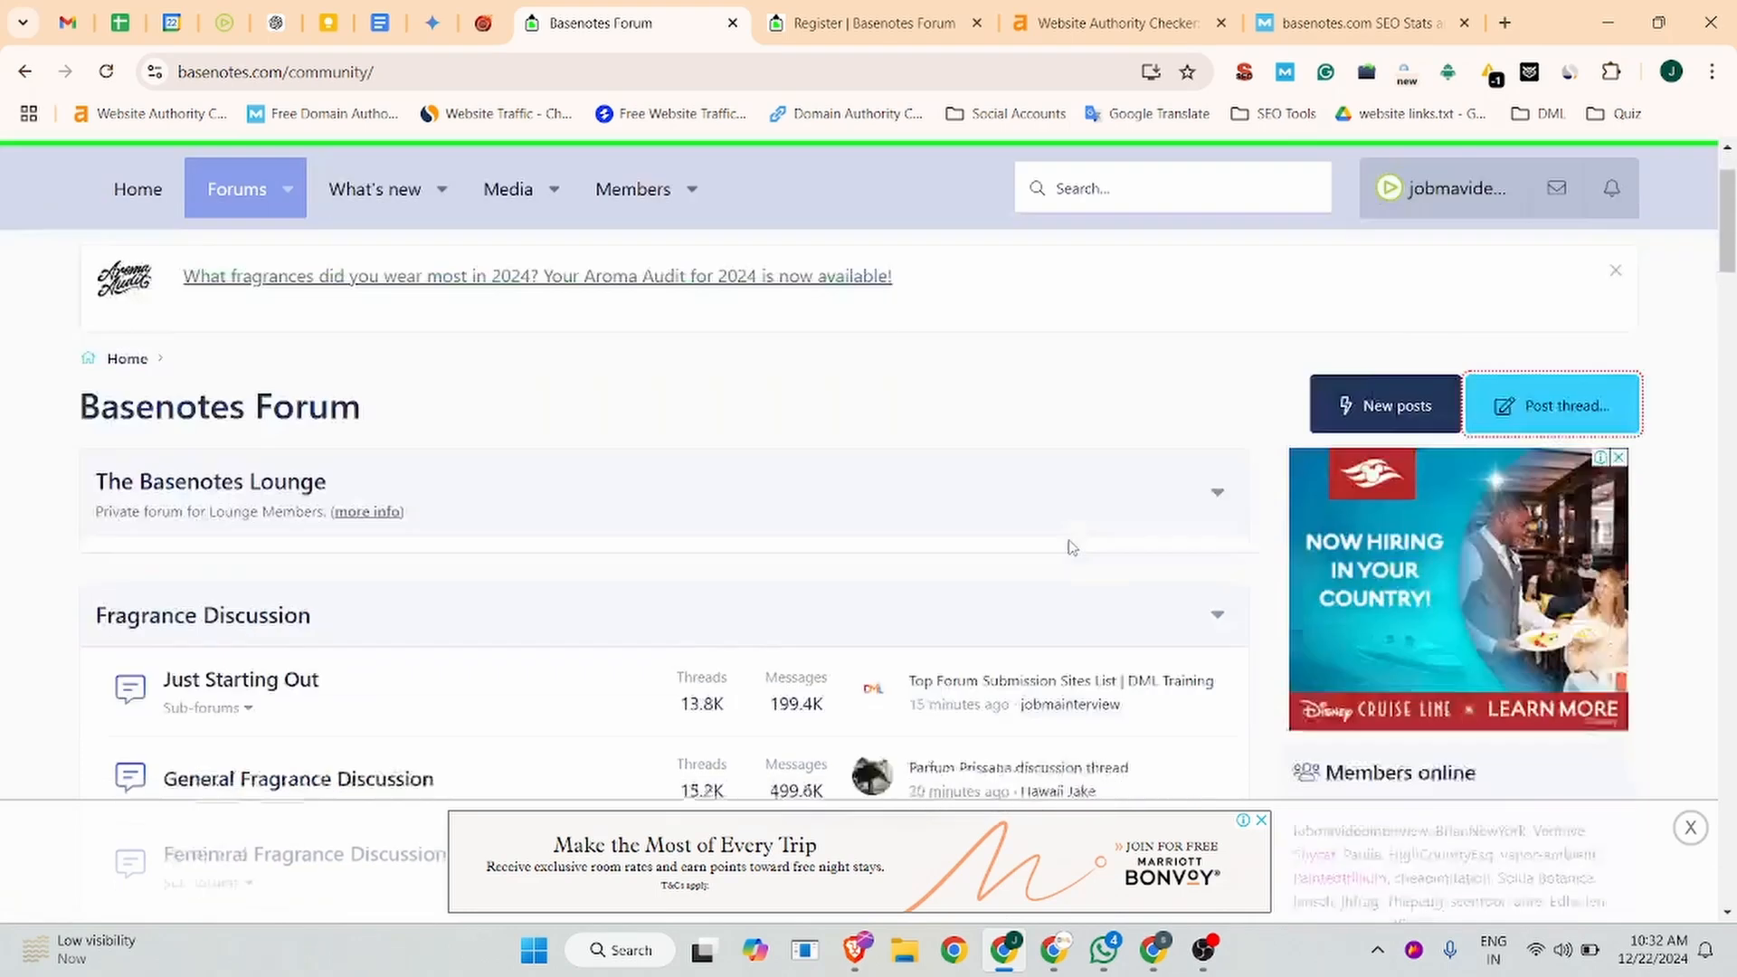
pyautogui.scroll(-5, 1120, 477)
pyautogui.scroll(3, 1103, 488)
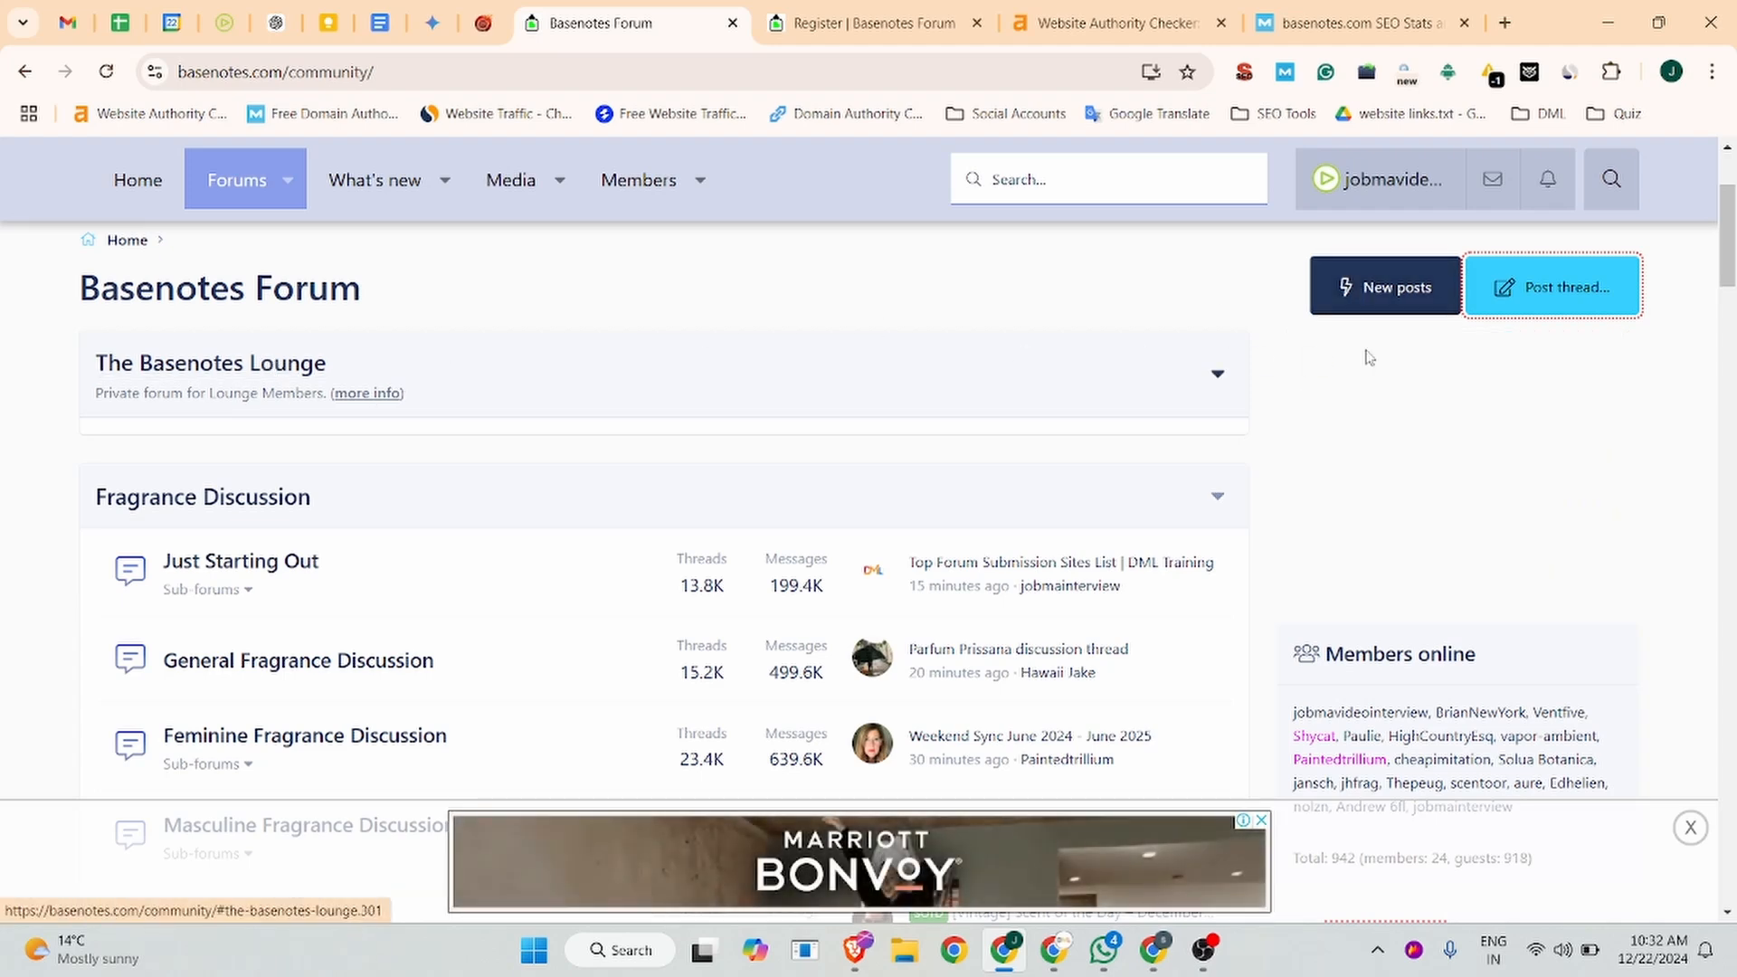
# Step: Start a new forum thread in the Newsletter Archive board under Archive
pyautogui.click(1566, 297)
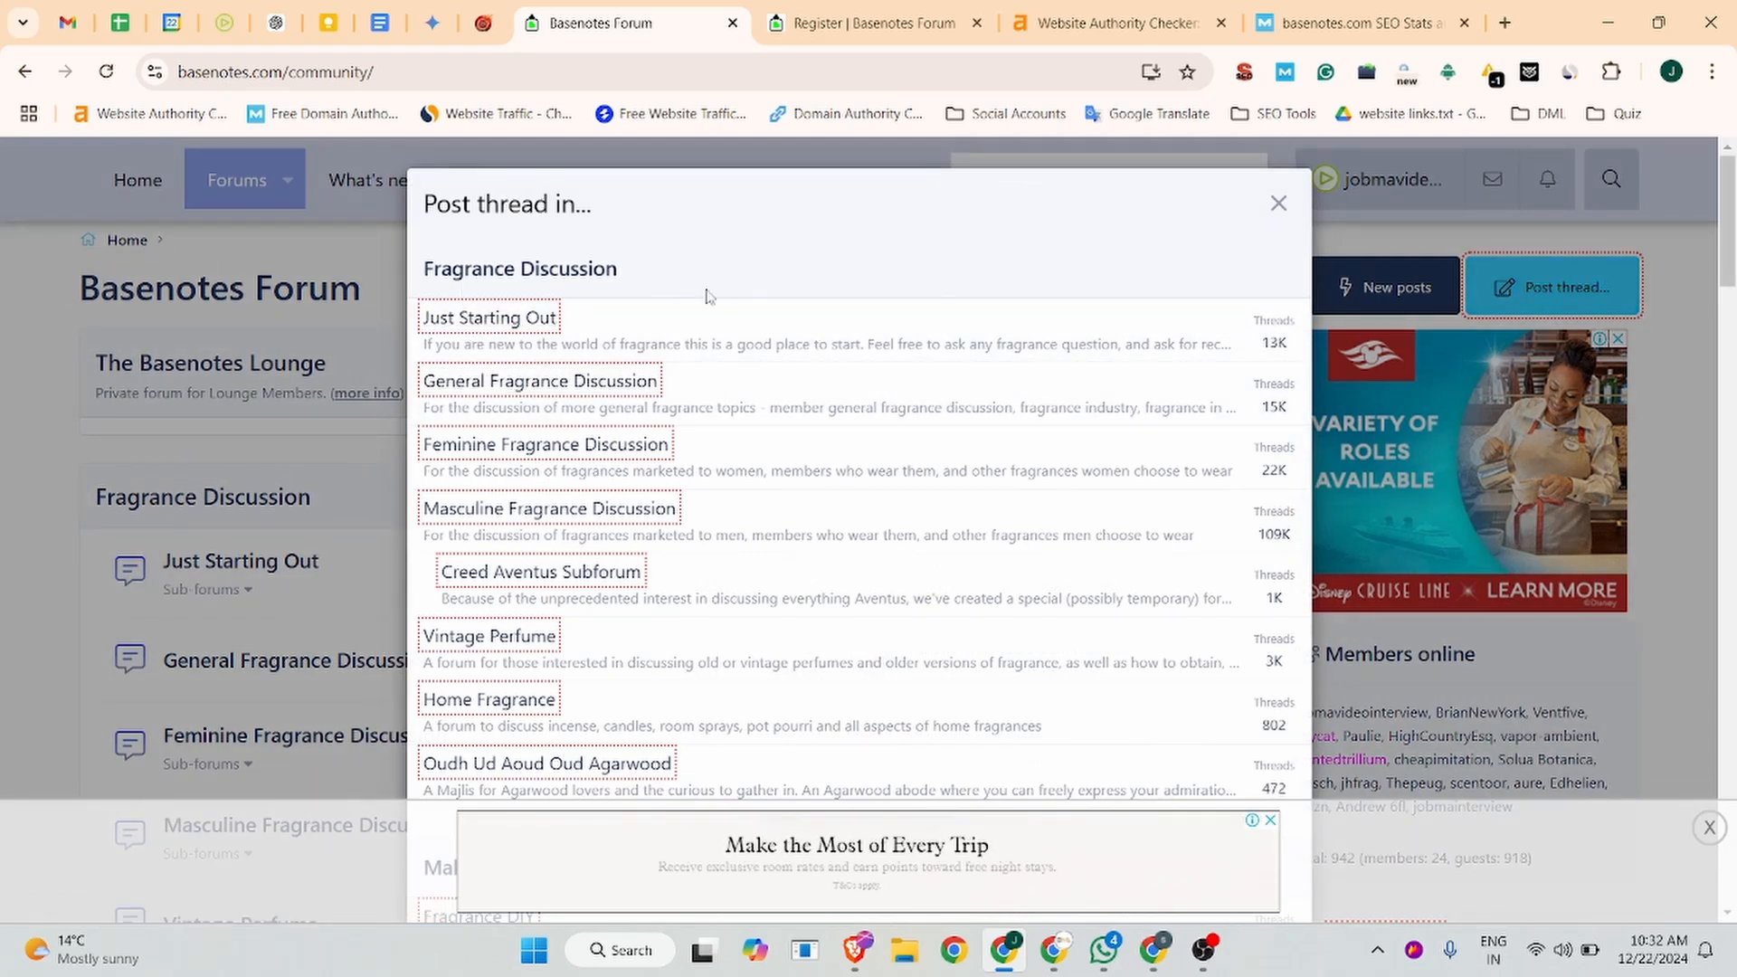
pyautogui.scroll(-2, 715, 366)
pyautogui.scroll(-6, 579, 579)
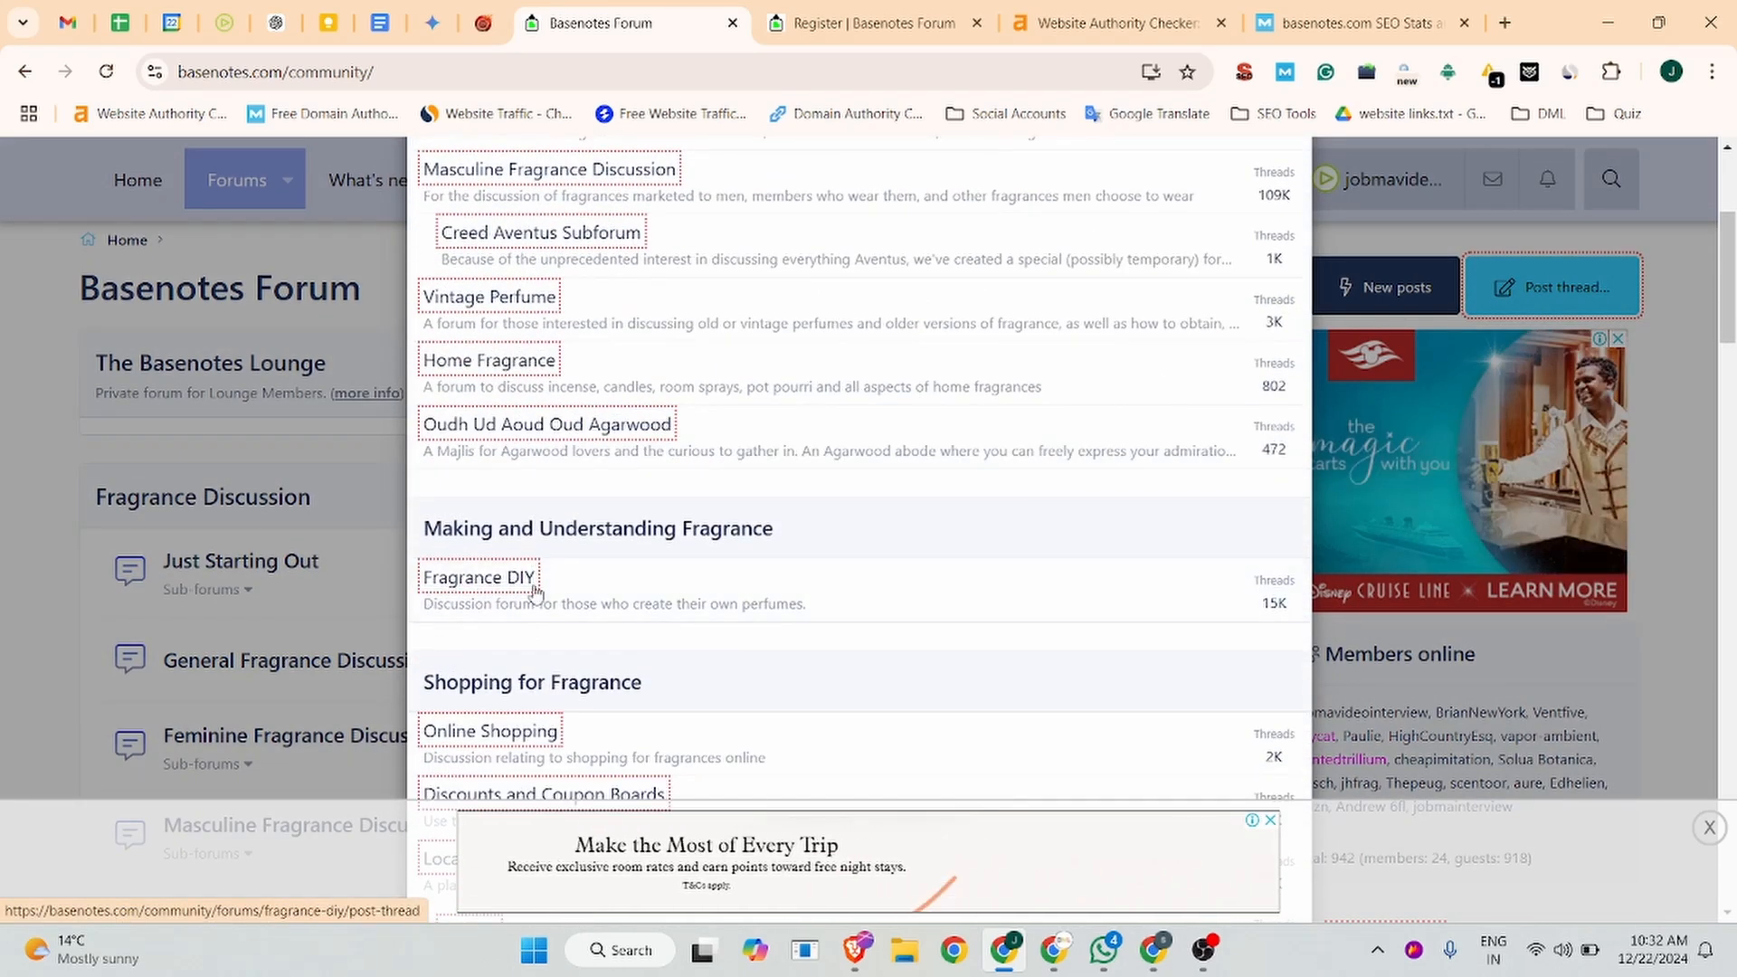
pyautogui.scroll(2, 552, 507)
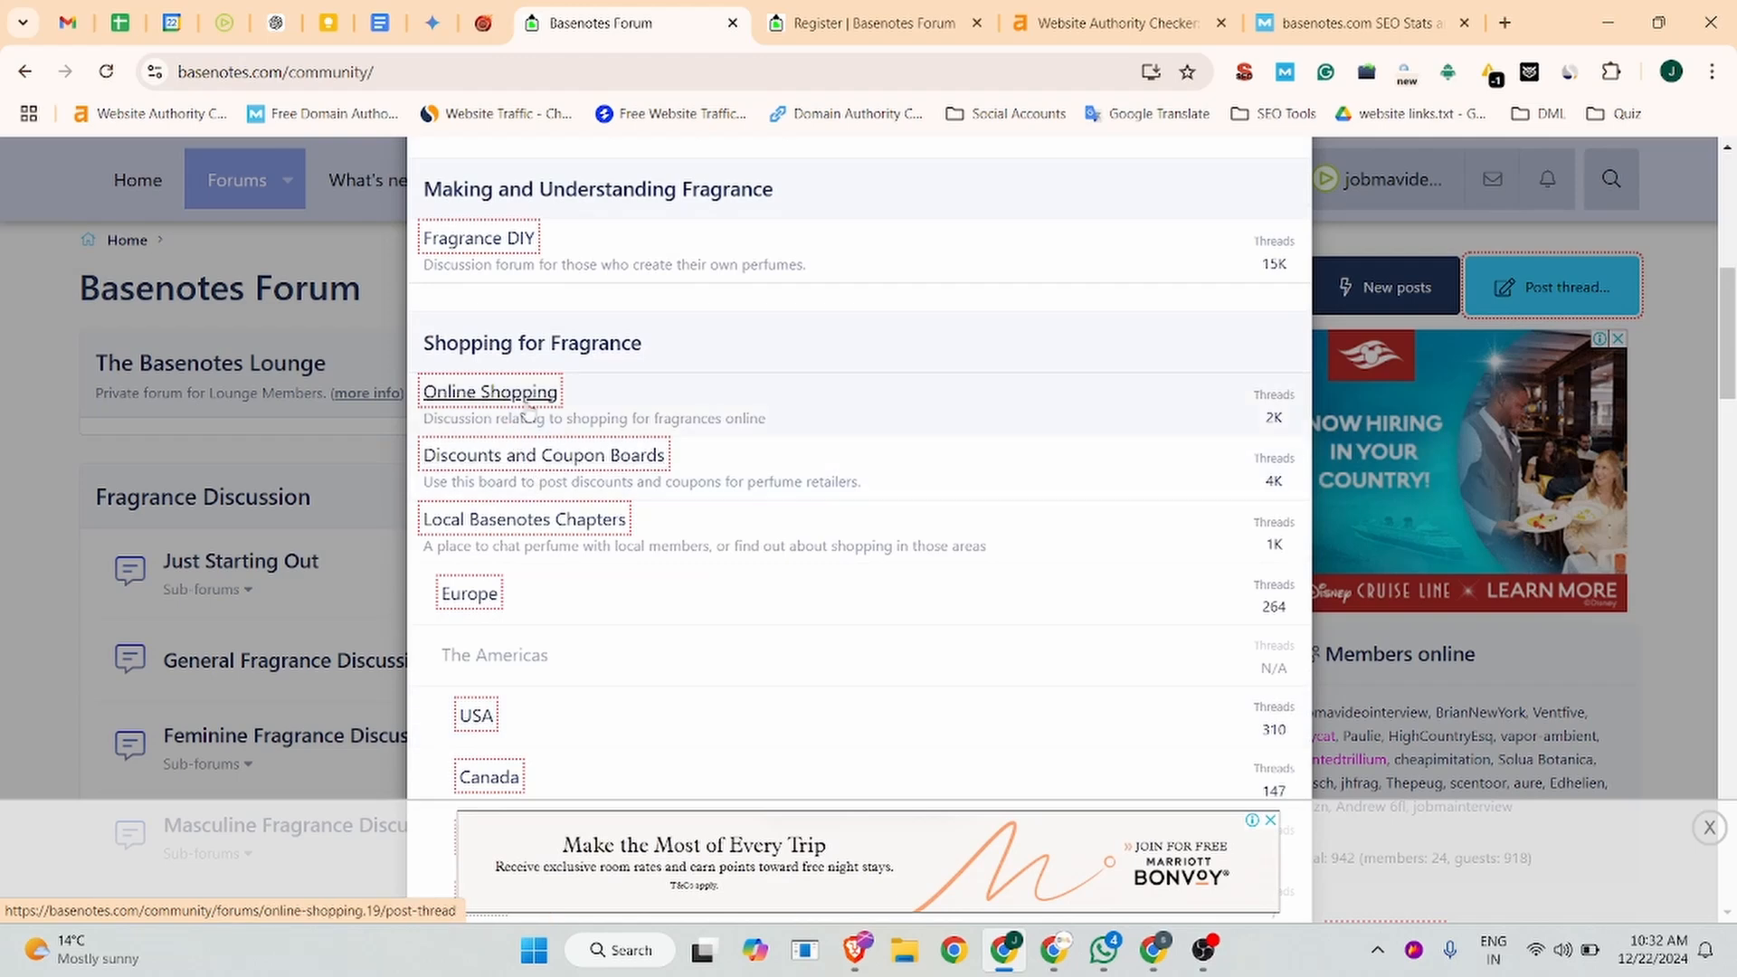
pyautogui.scroll(3, 715, 411)
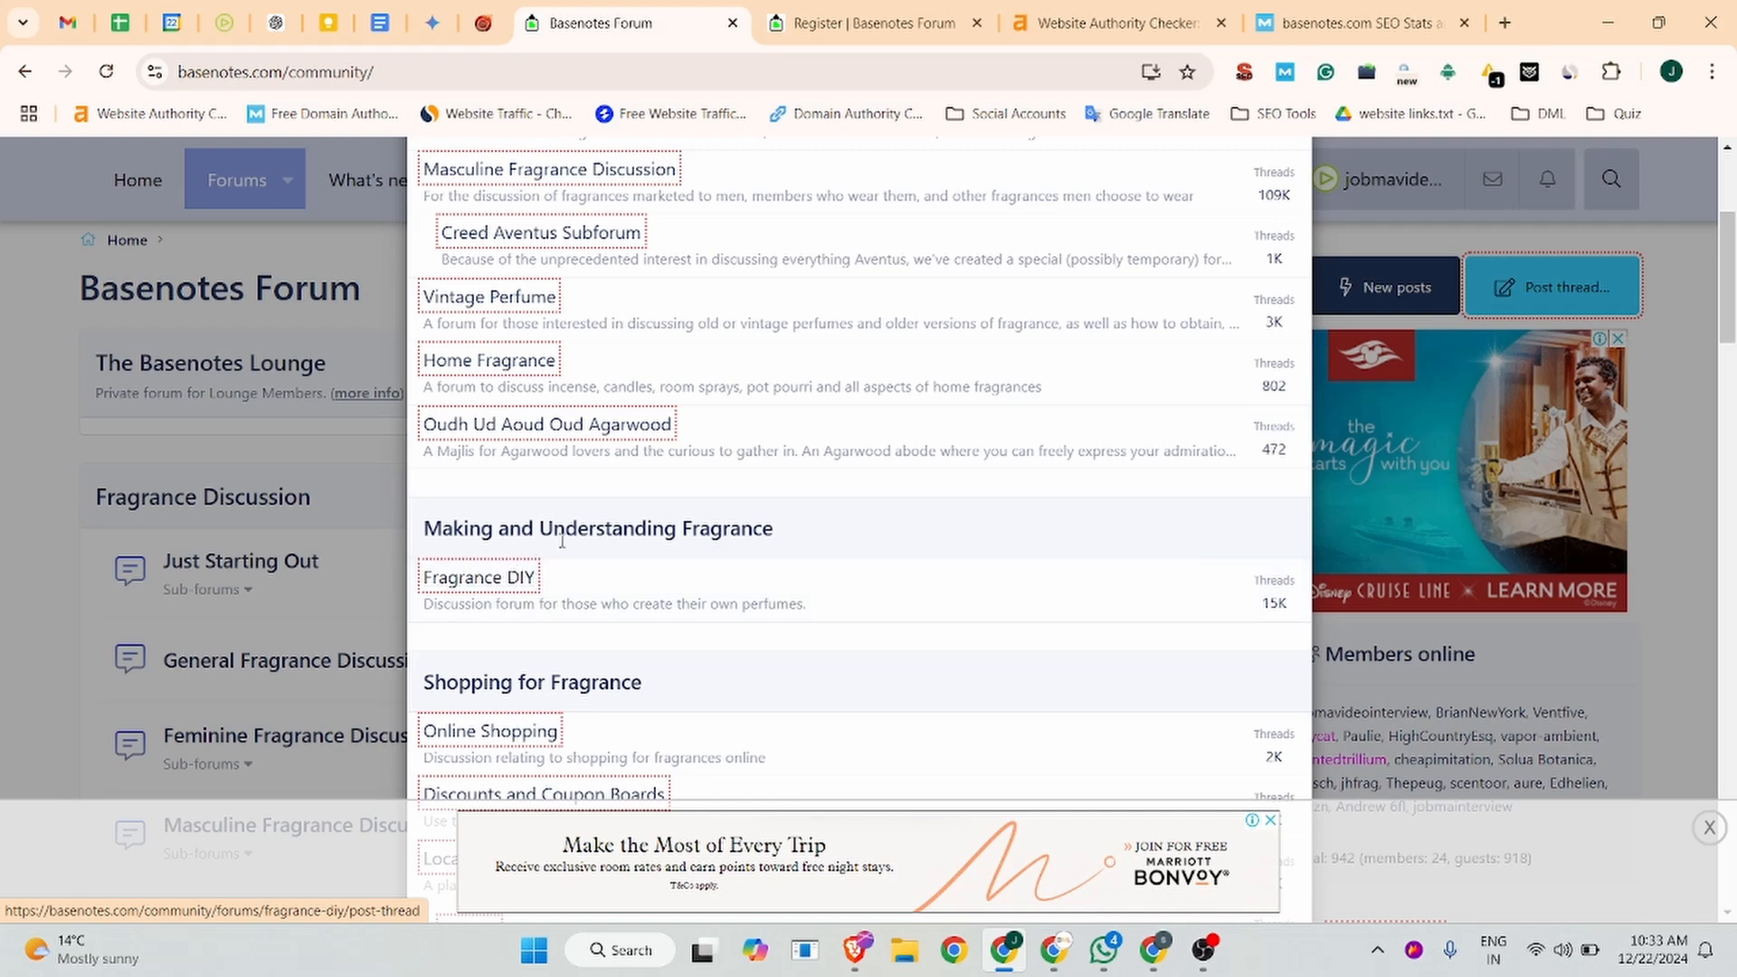
pyautogui.scroll(4, 473, 605)
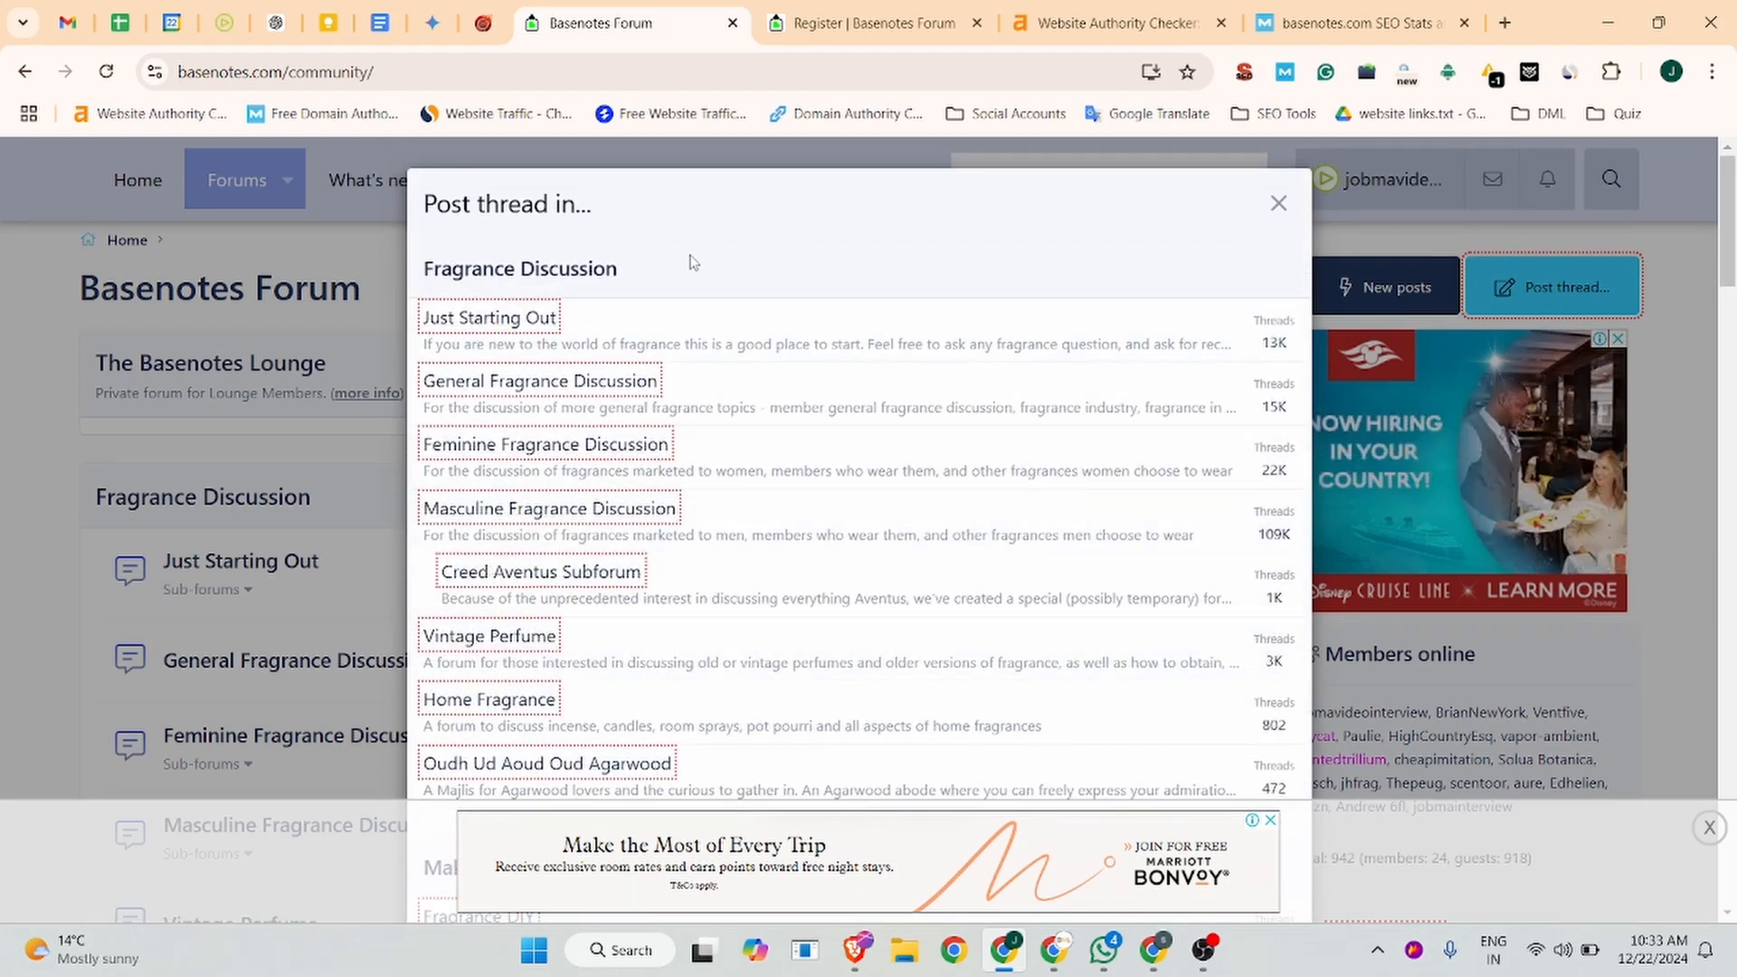
pyautogui.scroll(-15, 507, 348)
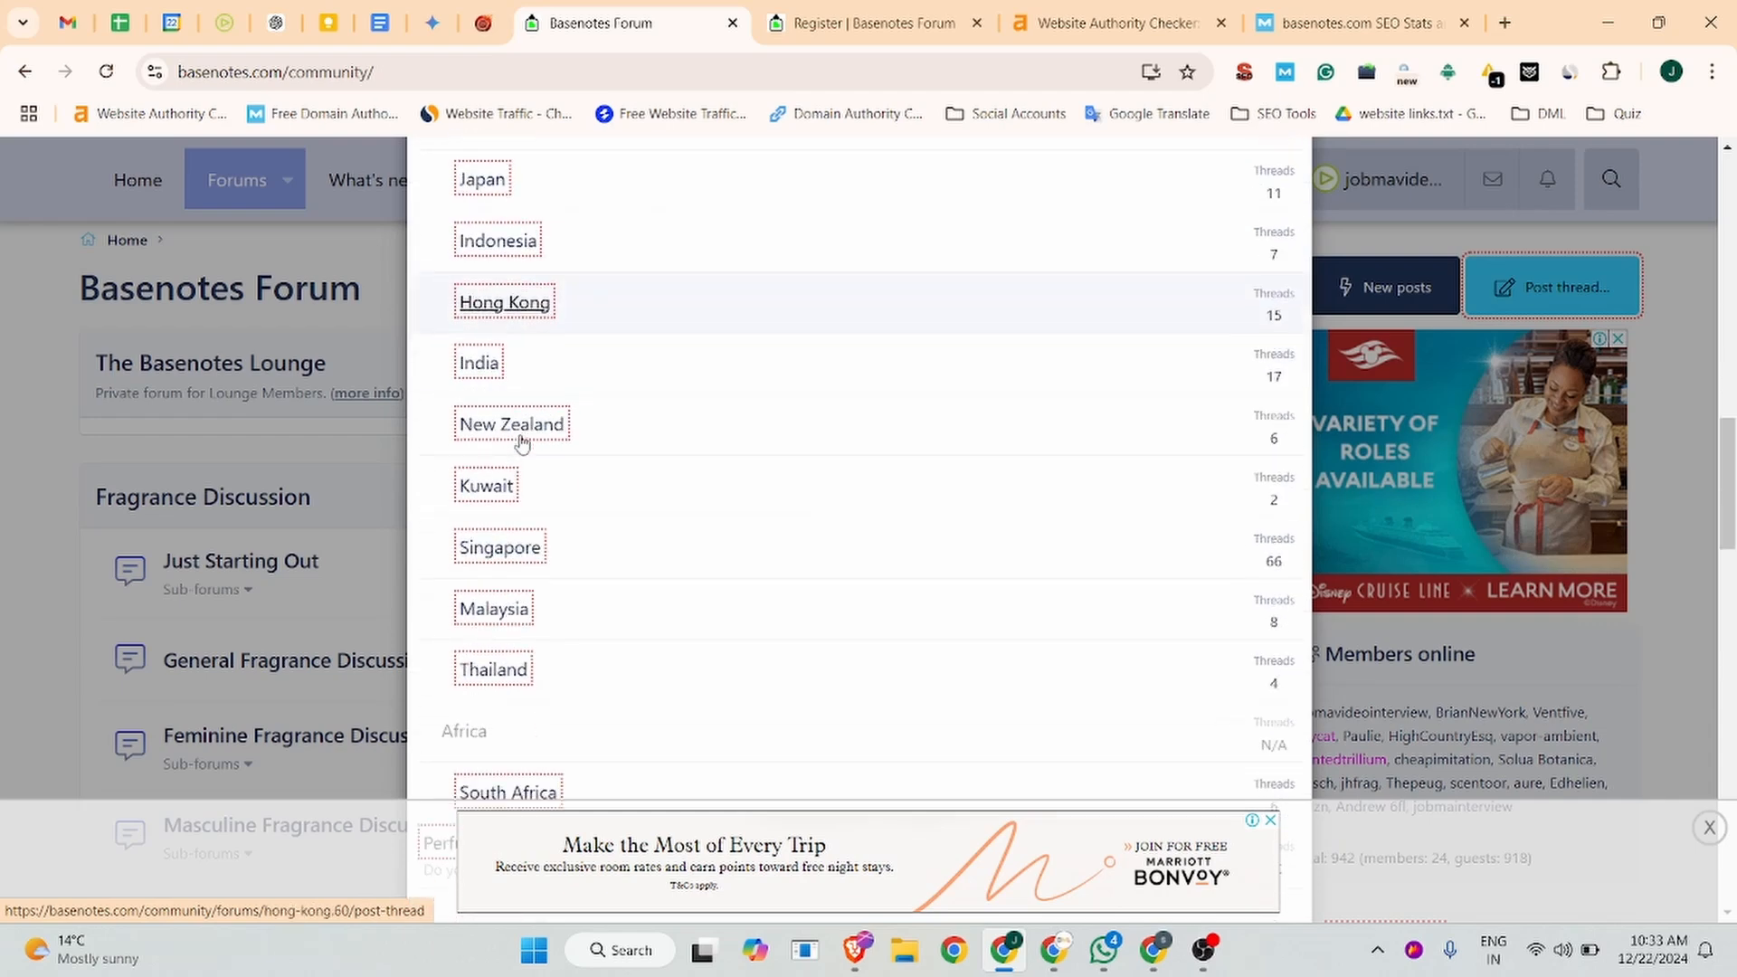
pyautogui.scroll(-7, 522, 444)
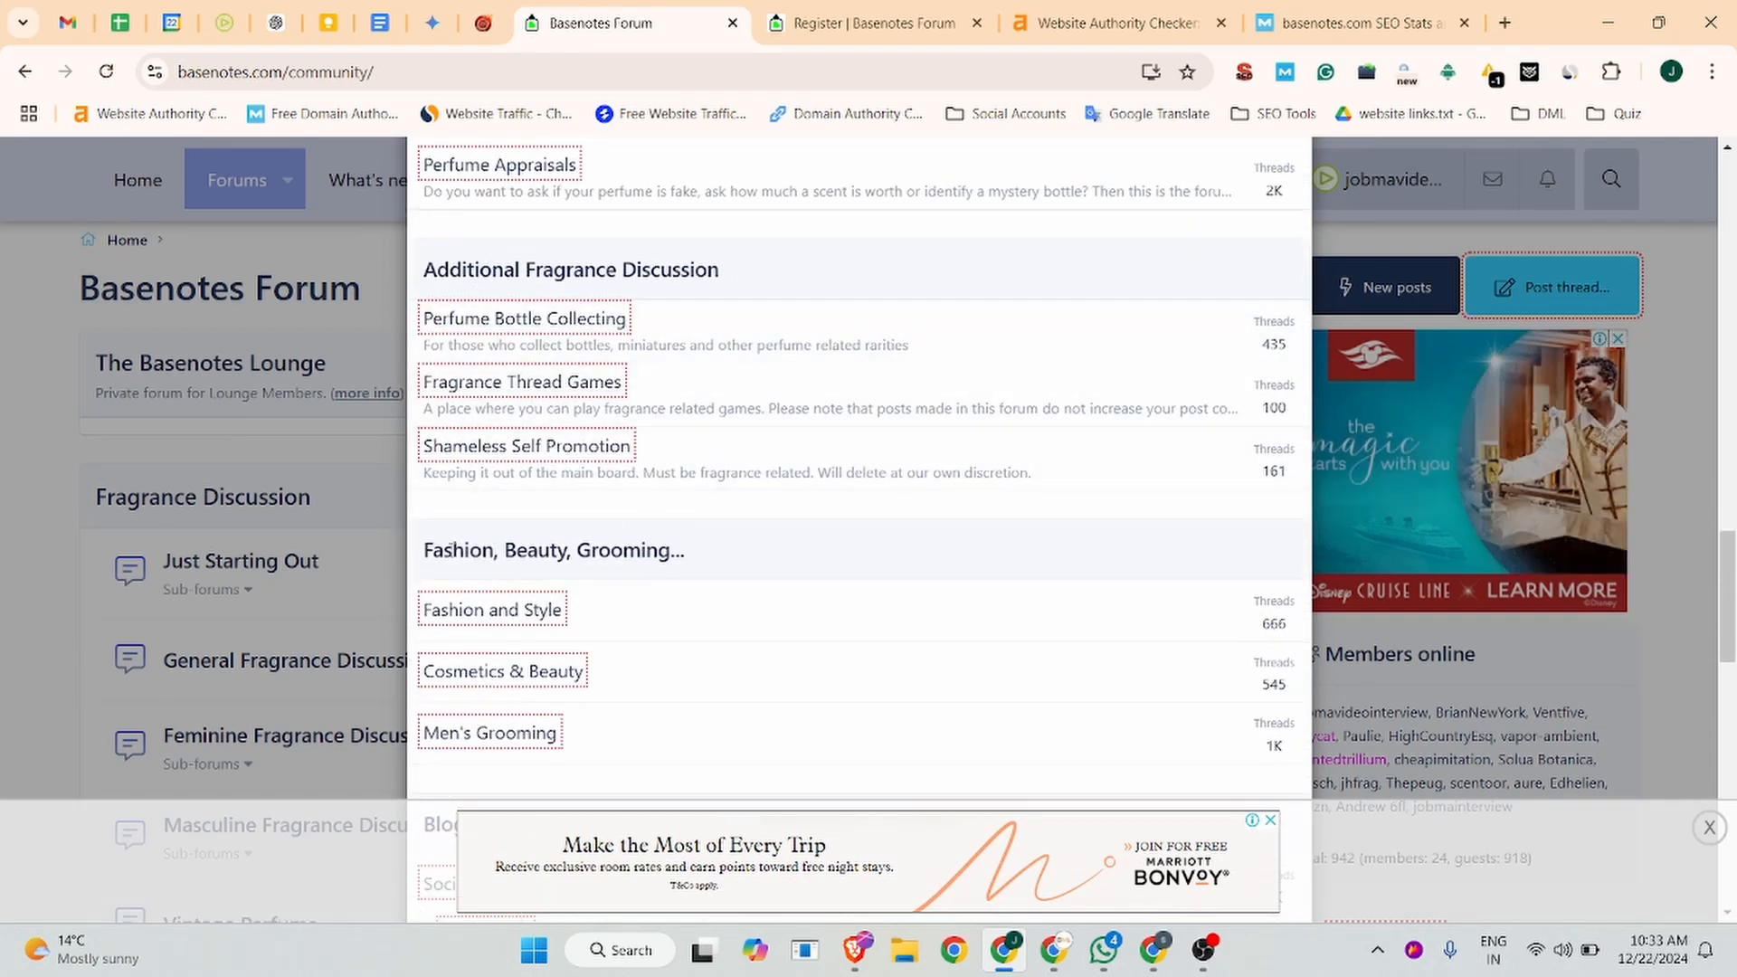
pyautogui.scroll(-7, 634, 536)
pyautogui.scroll(1, 745, 458)
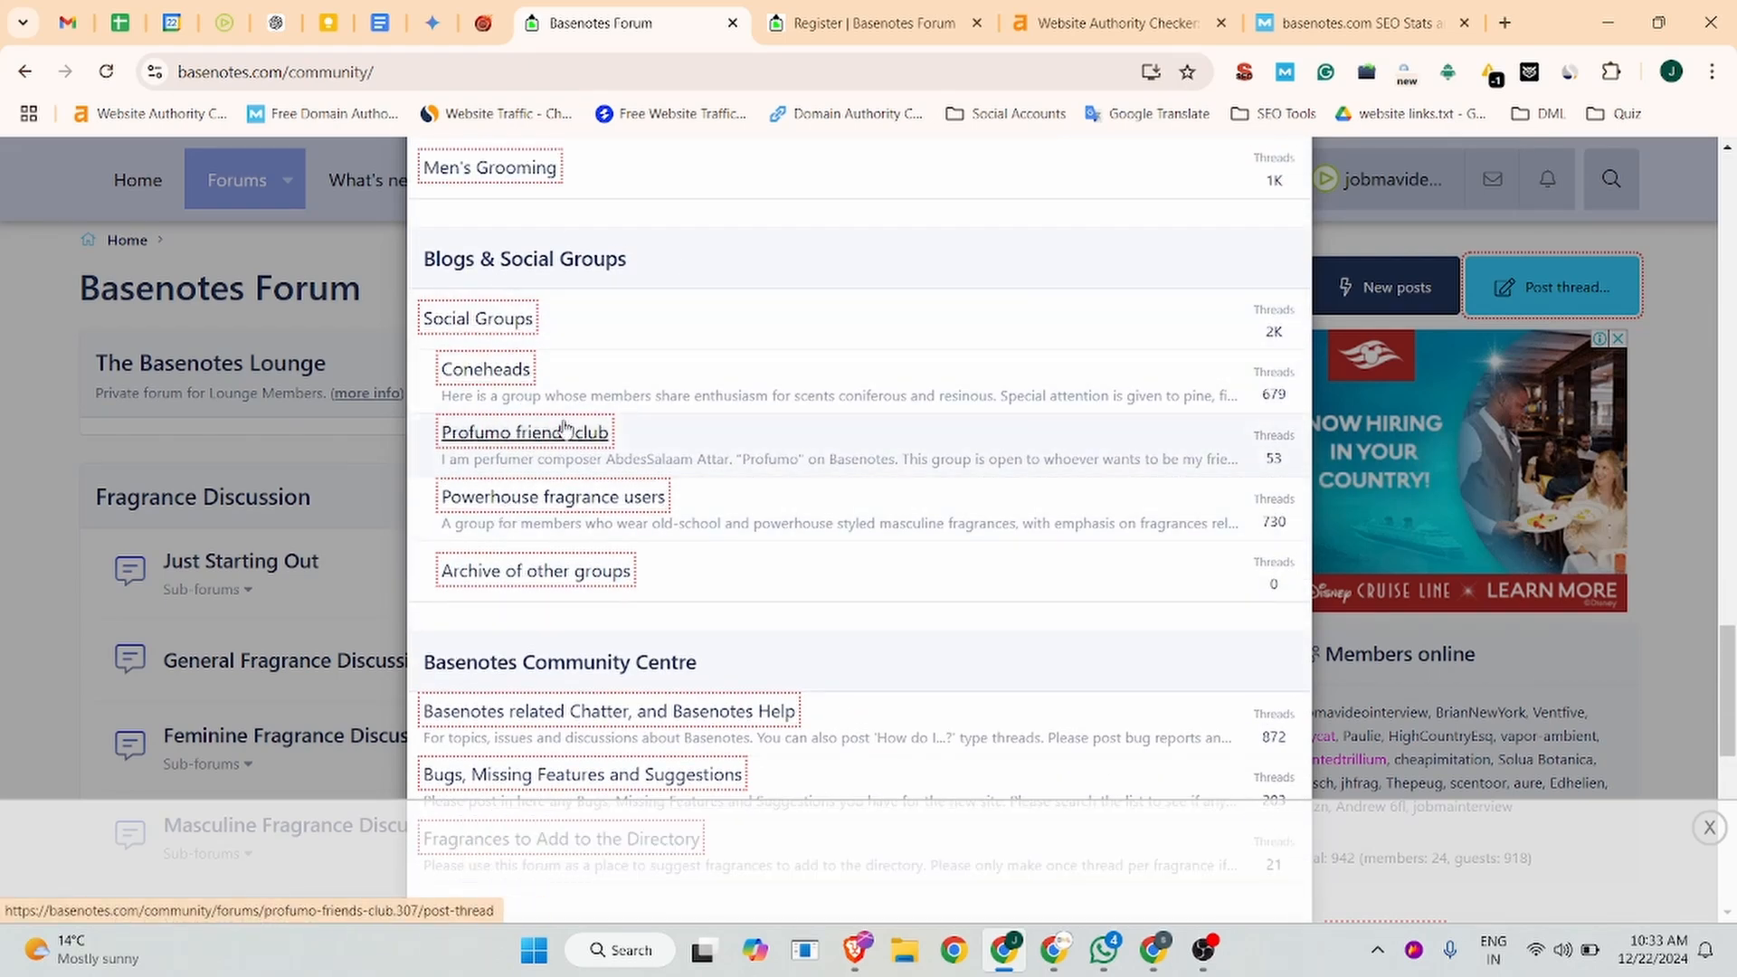
pyautogui.scroll(-10, 676, 624)
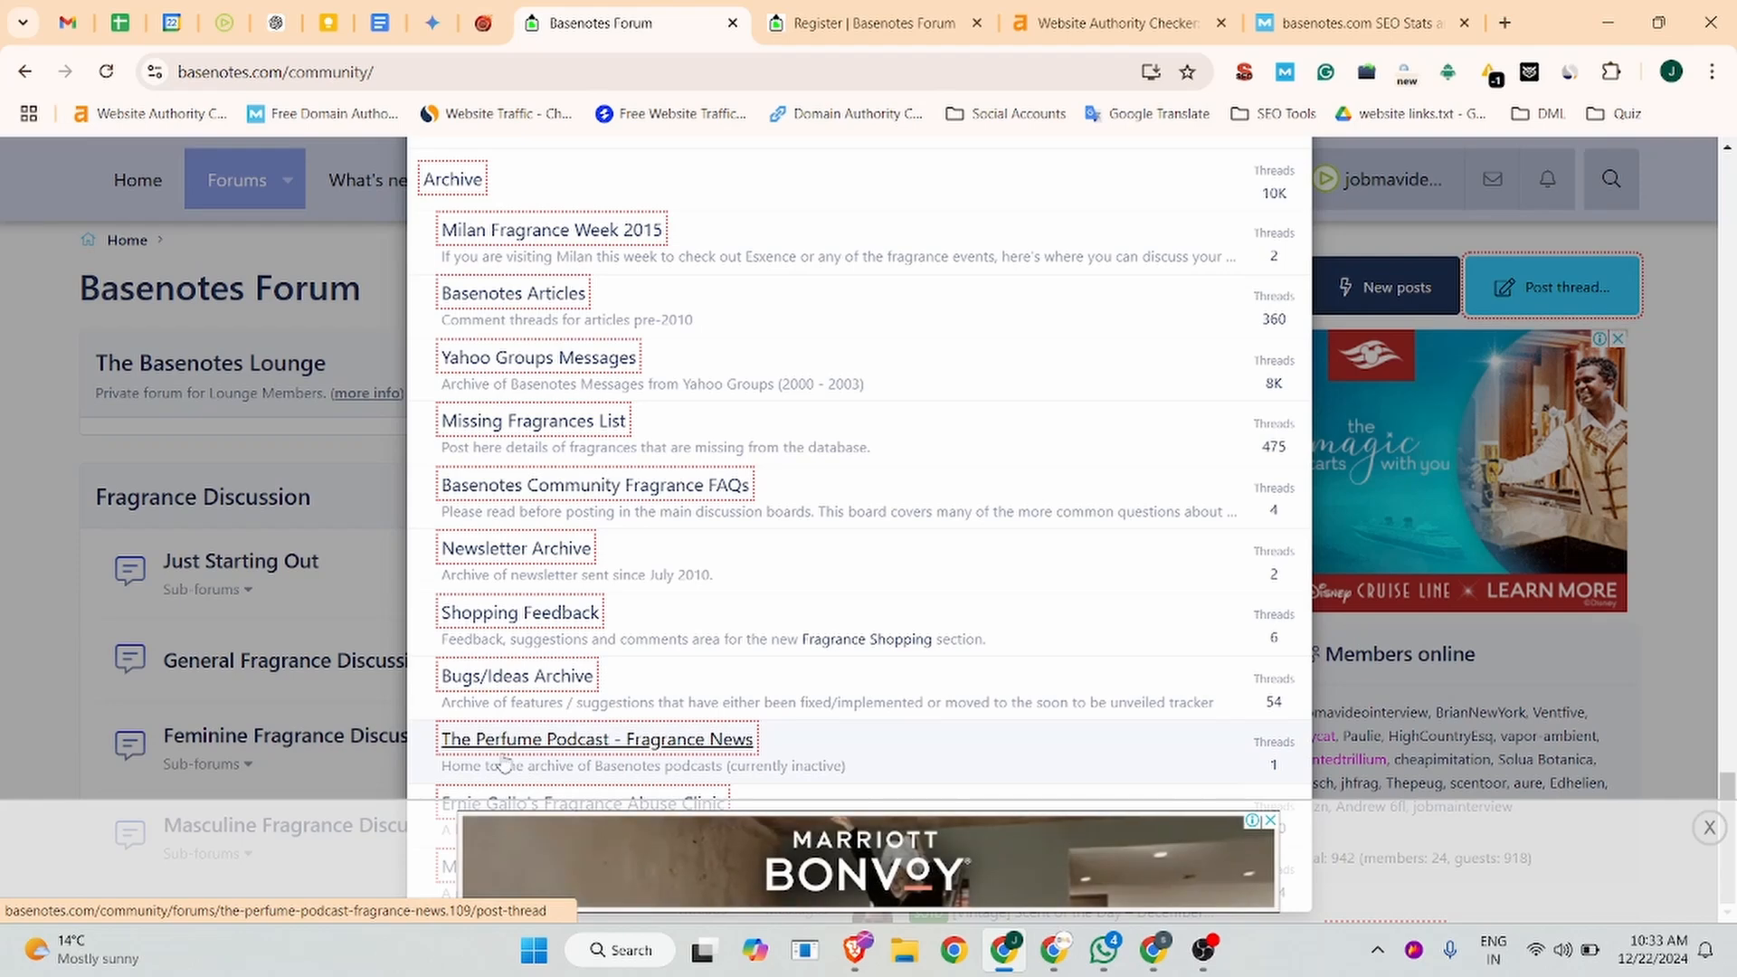
pyautogui.click(523, 550)
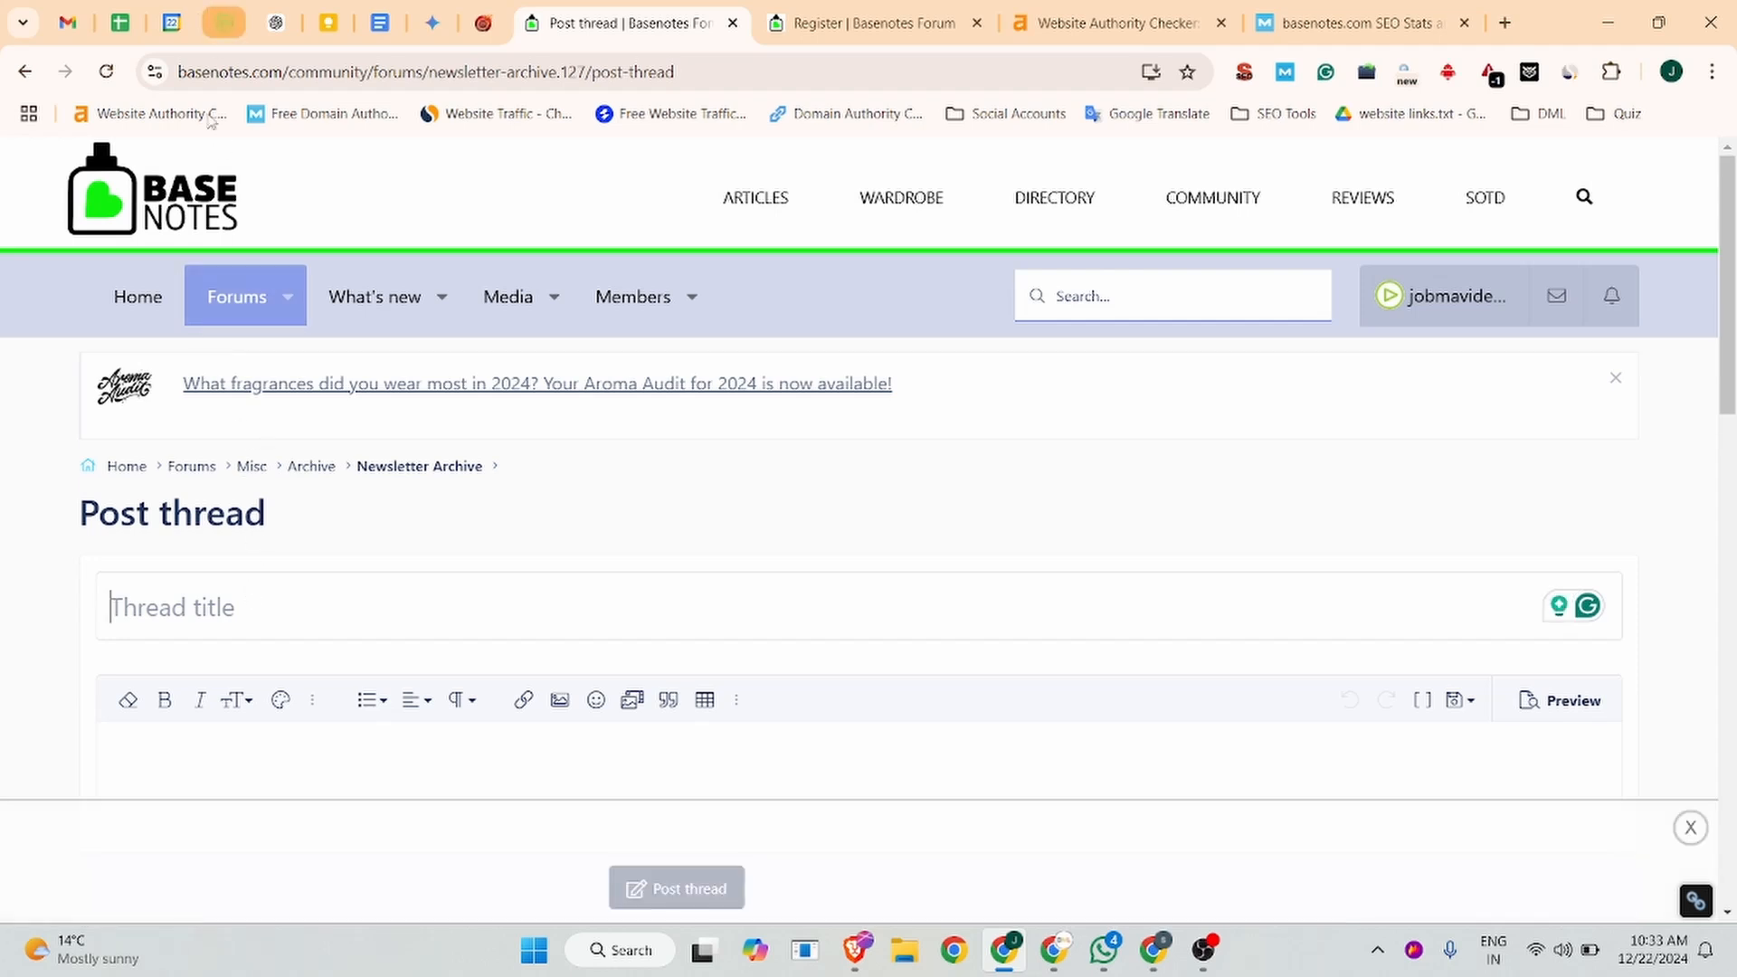
# Step: Copy the heading "One-Way Video Interviewing" from the Jobma one-way video interviews page
pyautogui.click(224, 22)
pyautogui.moveTo(519, 375); pyautogui.dragTo(281, 333)
pyautogui.hotkey('ctrl', 'c')
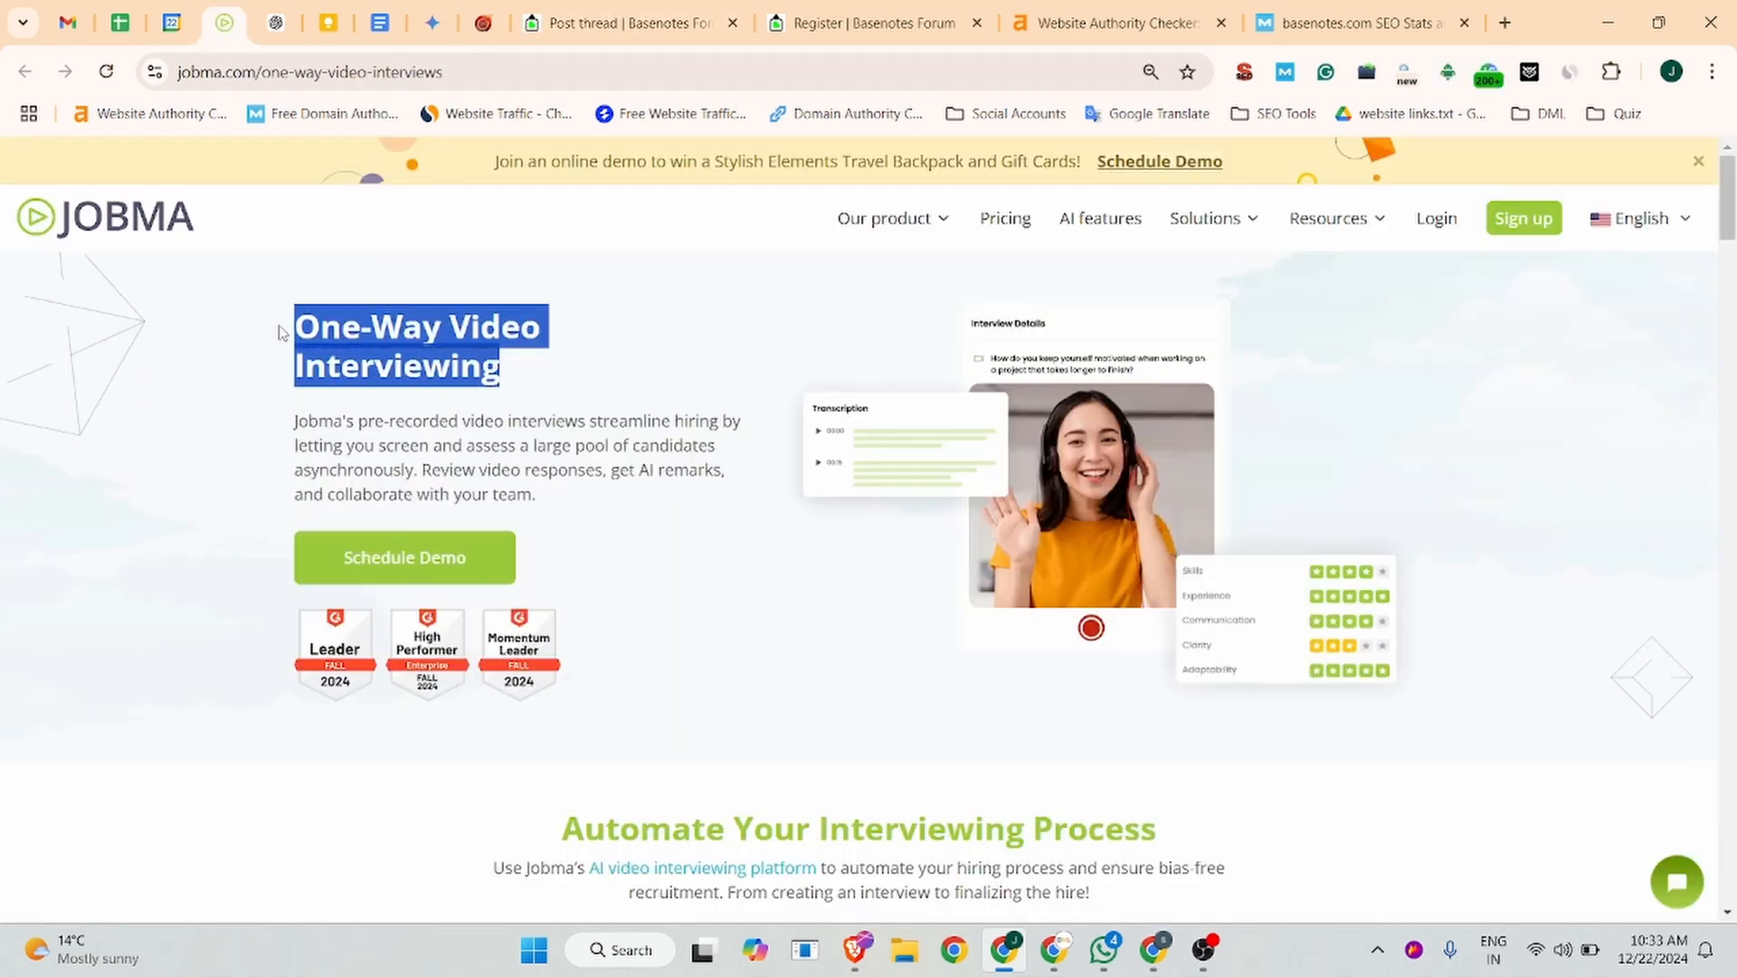
# Step: Title the new Basenotes thread "What is One-Way Video Interviewing Sodtware?", using the copied heading
pyautogui.click(593, 23)
pyautogui.write('W')
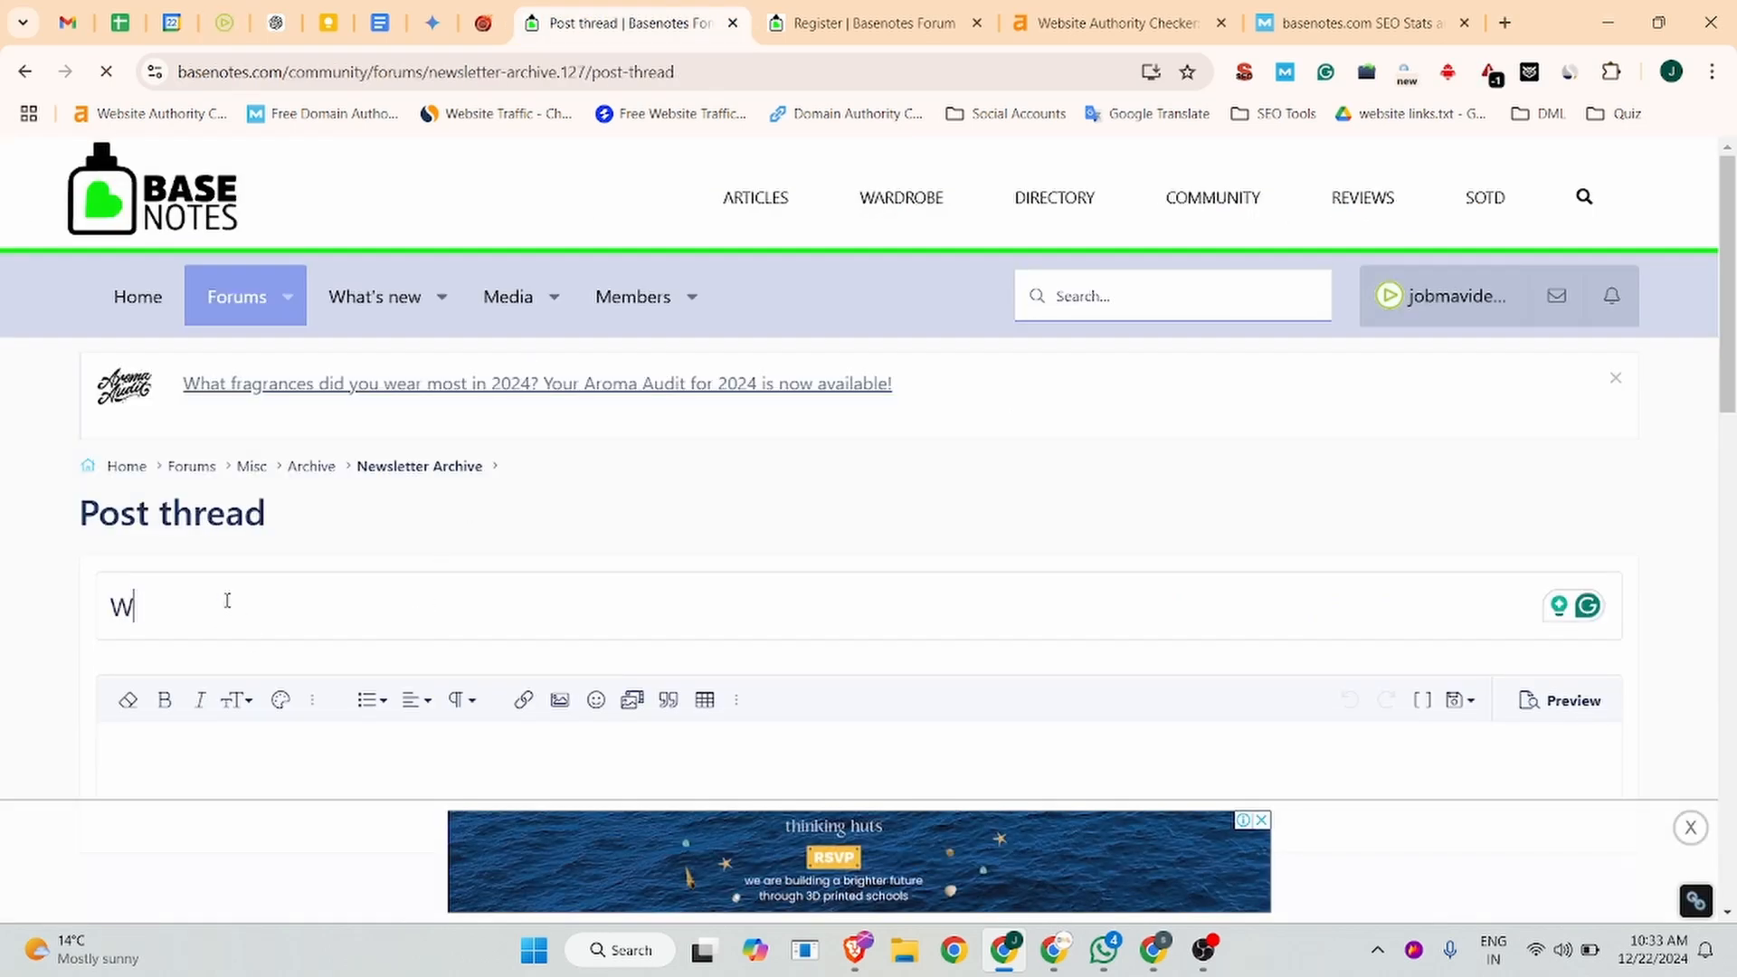
pyautogui.write('hat is')
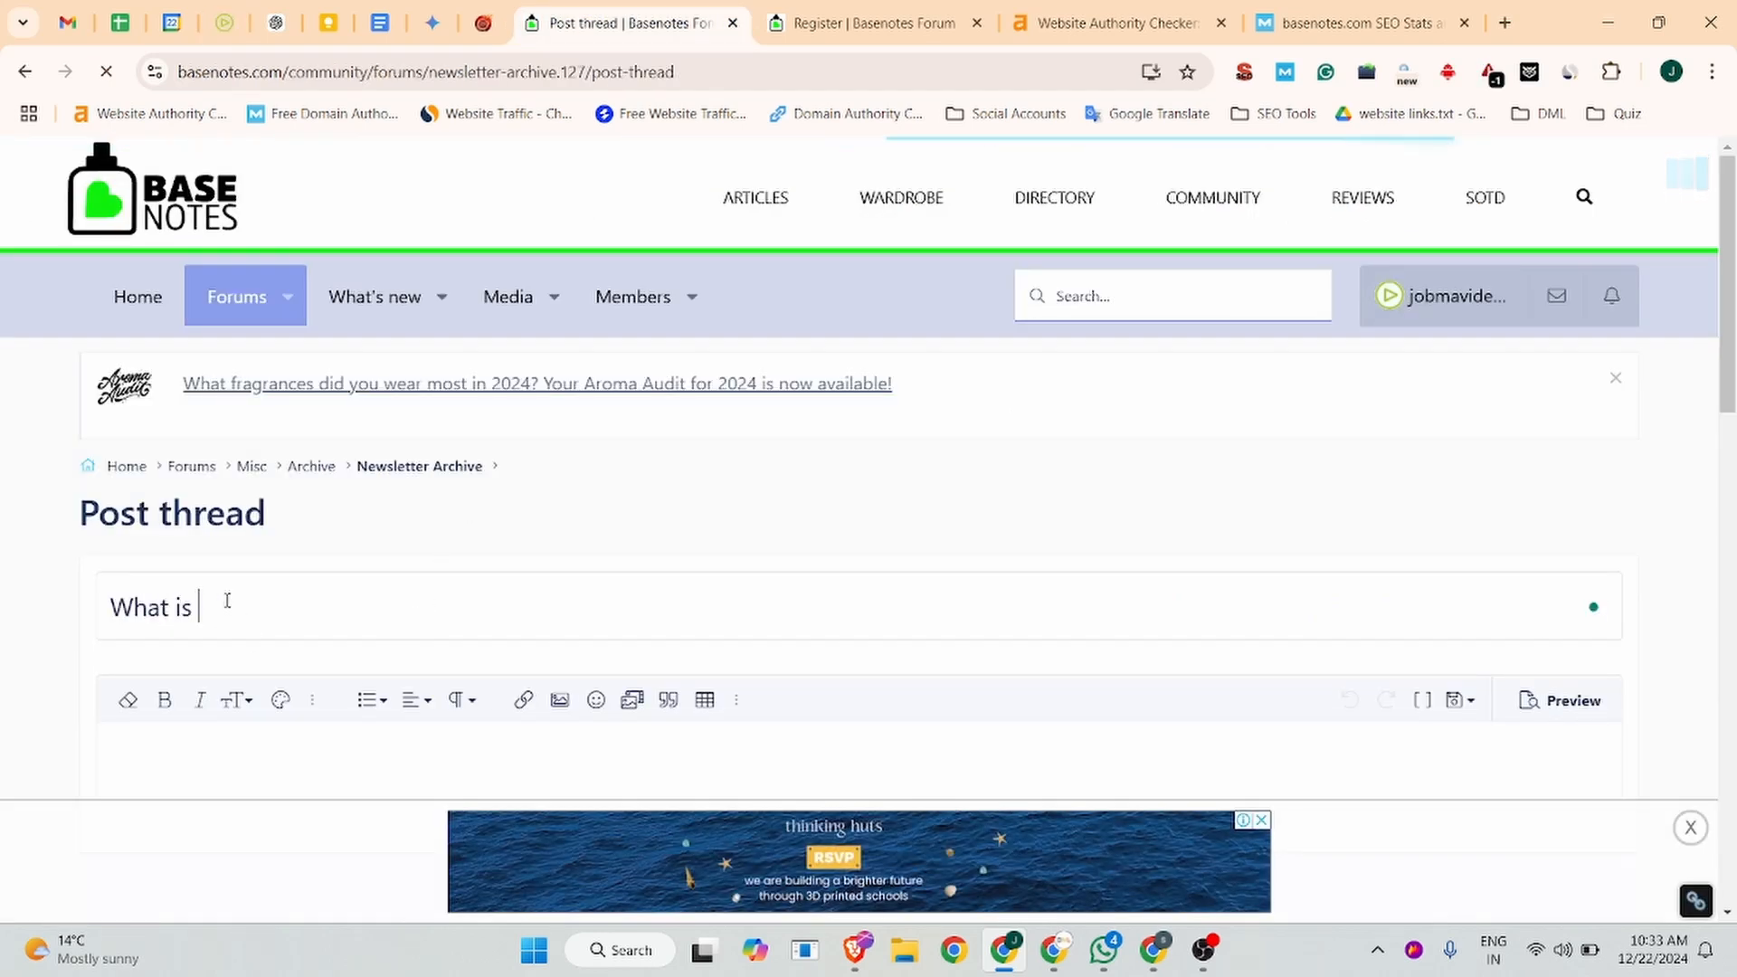
pyautogui.hotkey('ctrl', 'v')
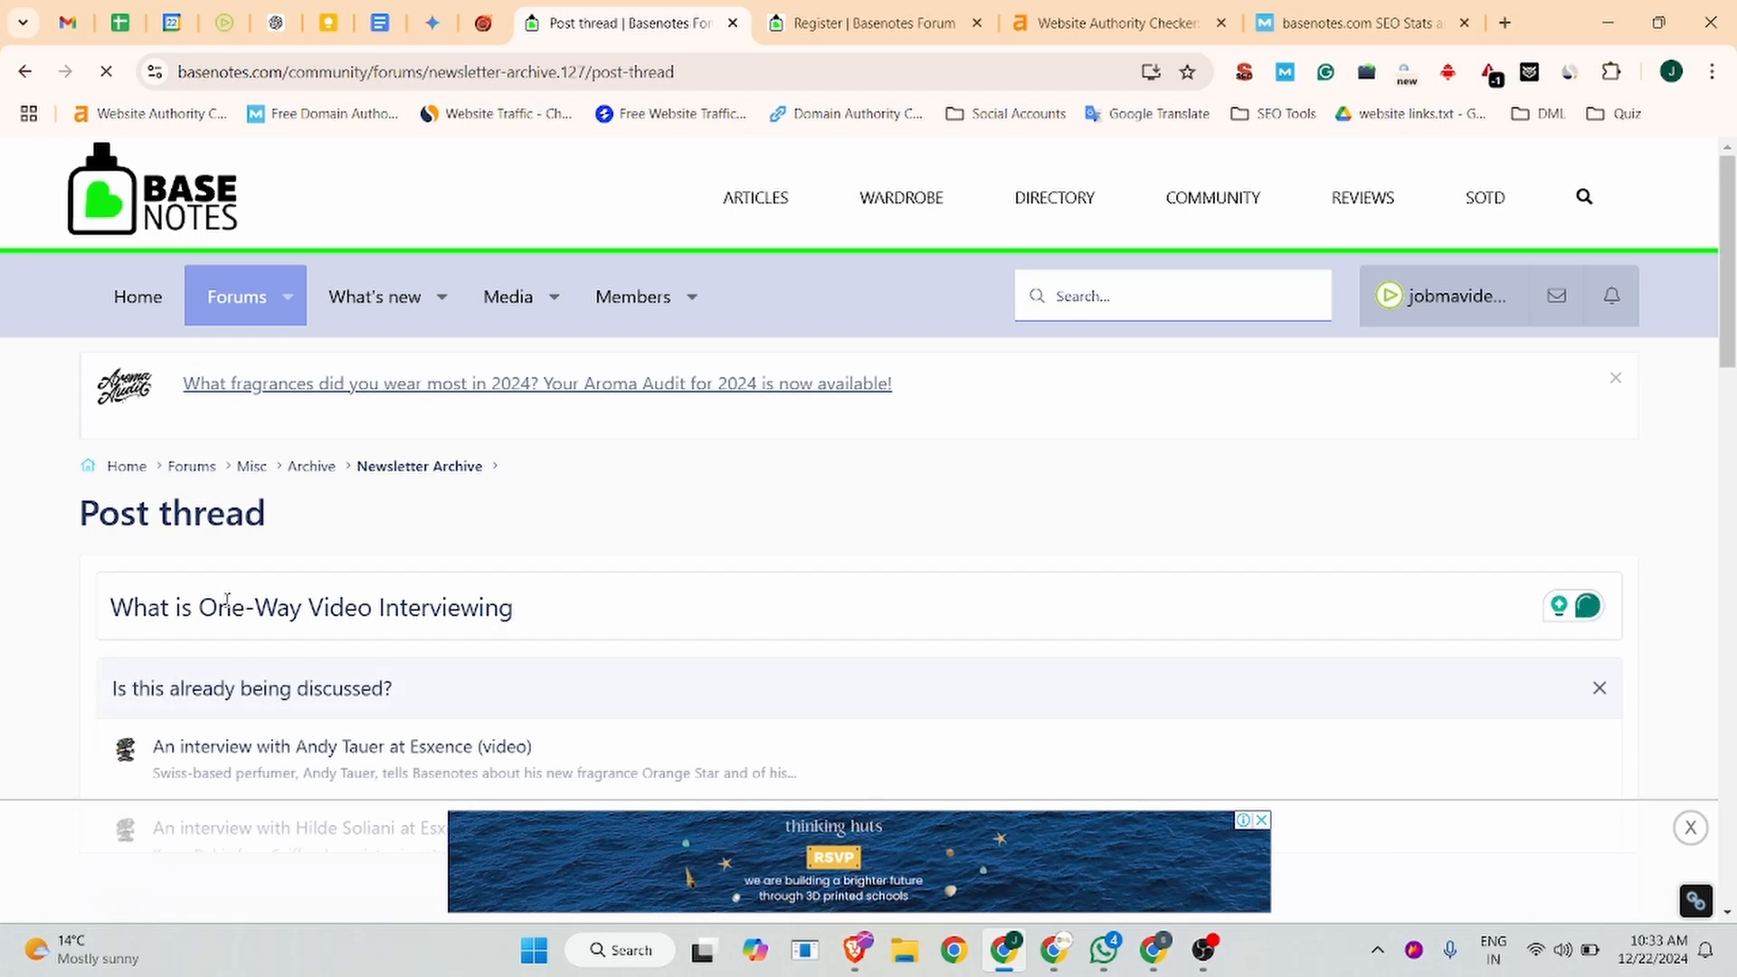
pyautogui.write('So')
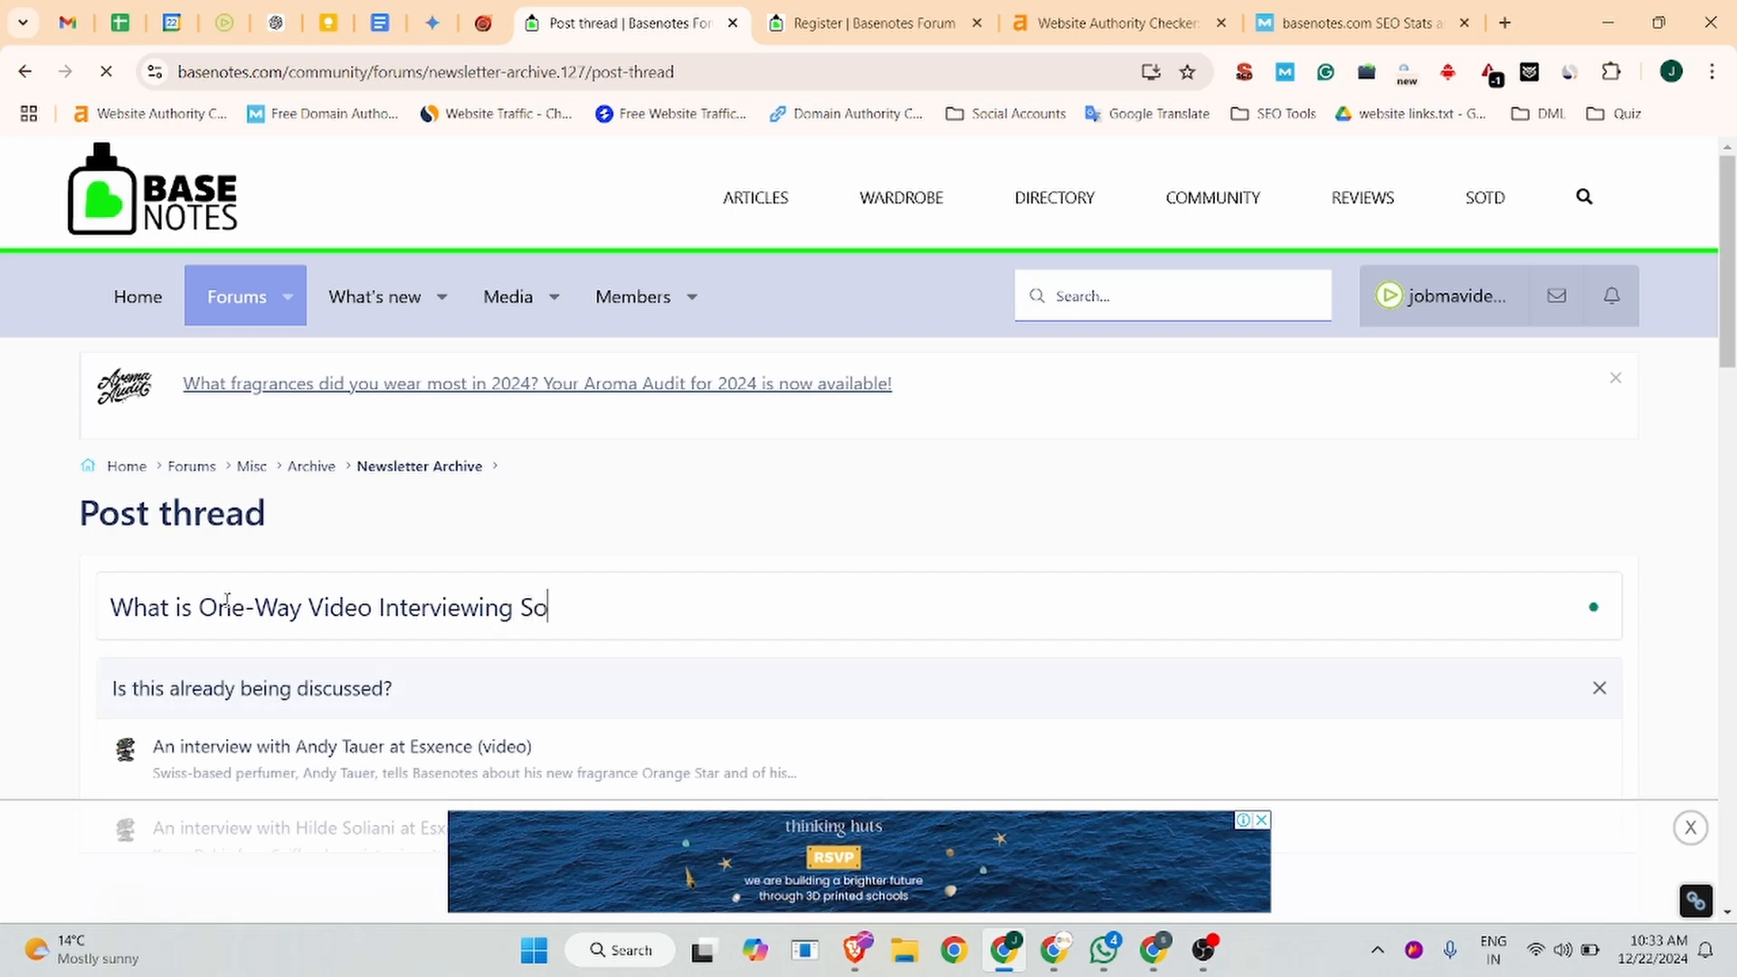
pyautogui.write('dtware')
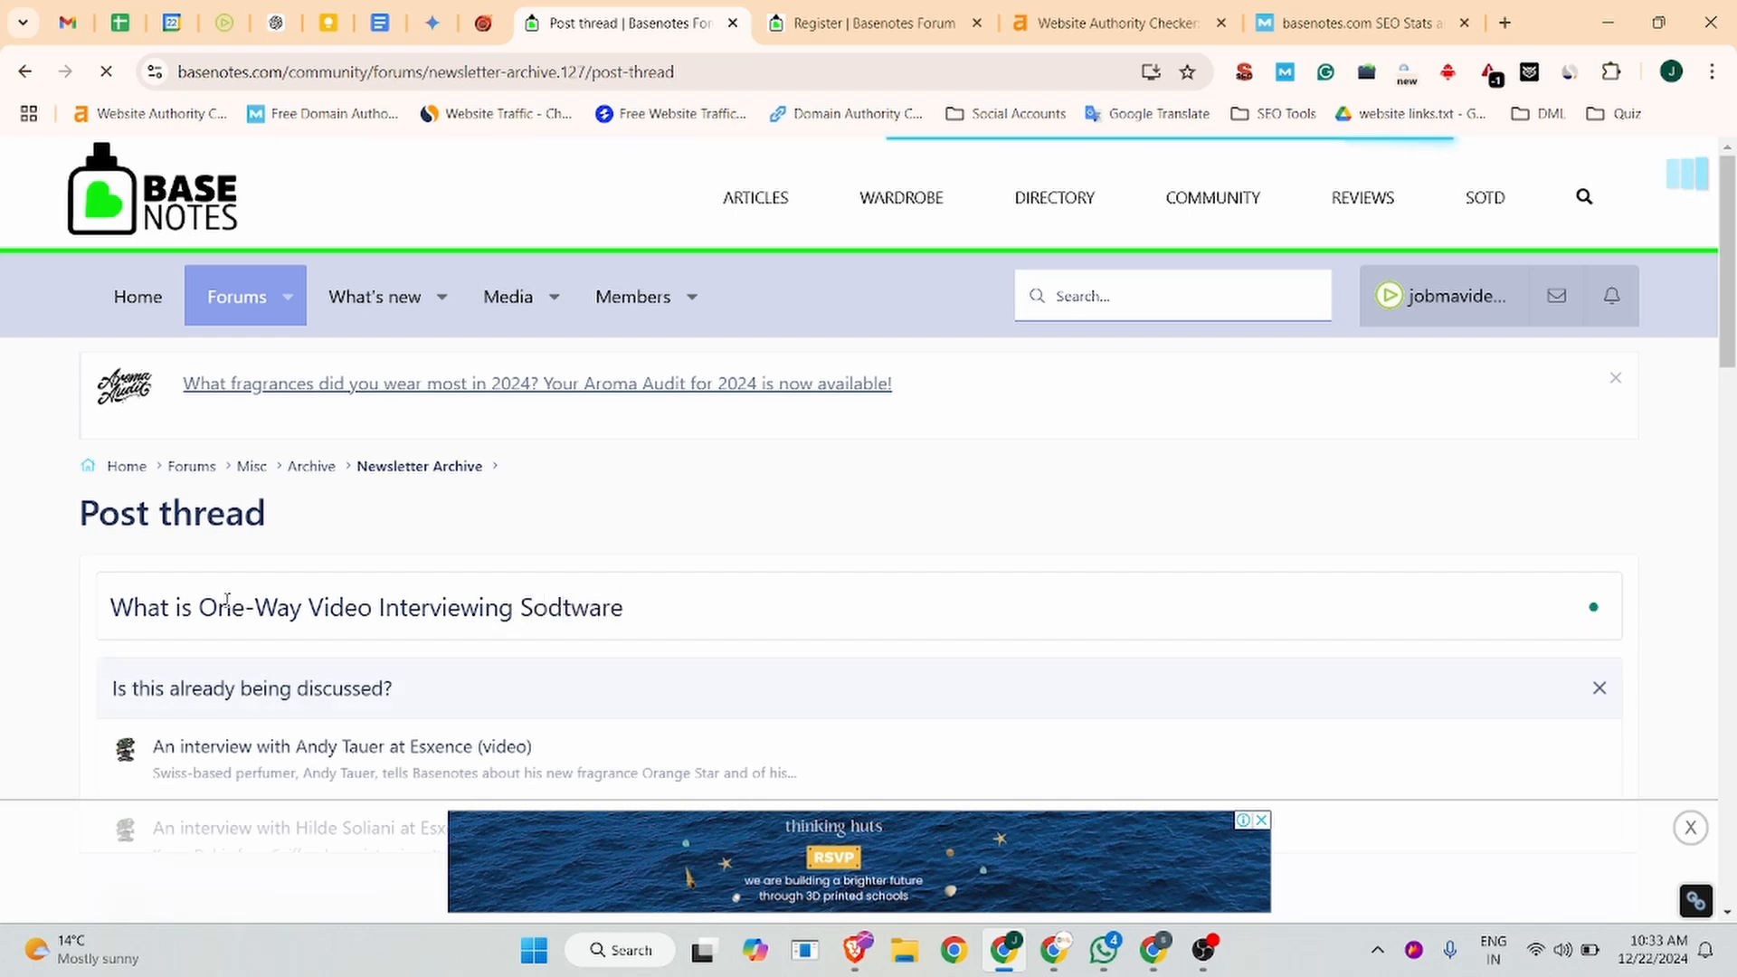
pyautogui.write('?')
# Step: Dismiss the suggested list of similar existing discussions below the thread title
pyautogui.scroll(-1, 296, 333)
pyautogui.scroll(-4, 295, 333)
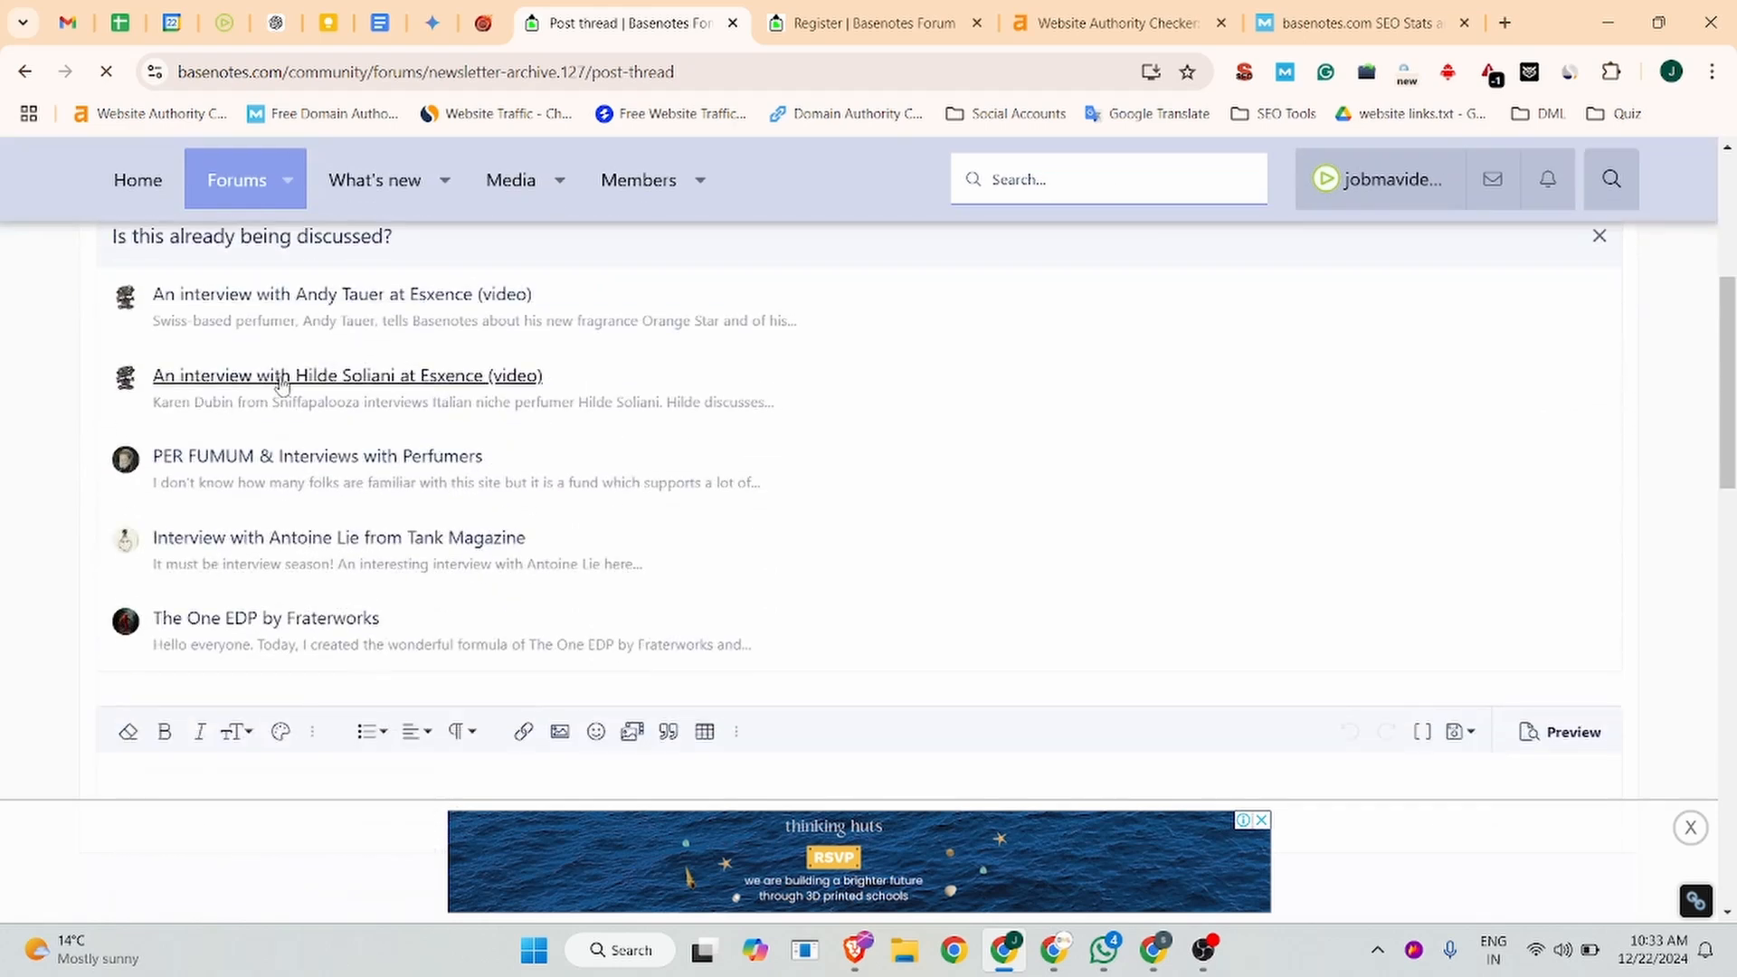
pyautogui.click(1600, 235)
pyautogui.scroll(4, 573, 434)
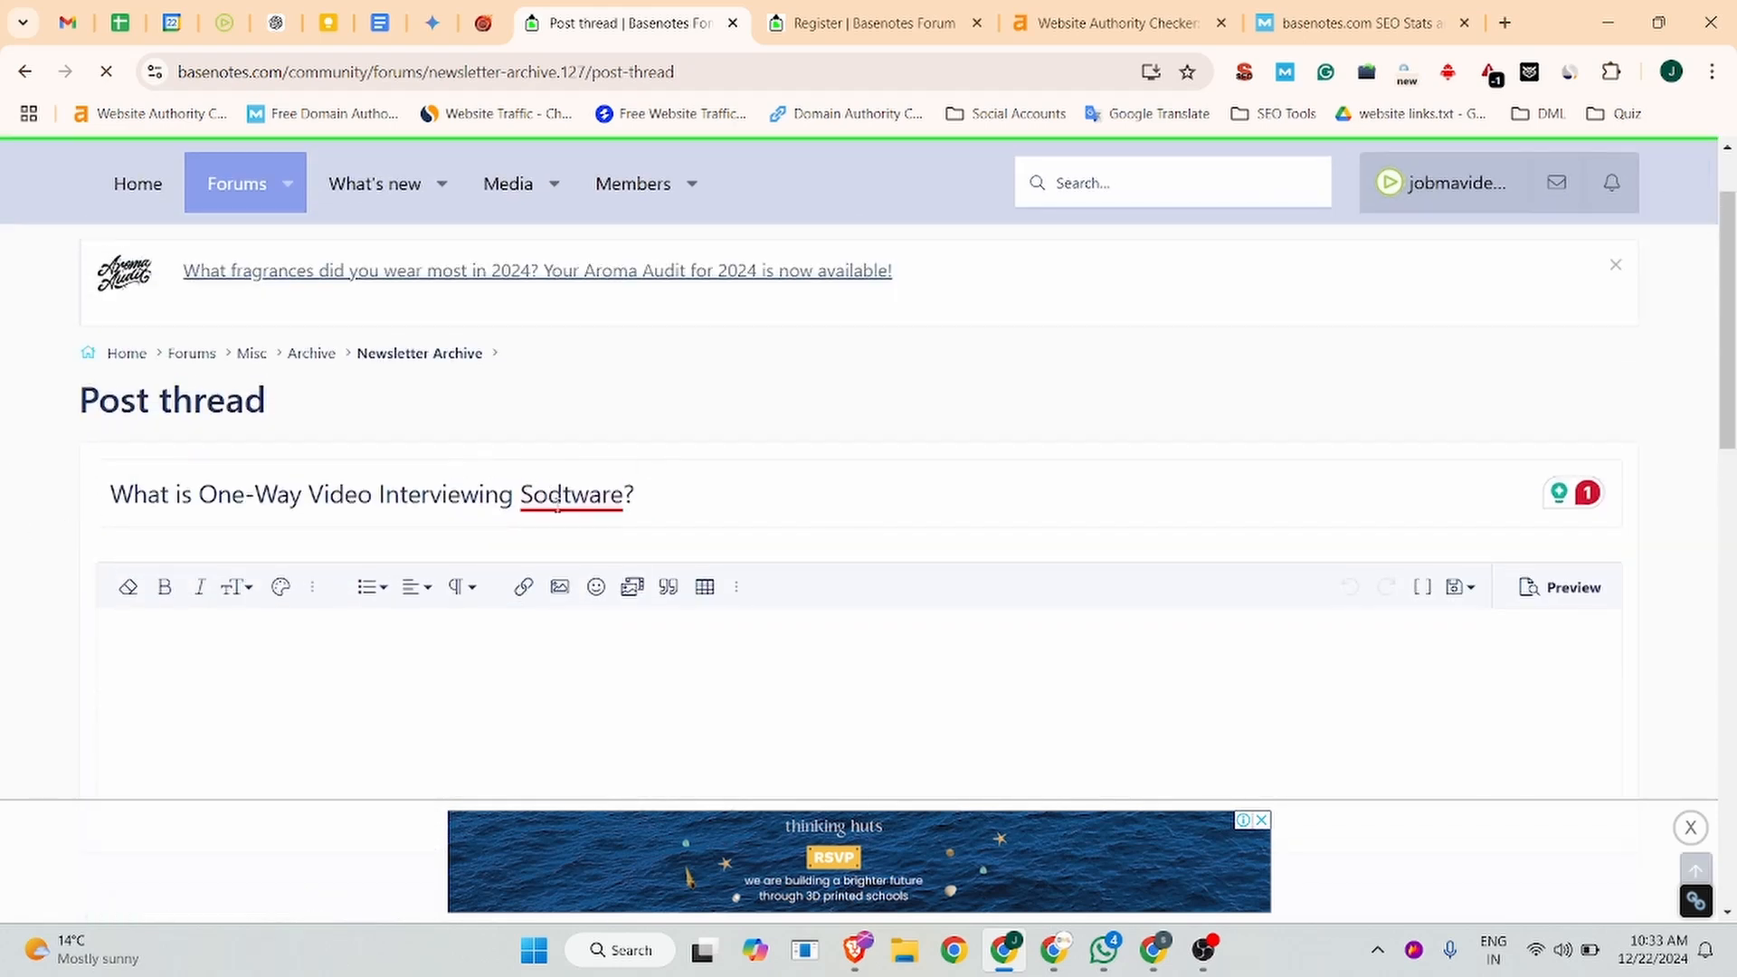
# Step: Correct the misspelled last word of the thread title to "Software" and place the cursor in the empty message body
pyautogui.moveTo(557, 503)
pyautogui.click(536, 563)
pyautogui.click(234, 671)
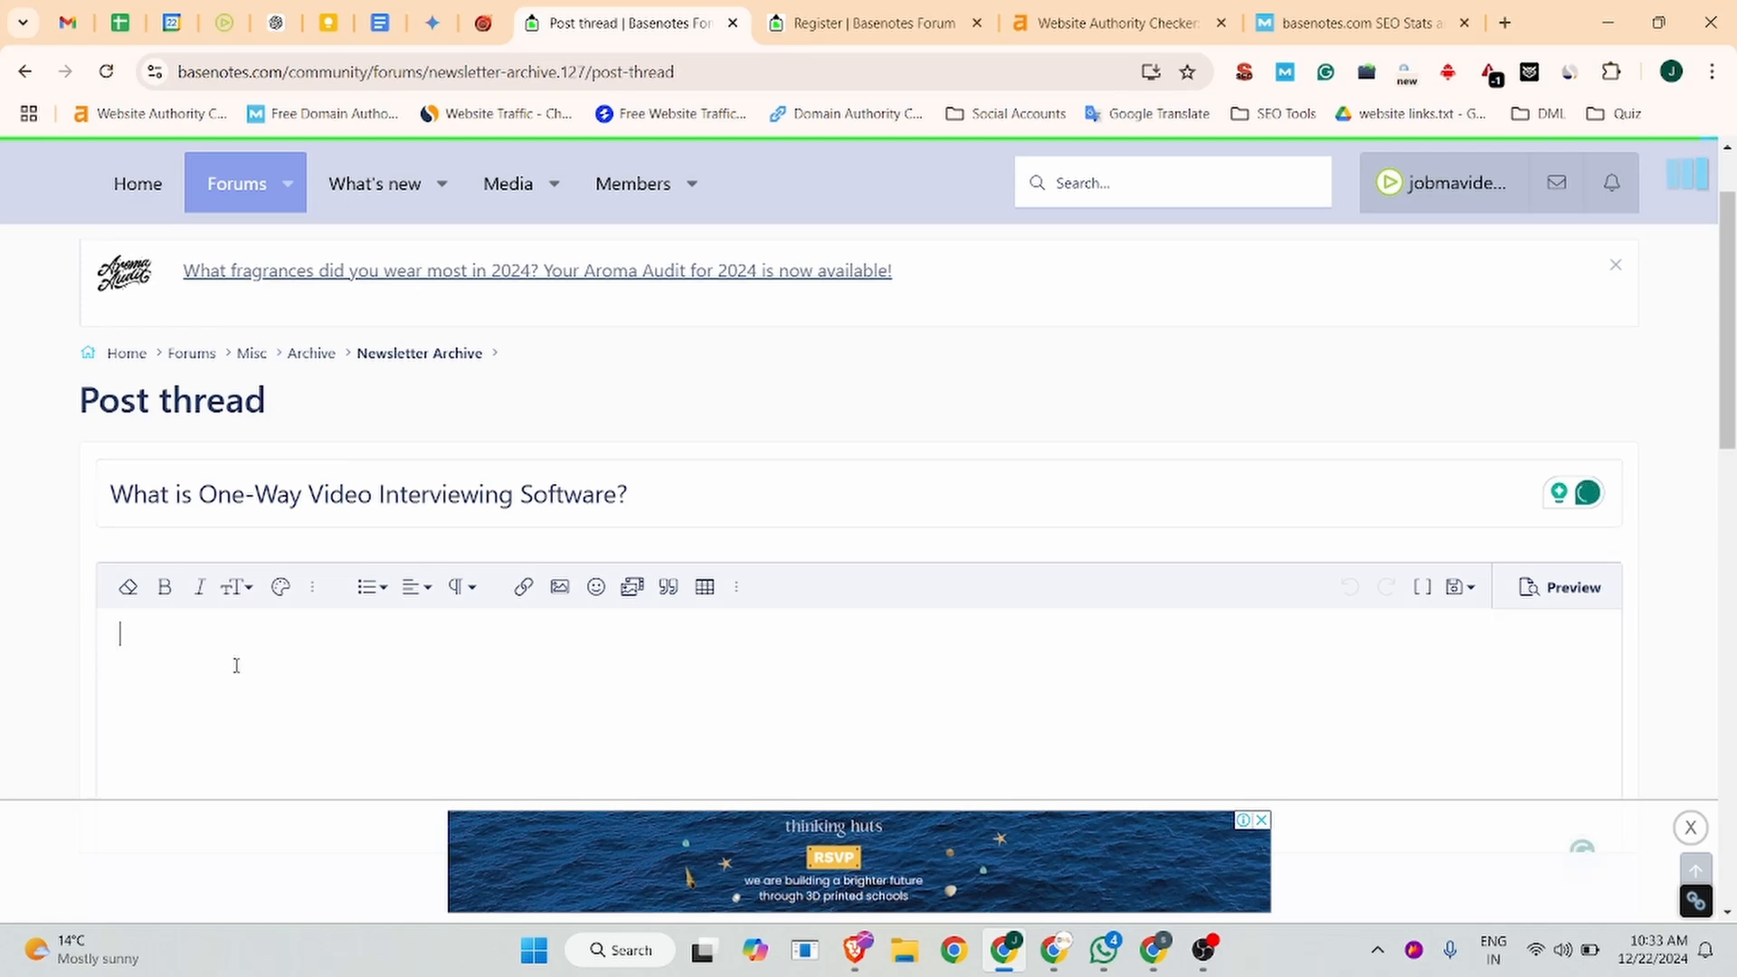
pyautogui.click(224, 23)
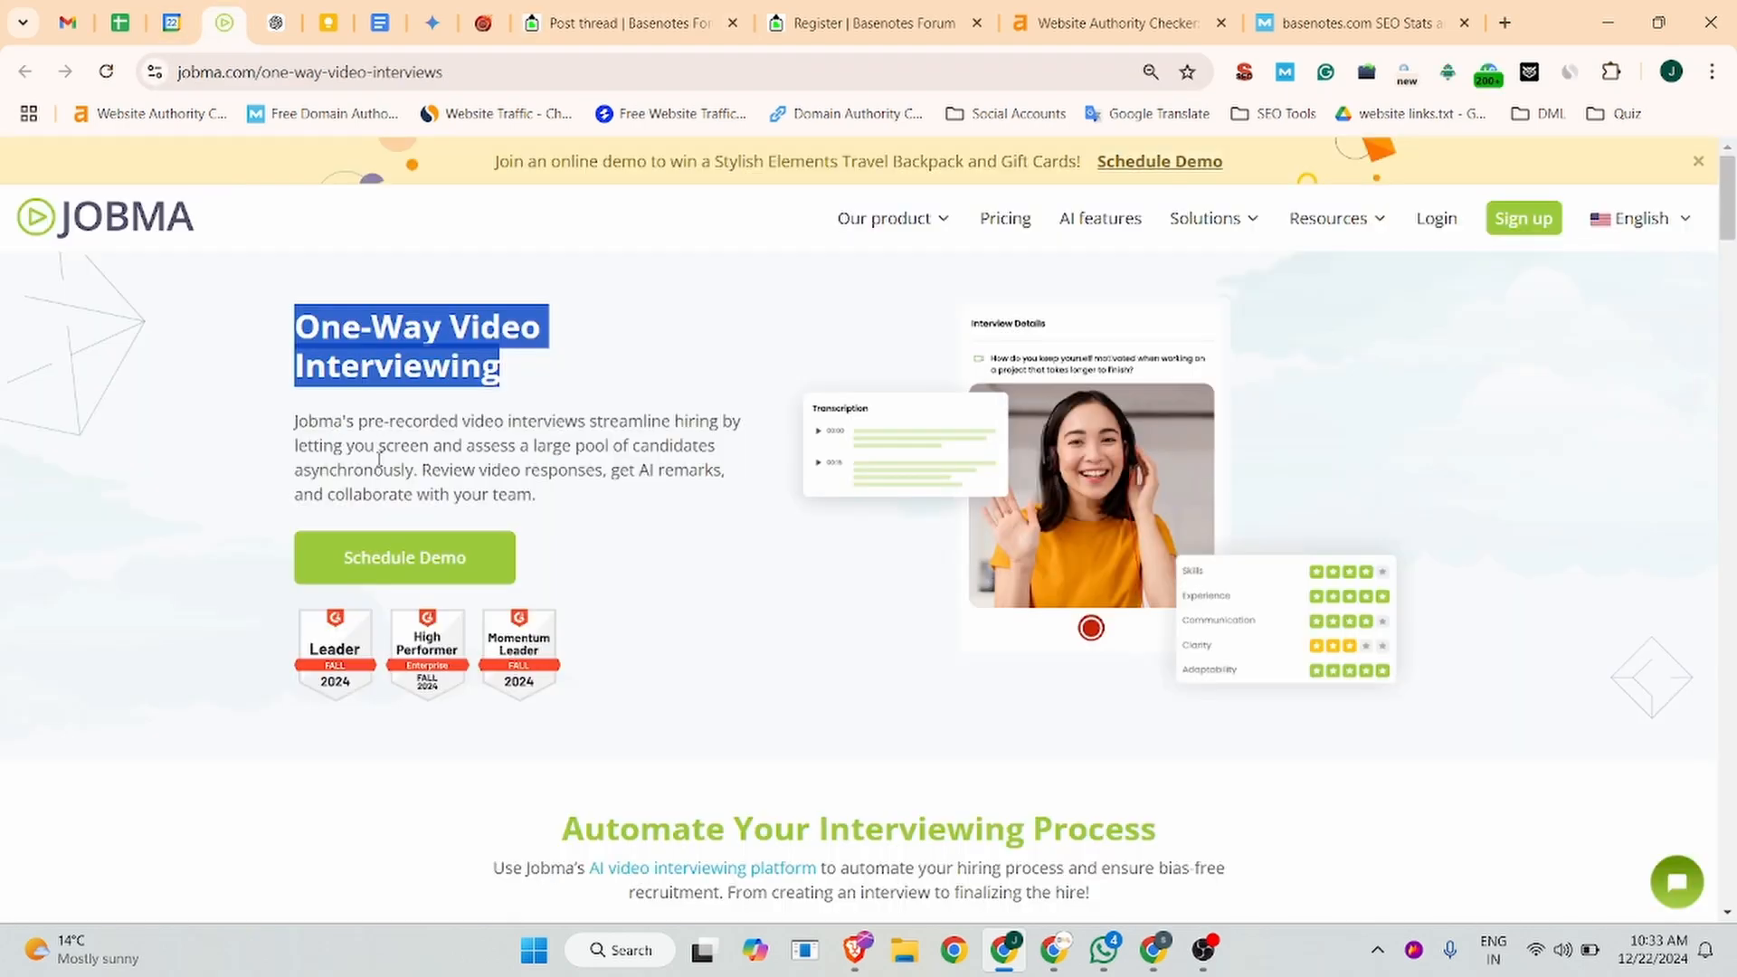
pyautogui.moveTo(546, 501); pyautogui.dragTo(296, 420)
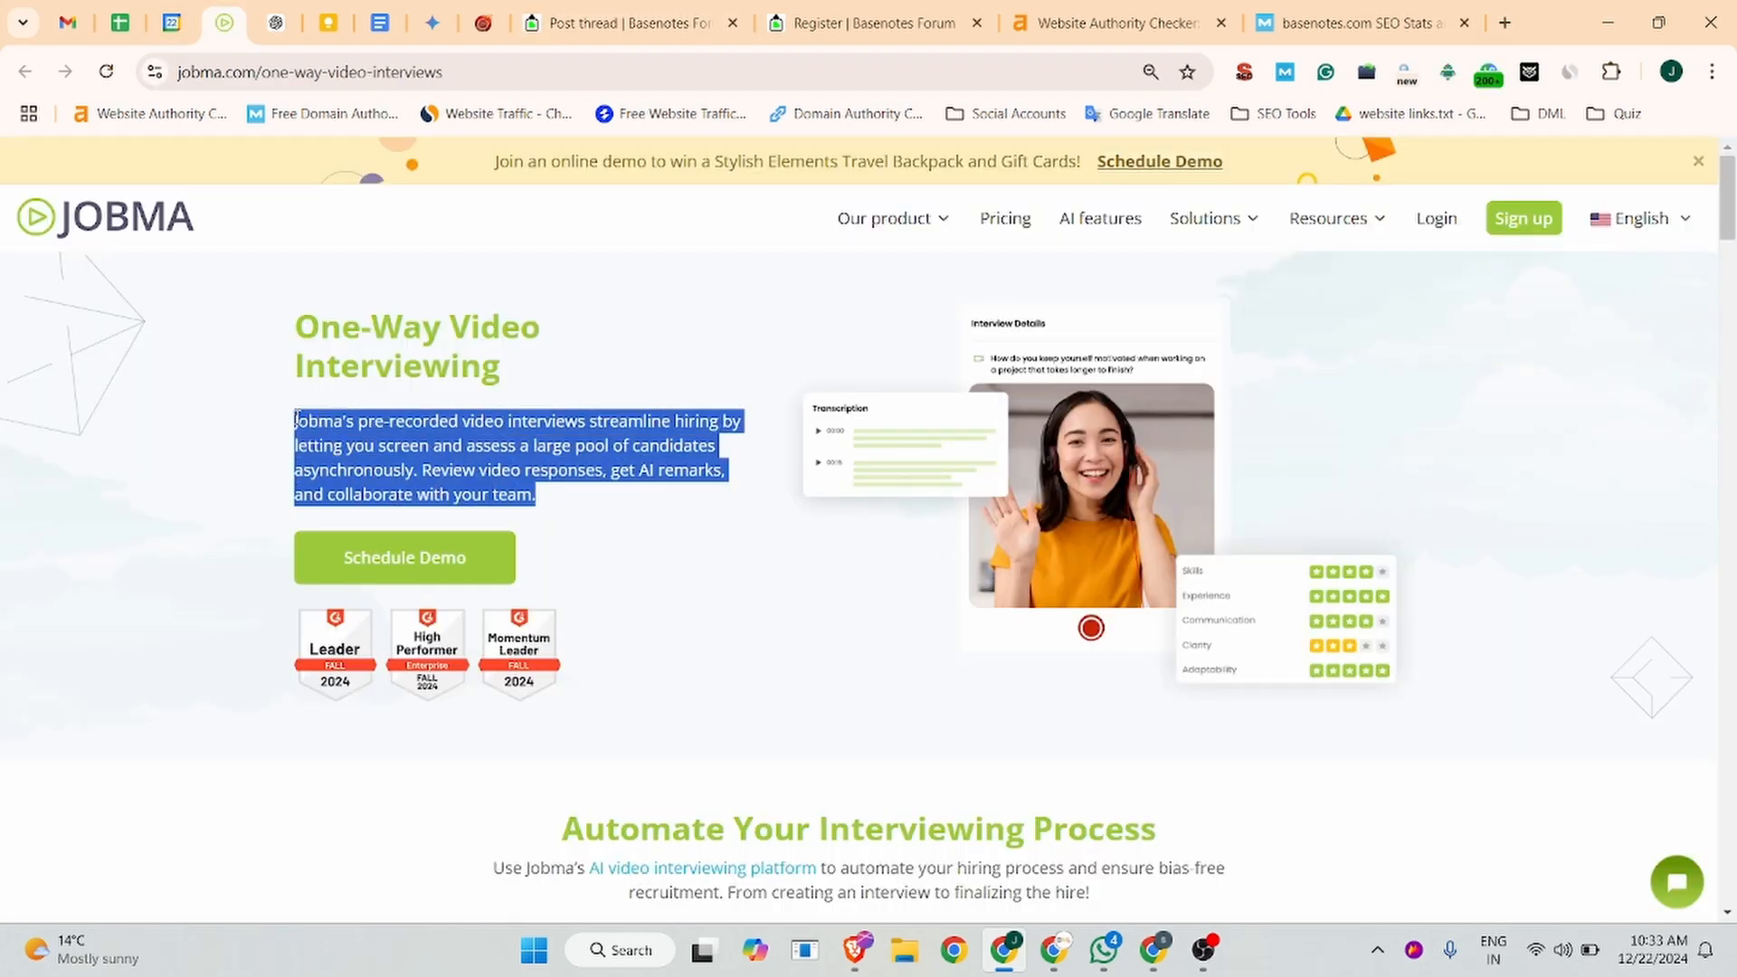
pyautogui.click(630, 23)
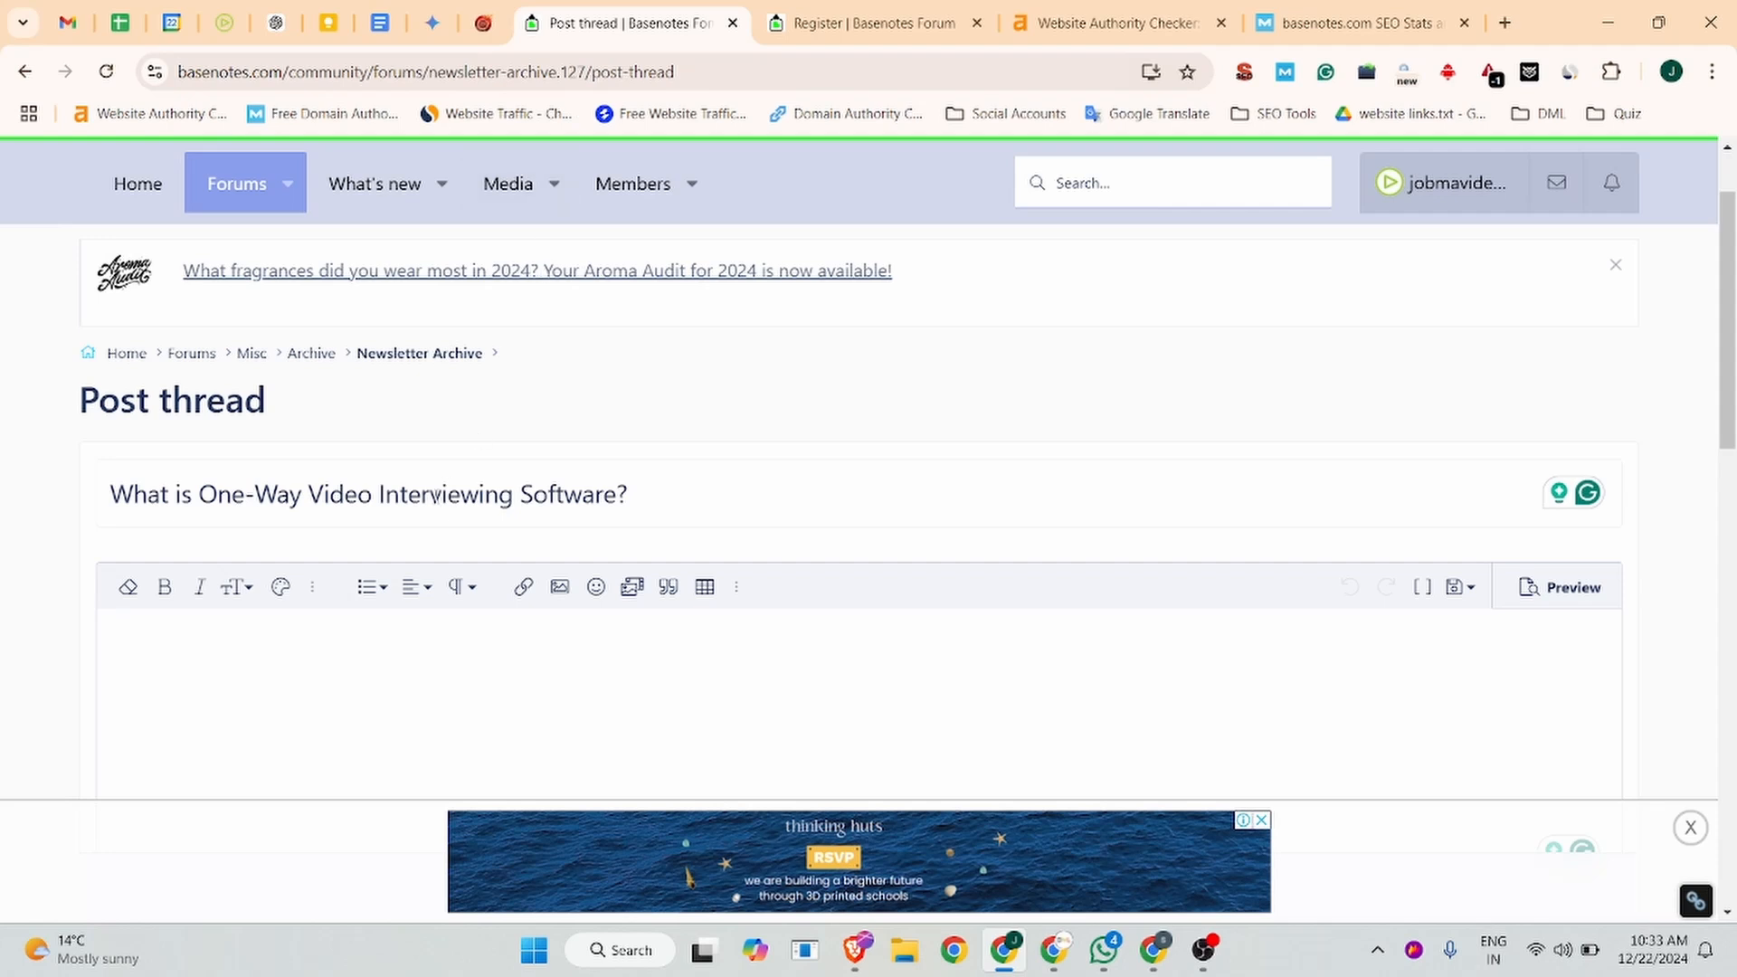
# Step: Copy the thread title and ask it as a question in a new ChatGPT chat
pyautogui.tripleClick(392, 500)
pyautogui.hotkey('ctrl', 'c')
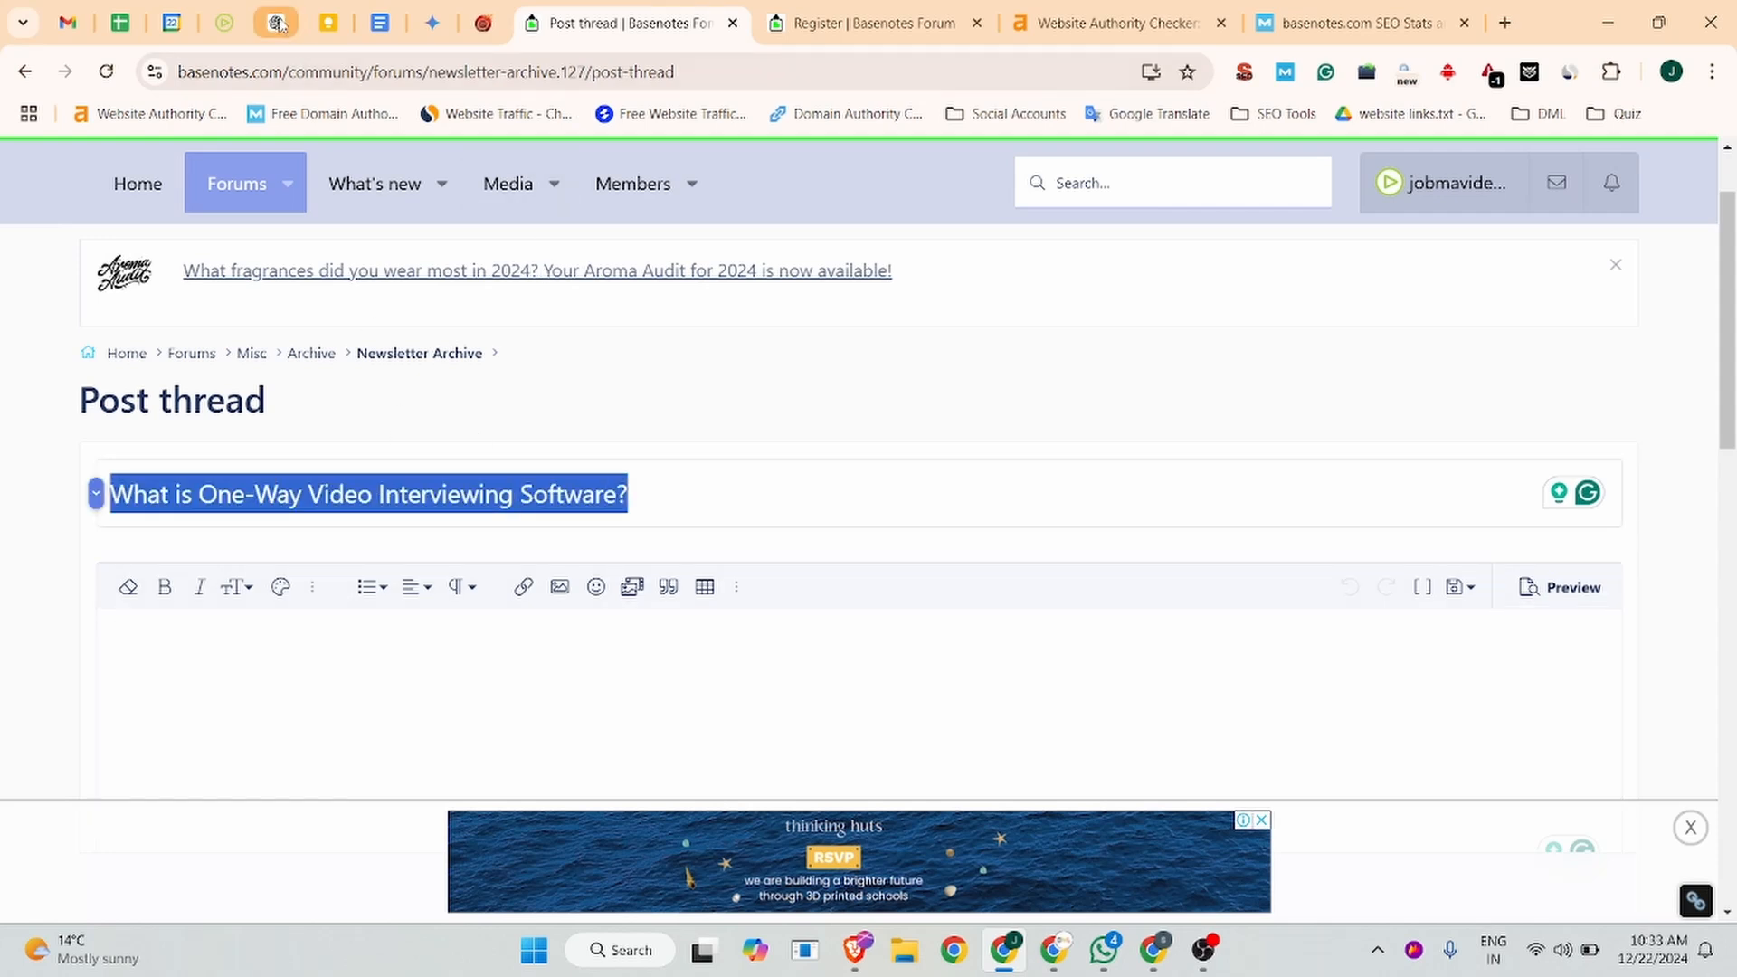
pyautogui.click(277, 23)
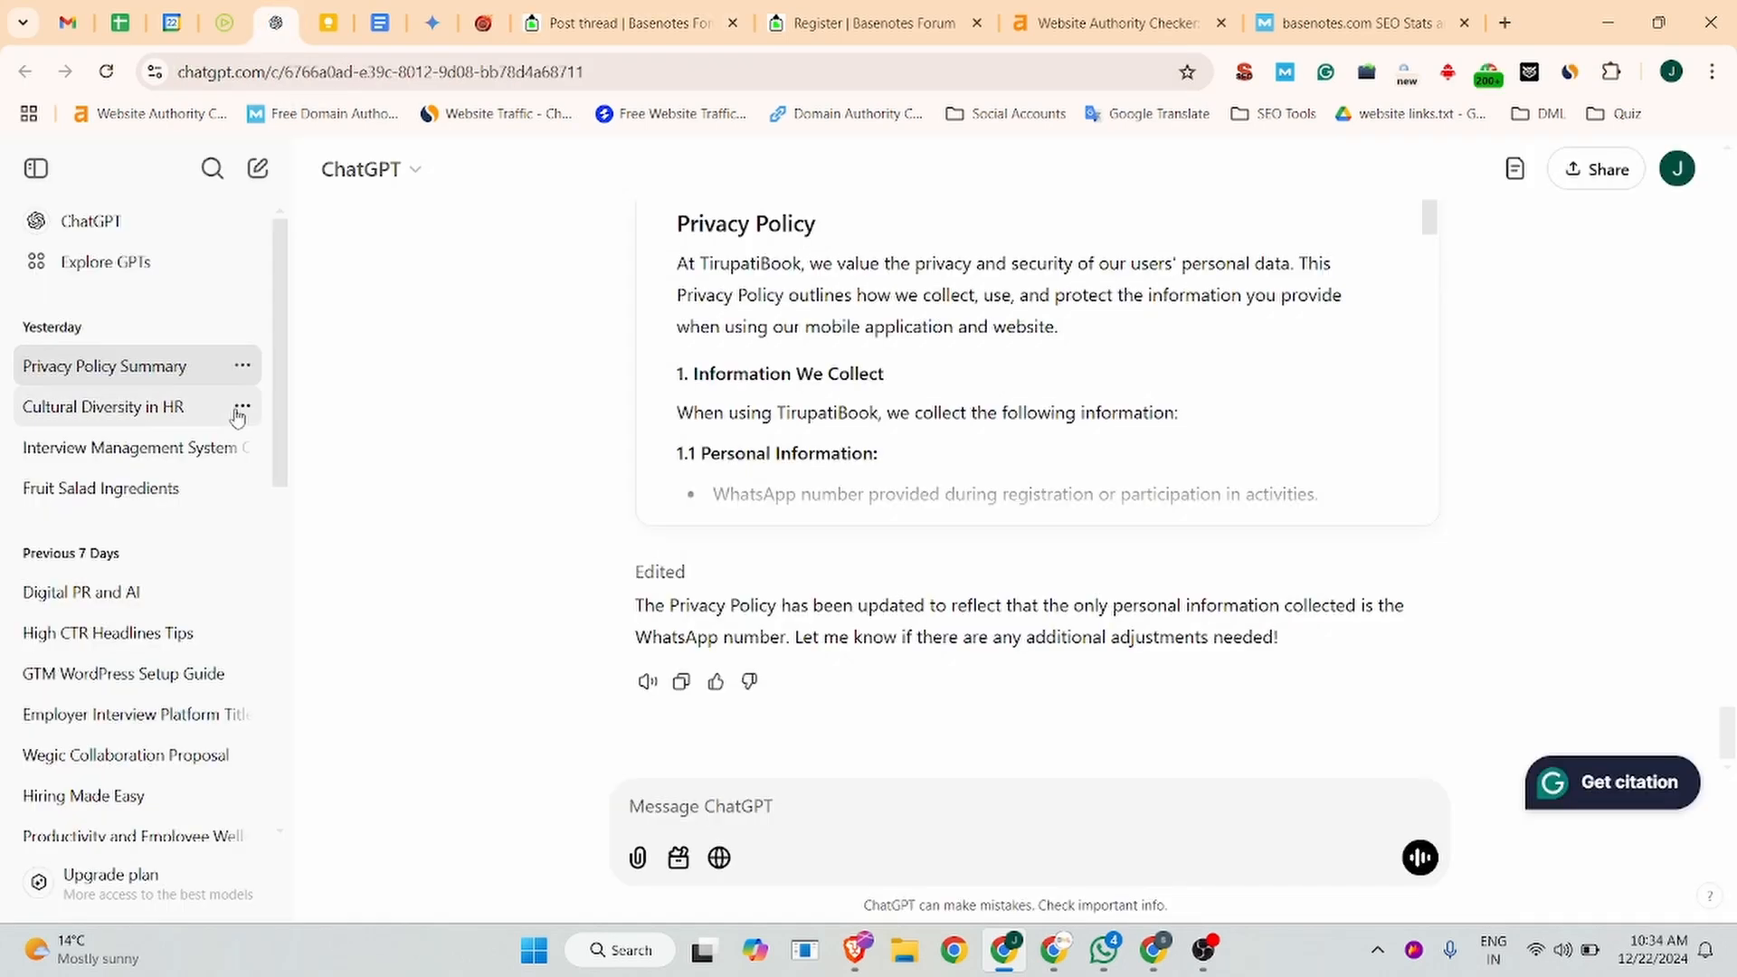
pyautogui.click(258, 170)
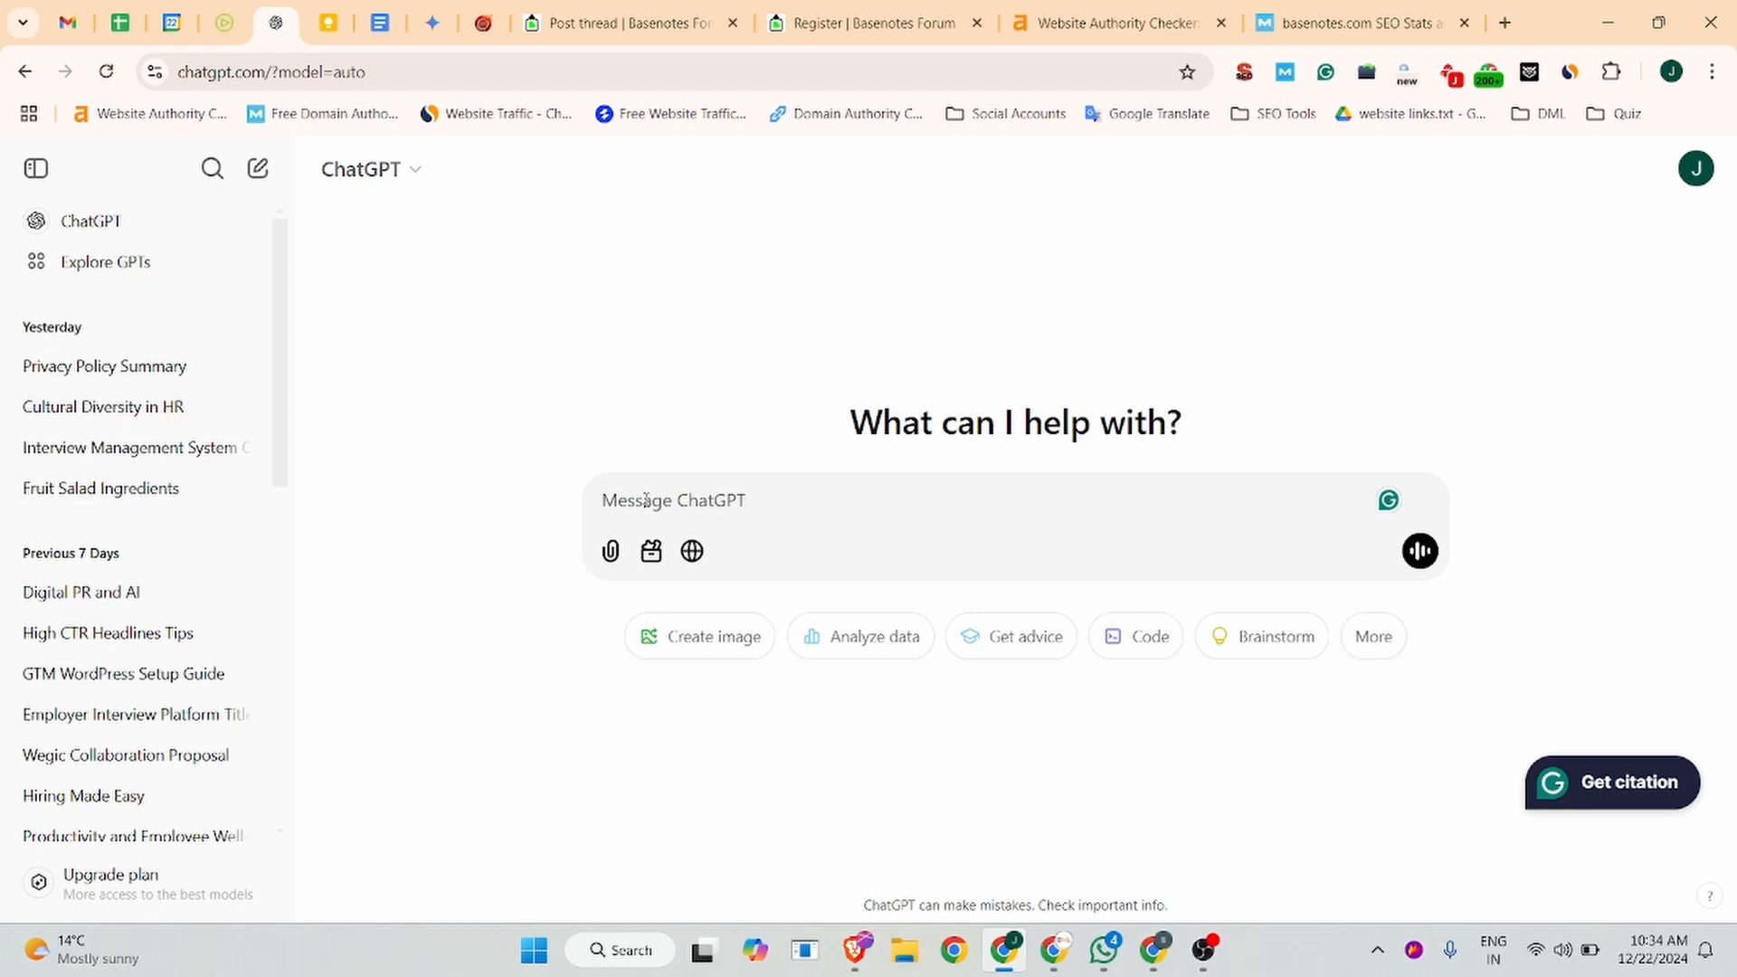
pyautogui.hotkey('ctrl', 'v')
pyautogui.press('Return')
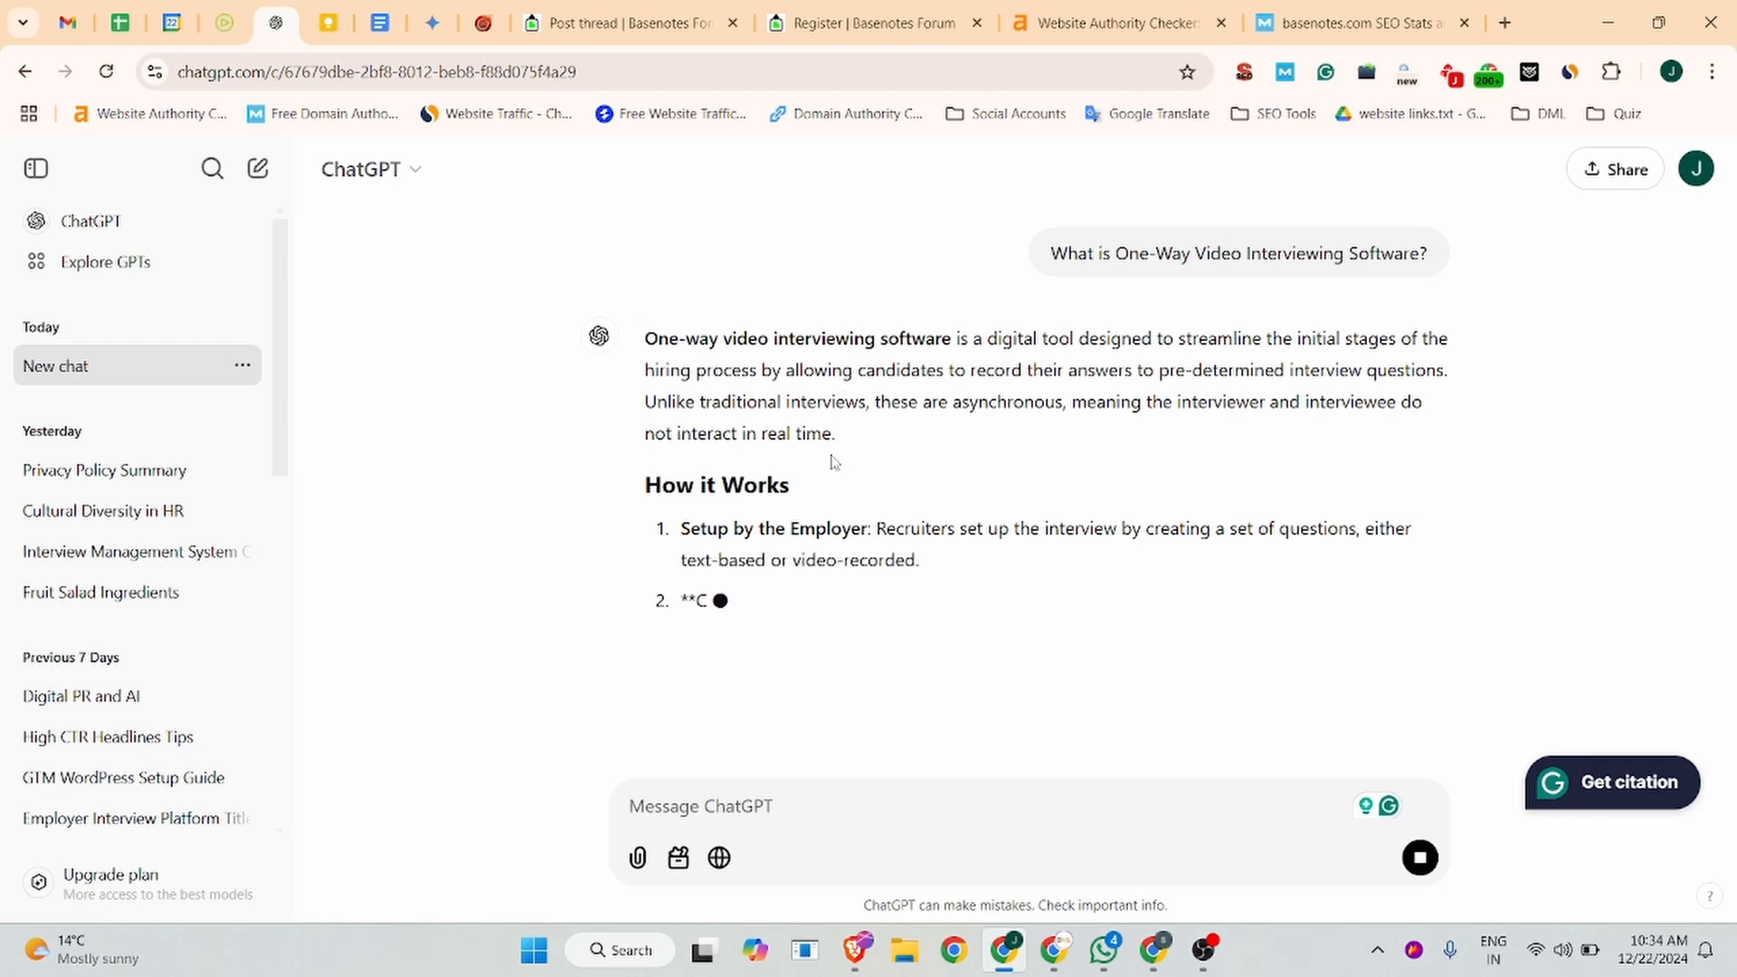
# Step: Copy the opening paragraph of ChatGPT's answer into the Basenotes thread body
pyautogui.moveTo(841, 445); pyautogui.dragTo(638, 336)
pyautogui.hotkey('ctrl', 'c')
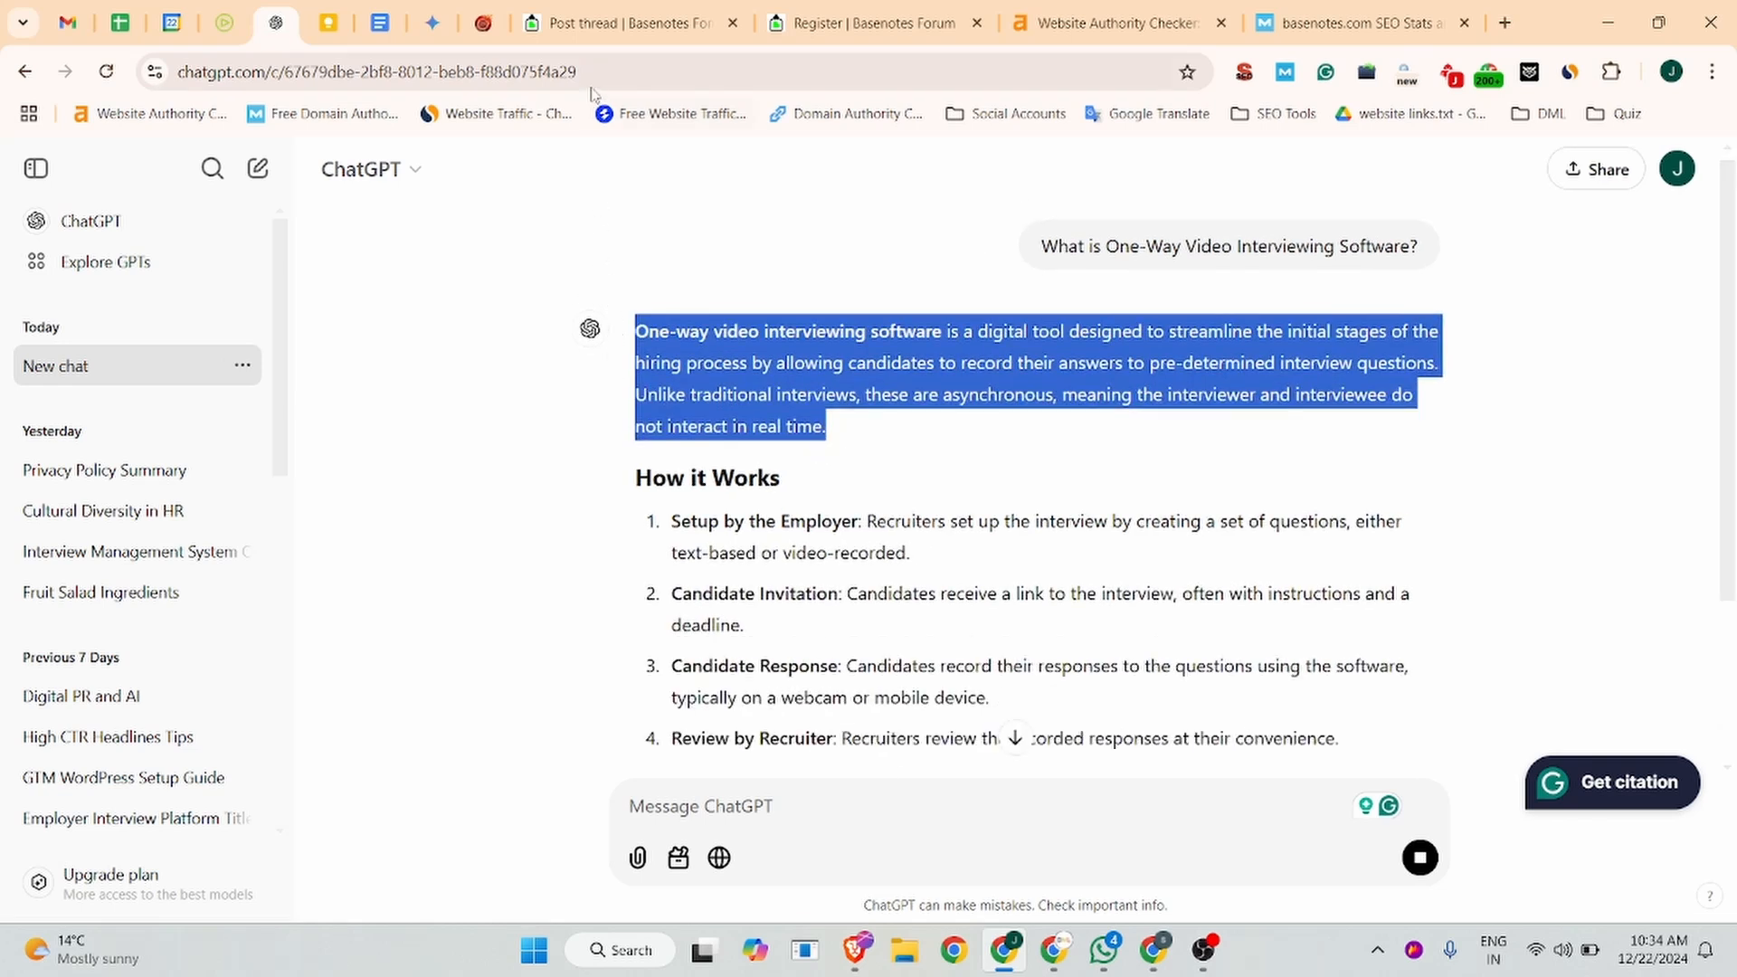
pyautogui.click(586, 11)
pyautogui.click(234, 635)
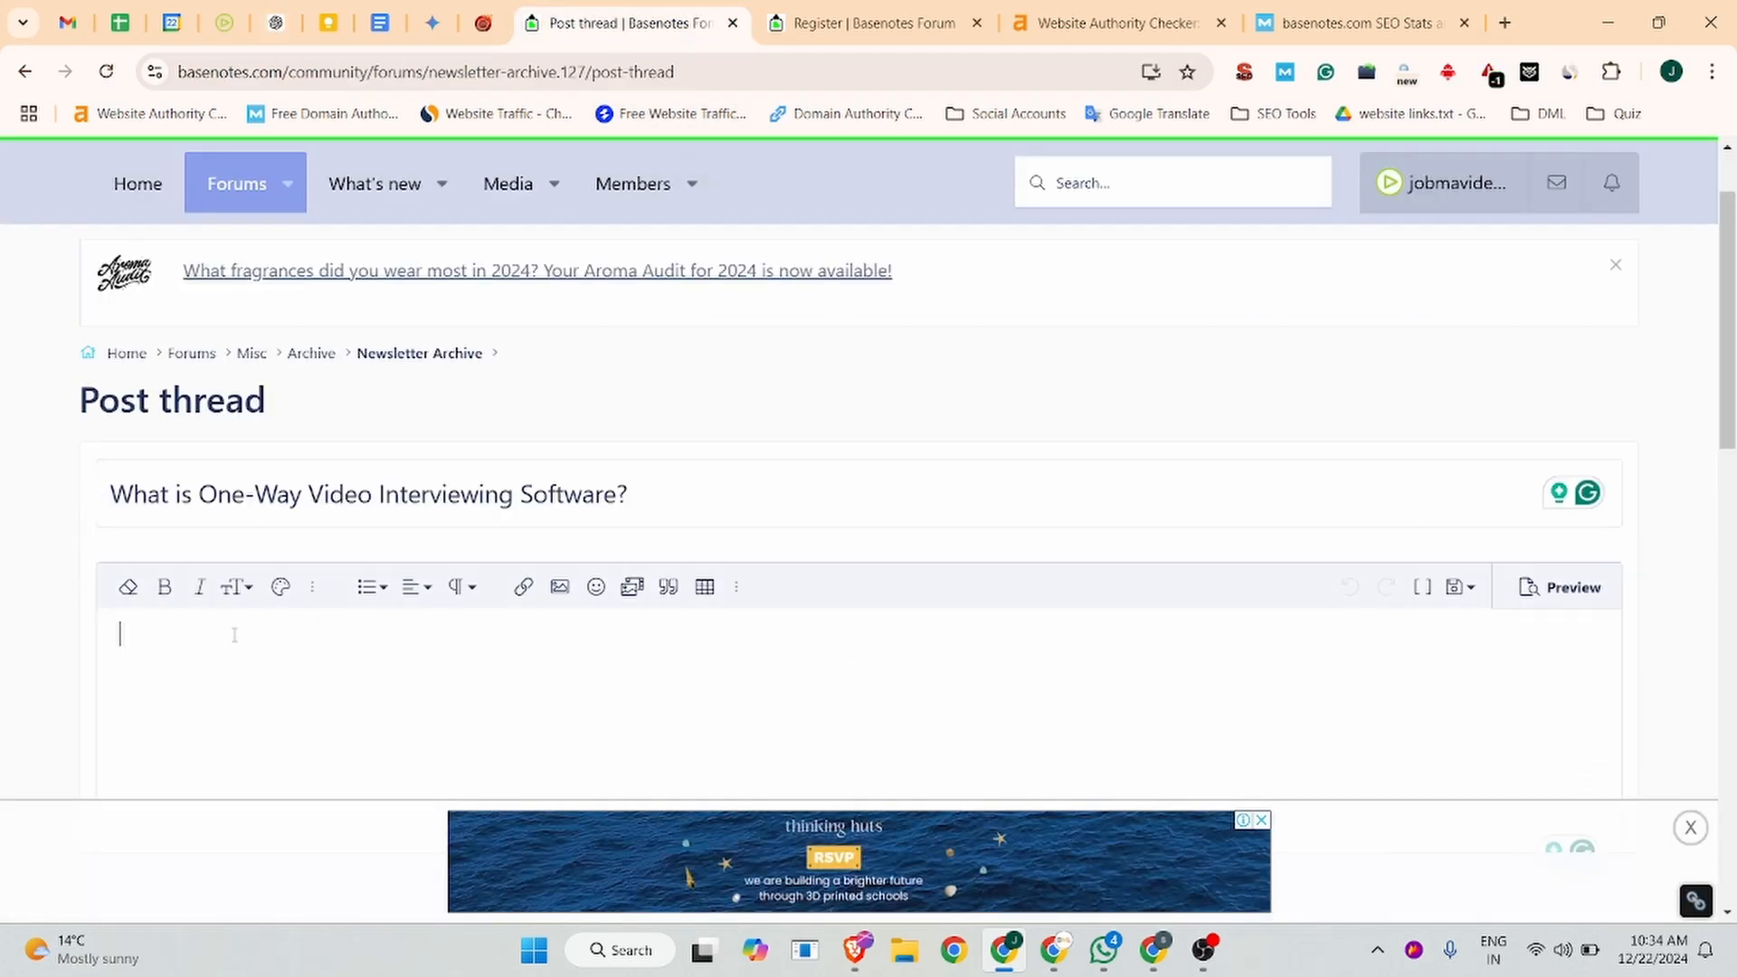
pyautogui.hotkey('ctrl', 'v')
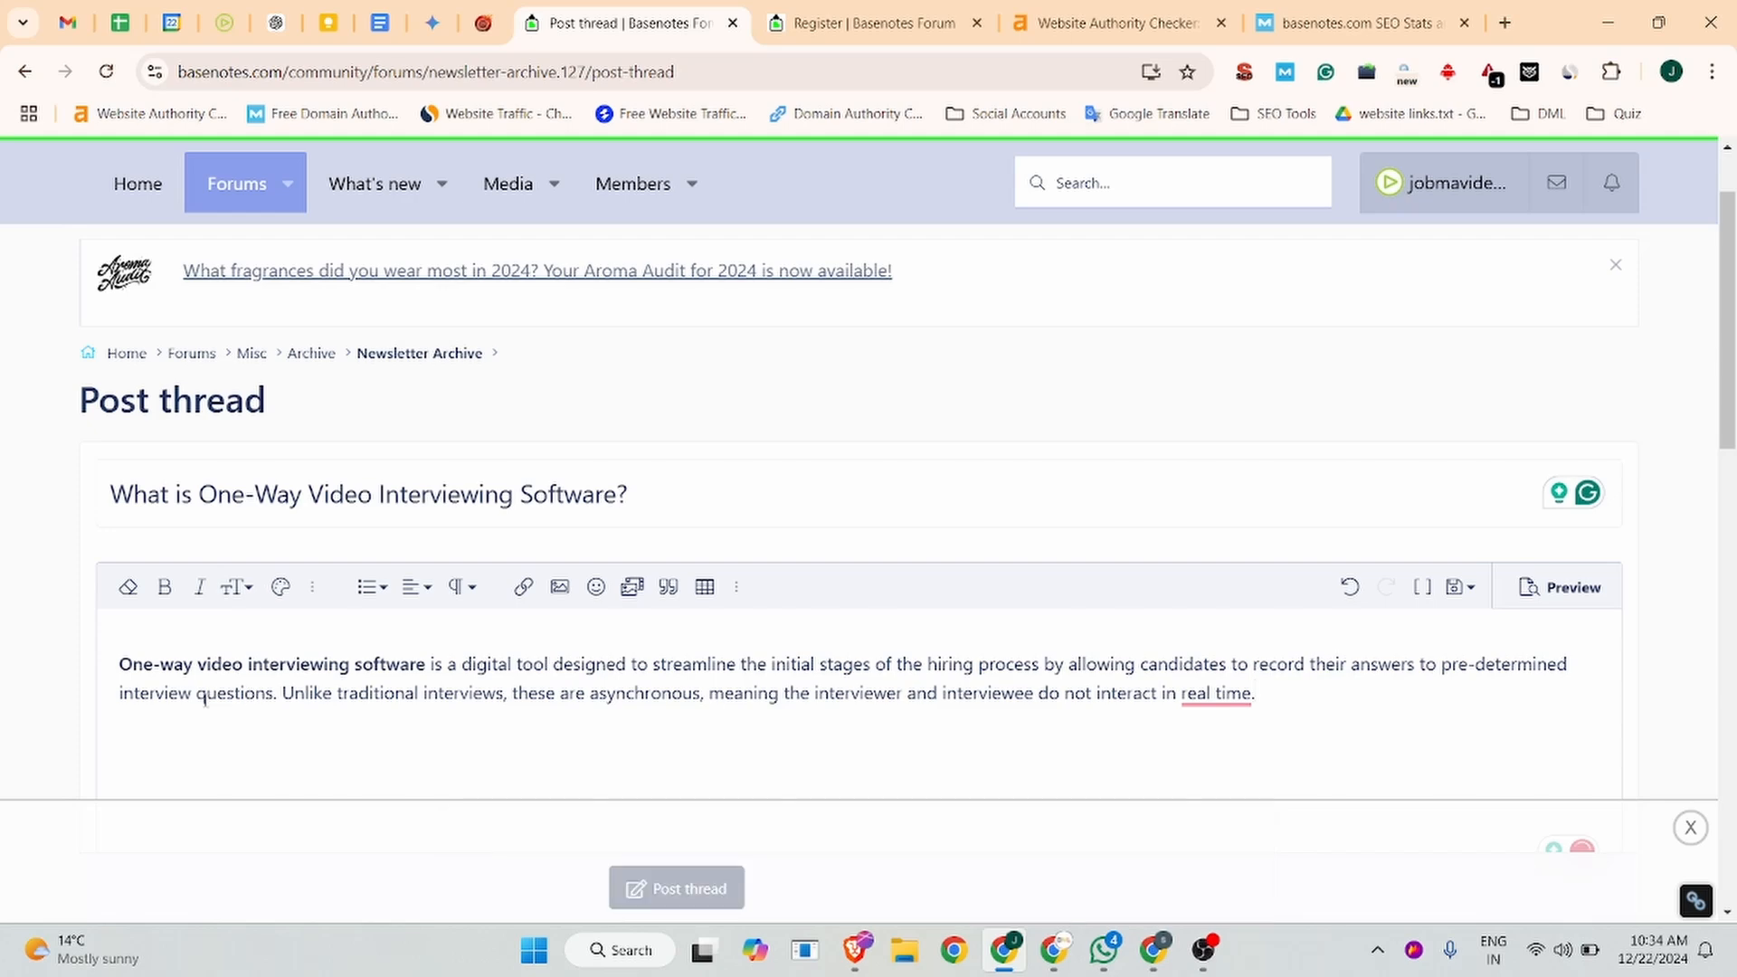
# Step: Ask ChatGPT in the same chat to "keep short and add jobma in this"
pyautogui.click(276, 22)
pyautogui.scroll(-5, 613, 566)
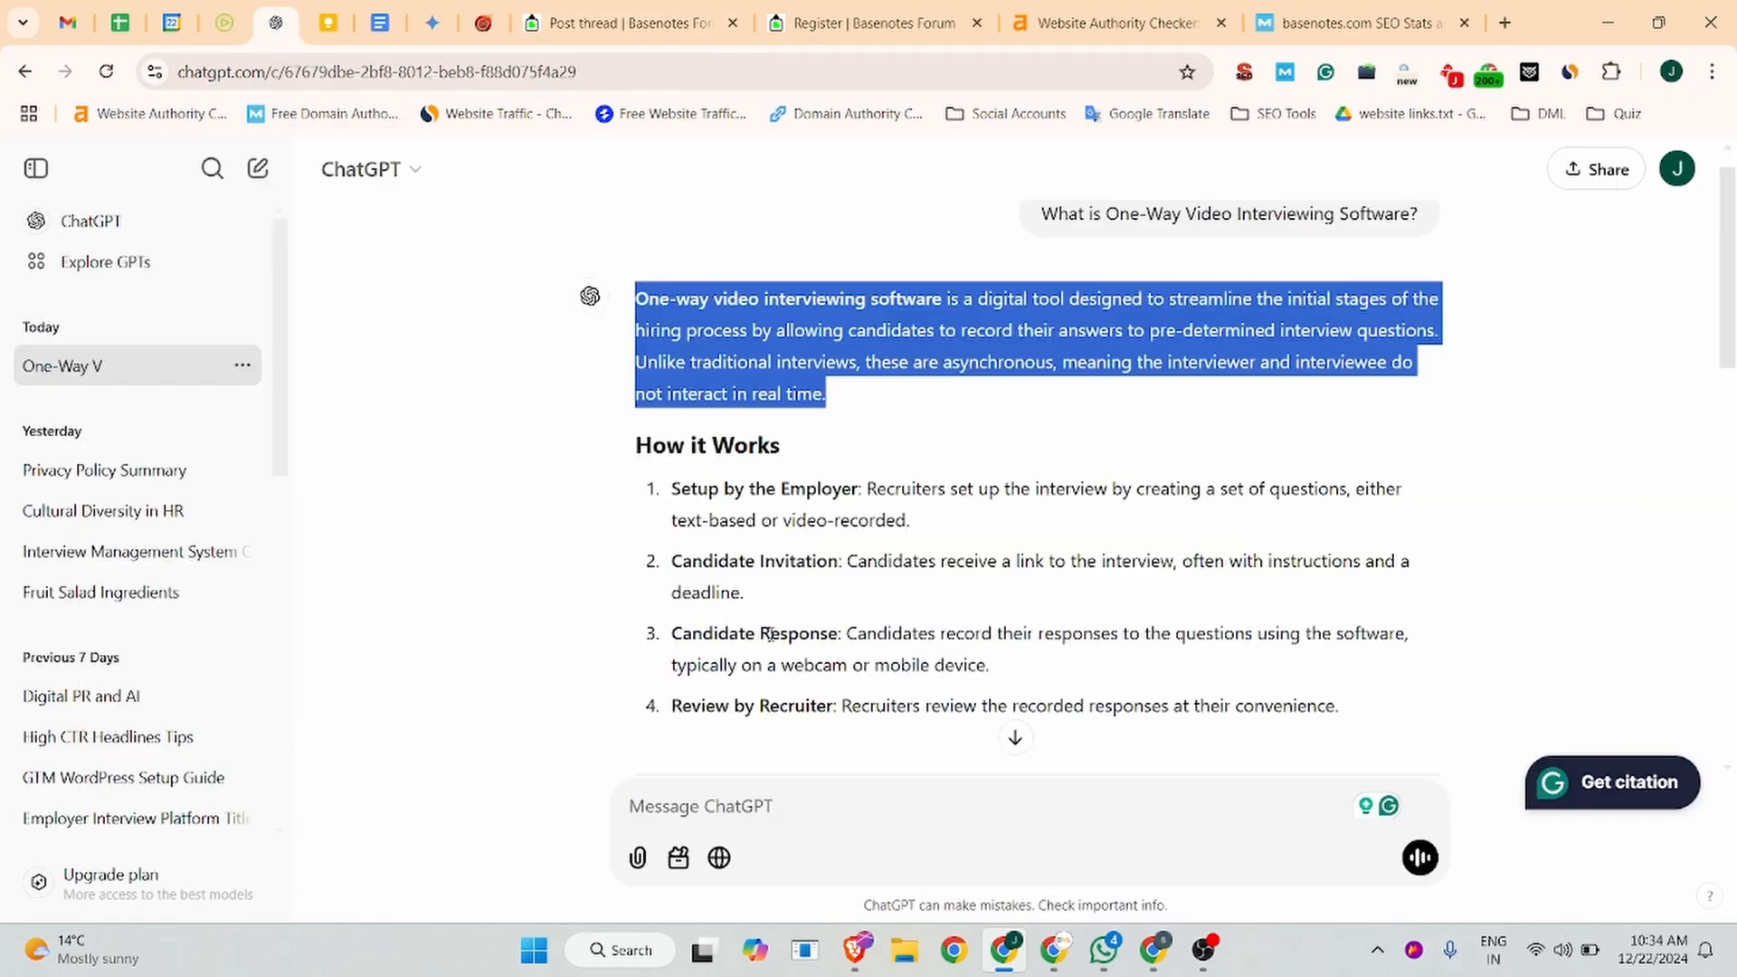
pyautogui.scroll(-5, 999, 740)
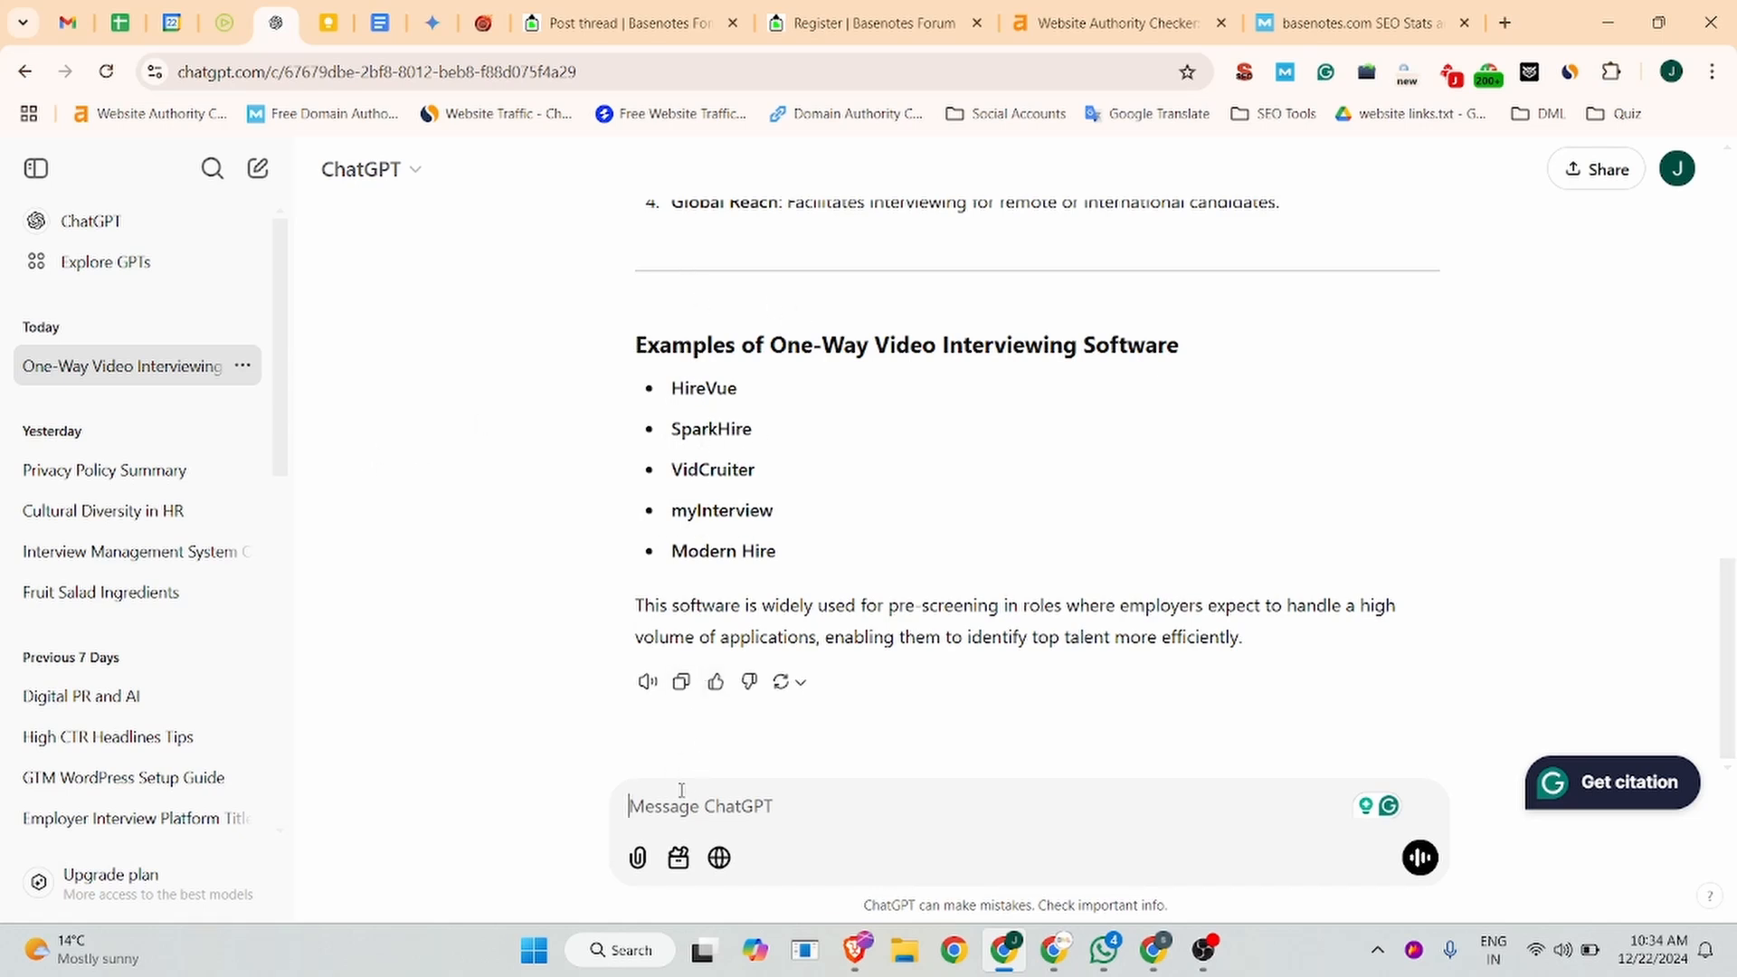
pyautogui.write('keep short and add jobma')
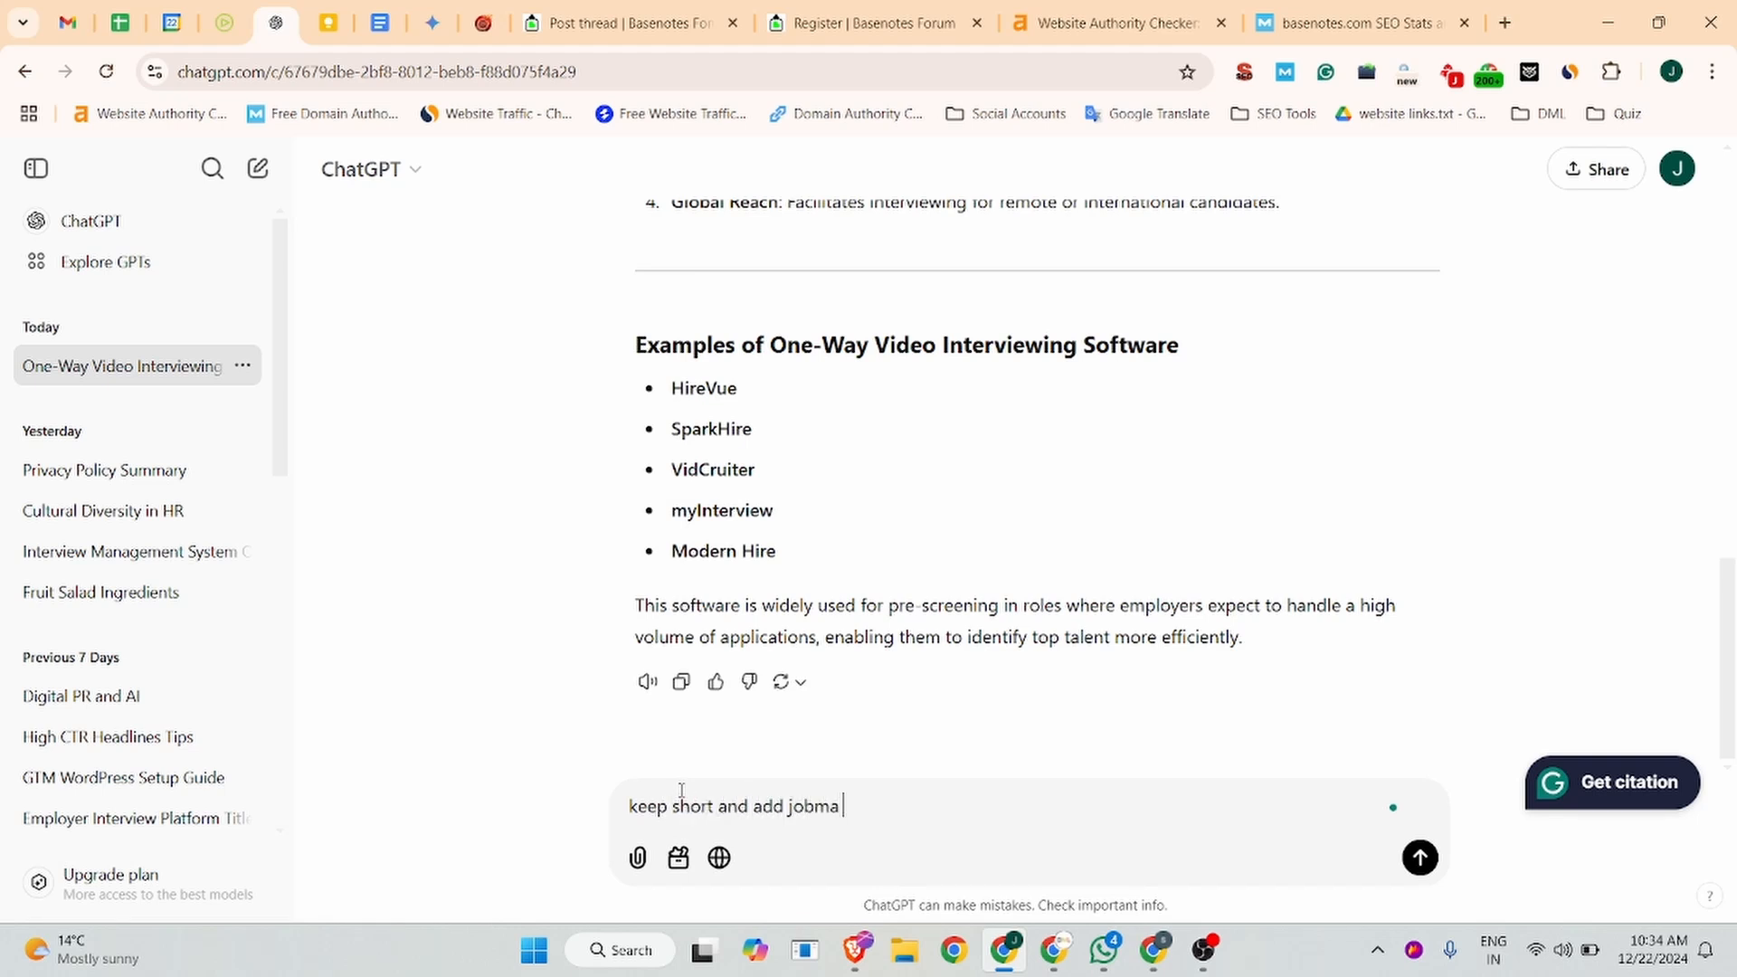
pyautogui.write('in this')
pyautogui.press('Return')
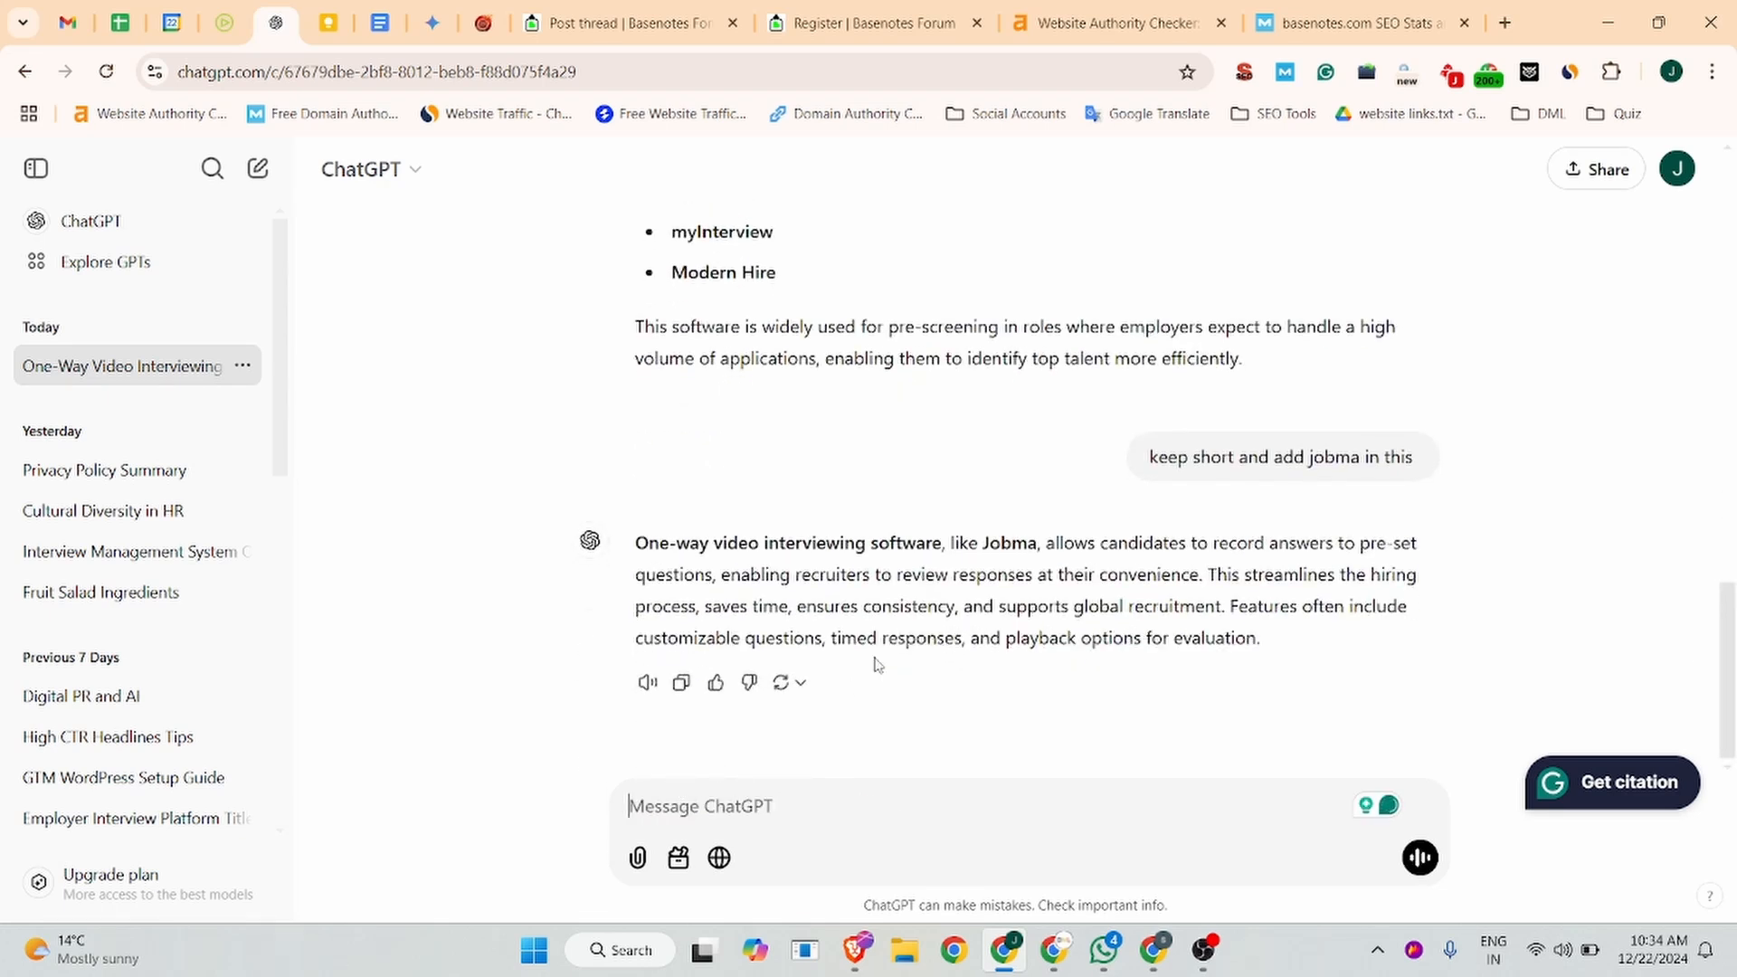
# Step: Replace the Basenotes thread body with ChatGPT's shortened paragraph mentioning Jobma and remove the extra blank line above it
pyautogui.moveTo(1275, 643); pyautogui.dragTo(616, 555)
pyautogui.hotkey('ctrl', 'c')
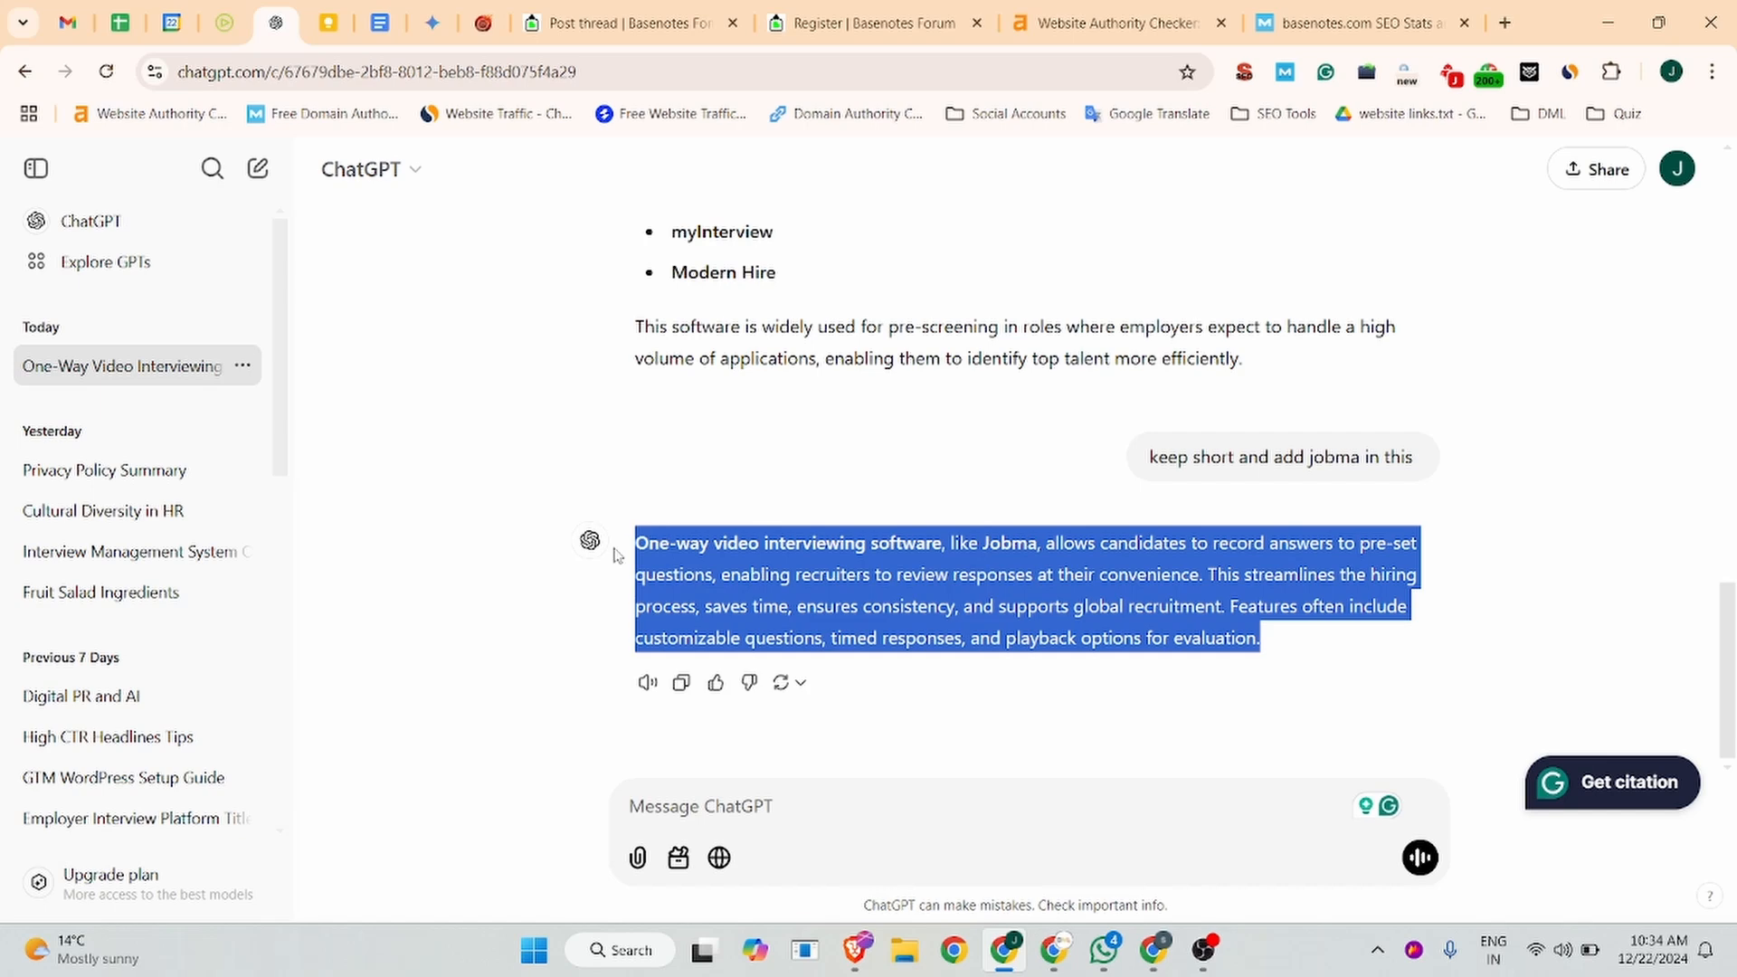
pyautogui.click(625, 23)
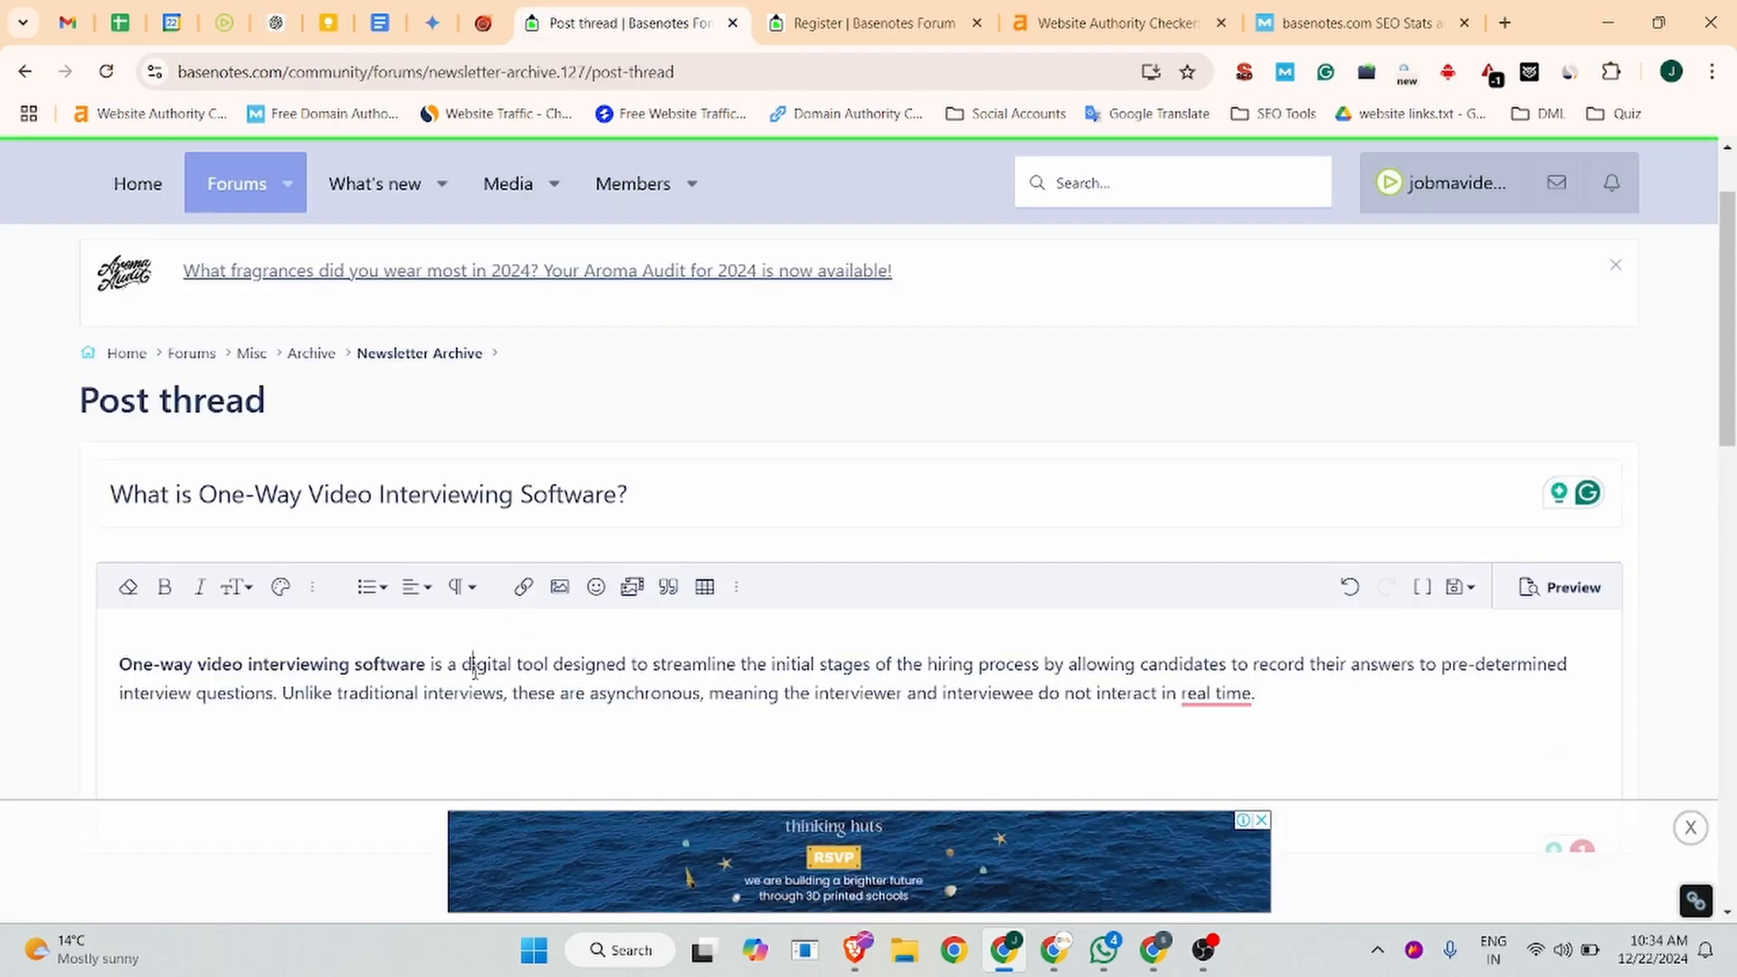
pyautogui.hotkey('ctrl', 'a')
pyautogui.hotkey('ctrl', 'v')
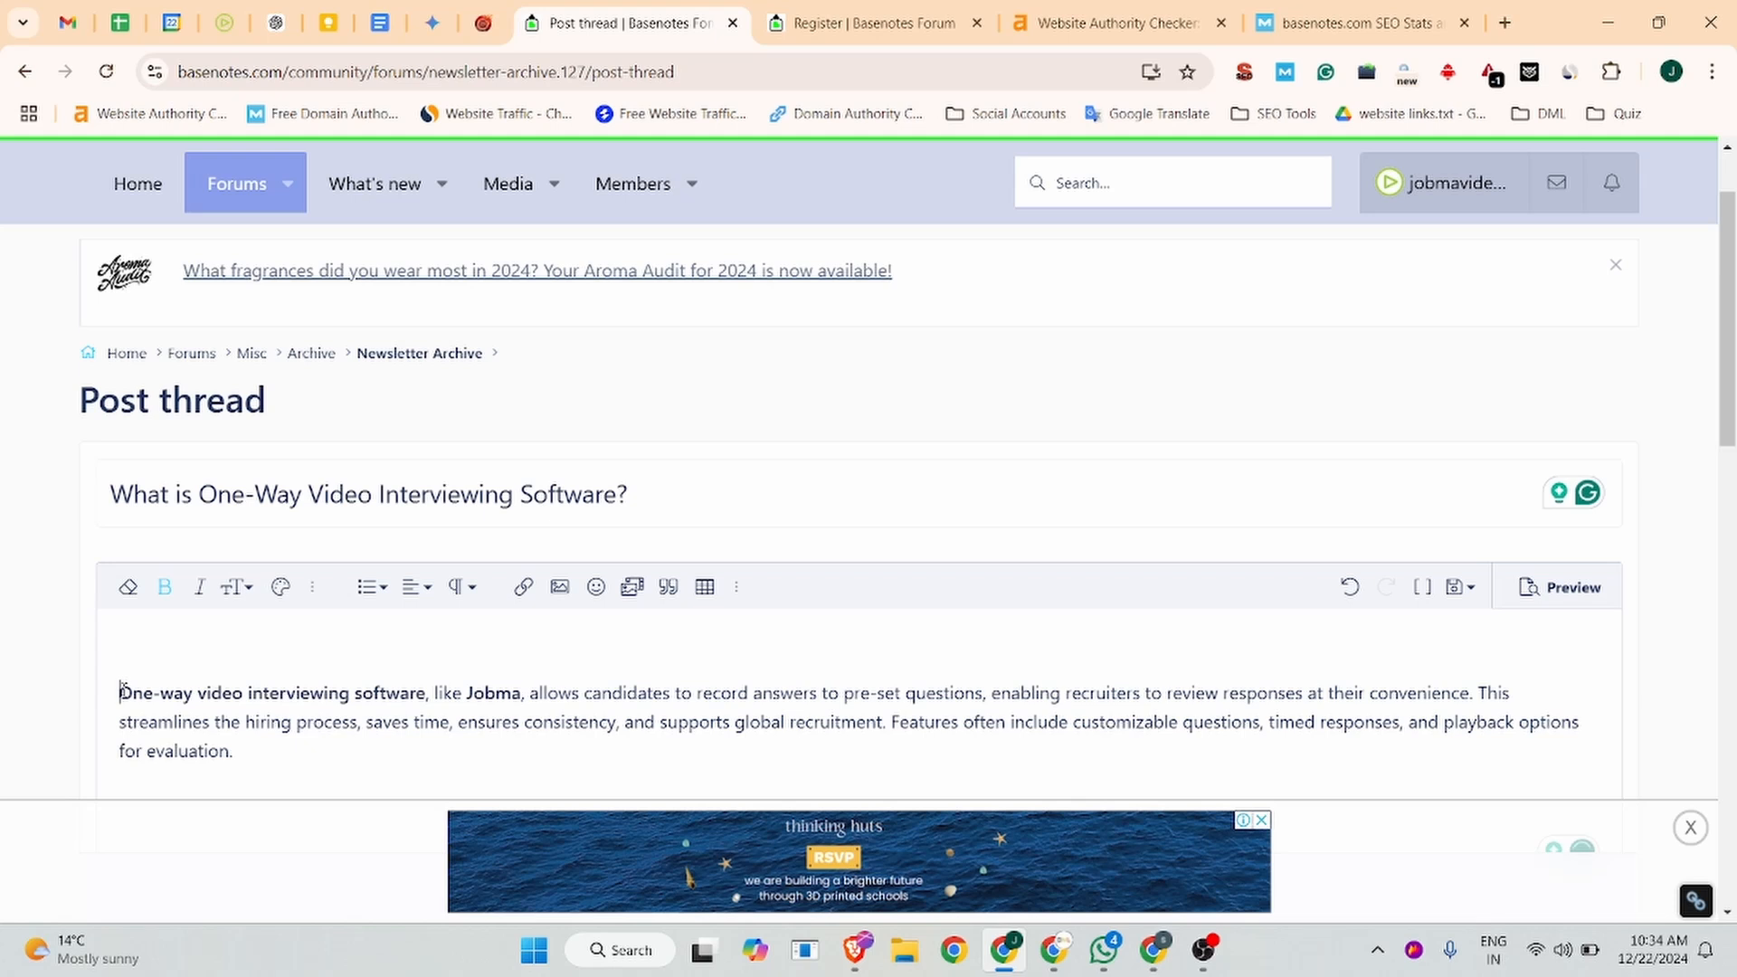
pyautogui.press('BackSpace')
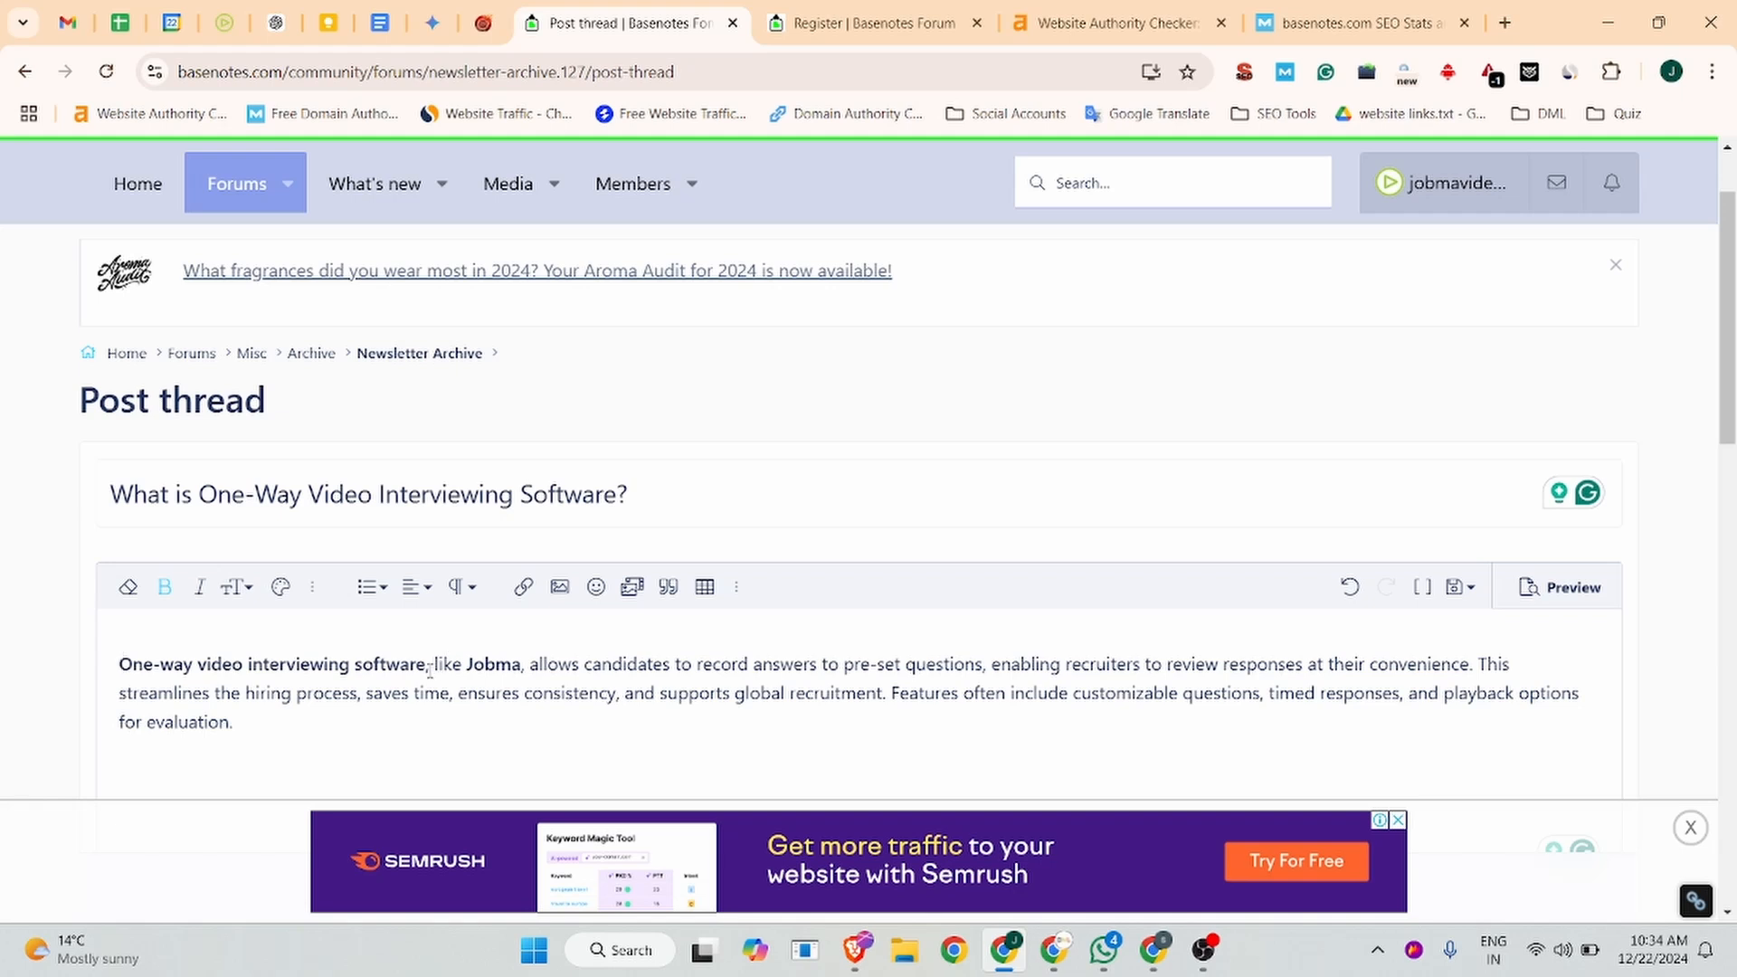
# Step: Link the phrase "One-way video interviewing software" in the thread body to the jobma.com/one-way-video-interviews page
pyautogui.moveTo(425, 666); pyautogui.dragTo(119, 666)
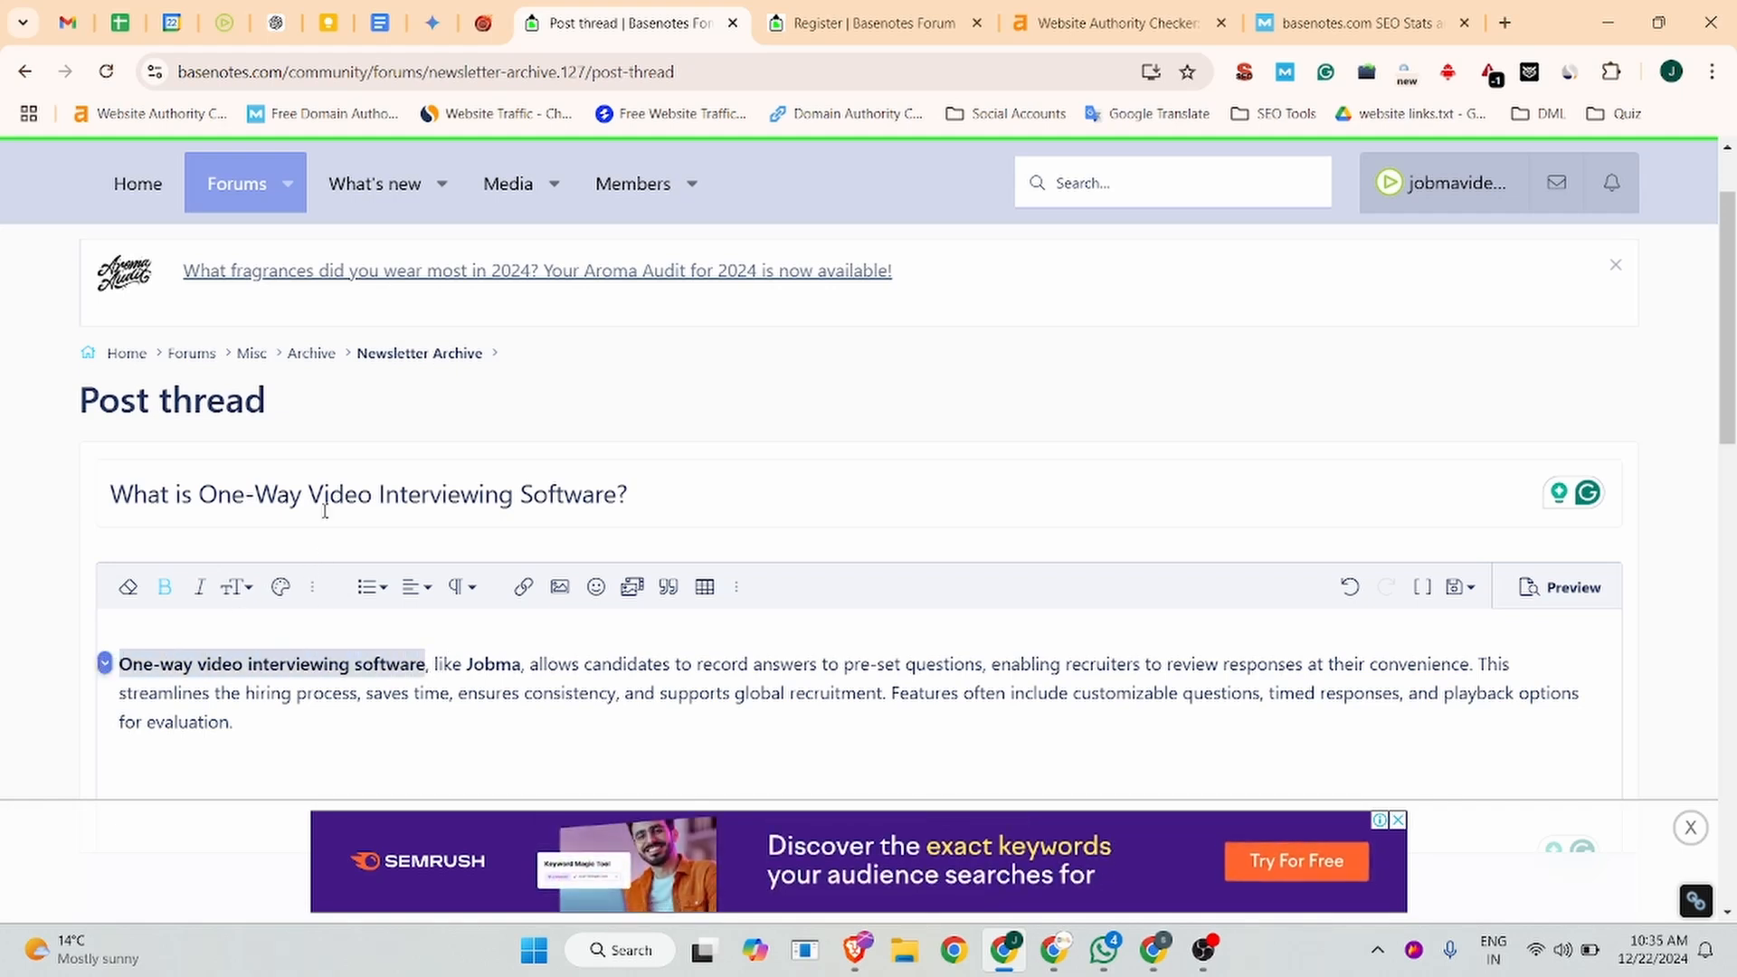
pyautogui.click(225, 23)
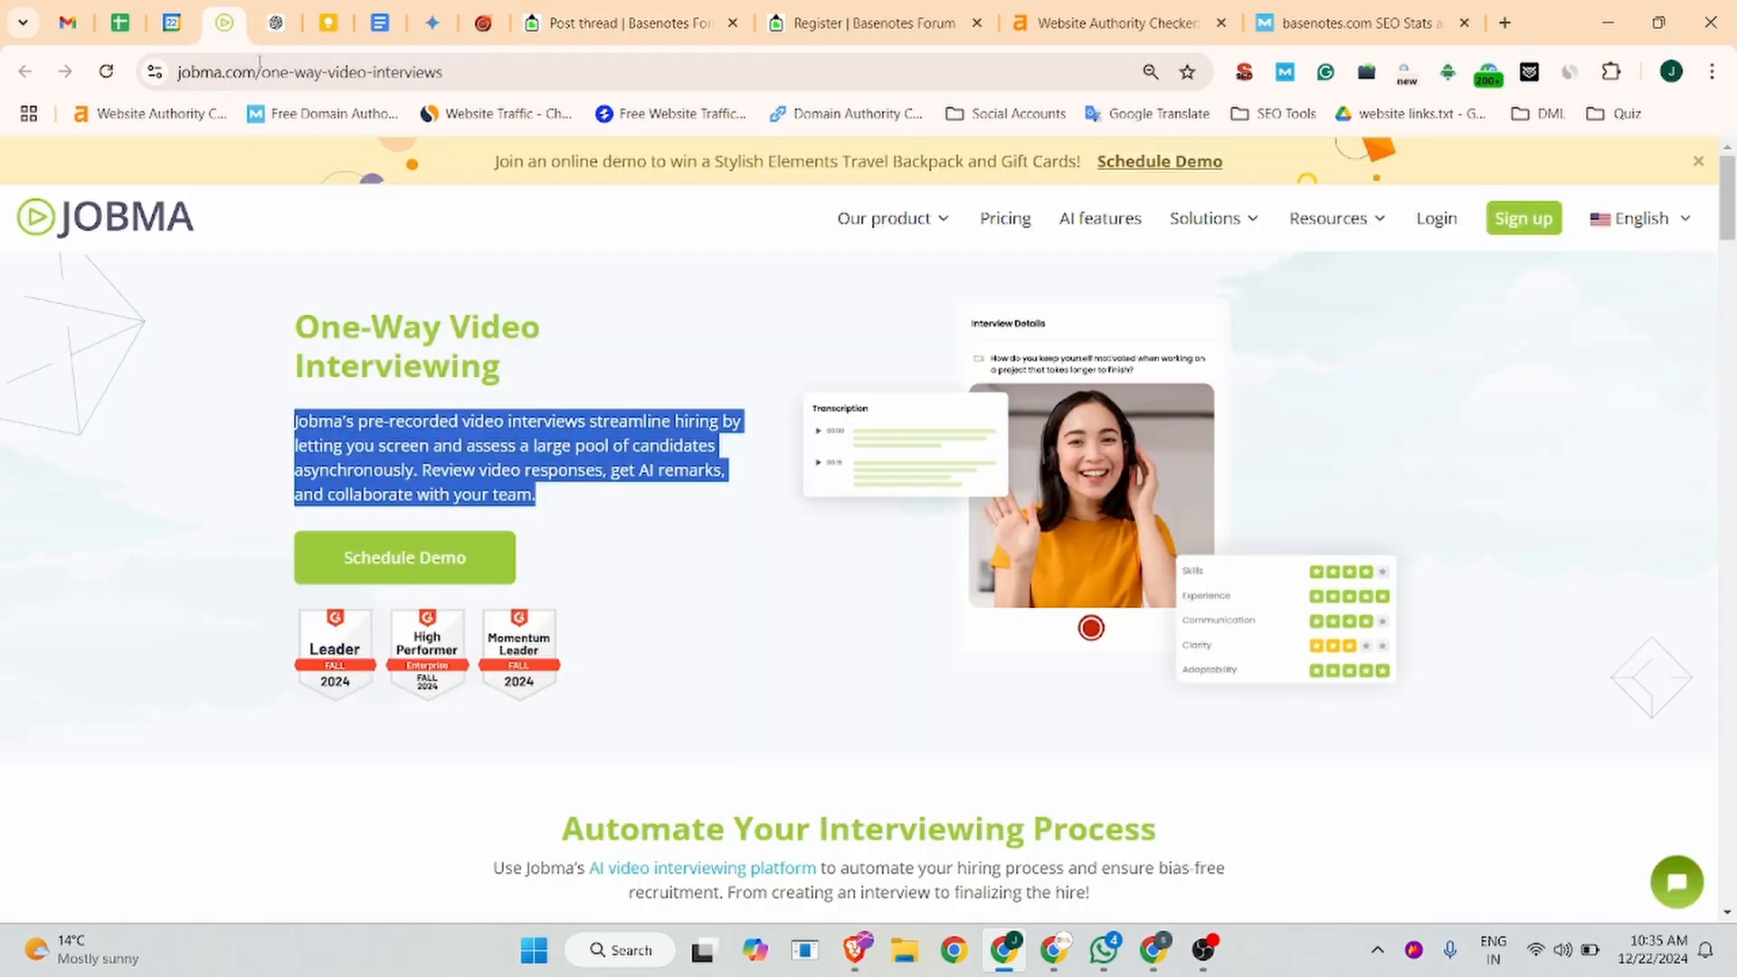
pyautogui.click(425, 72)
pyautogui.hotkey('ctrl', 'c')
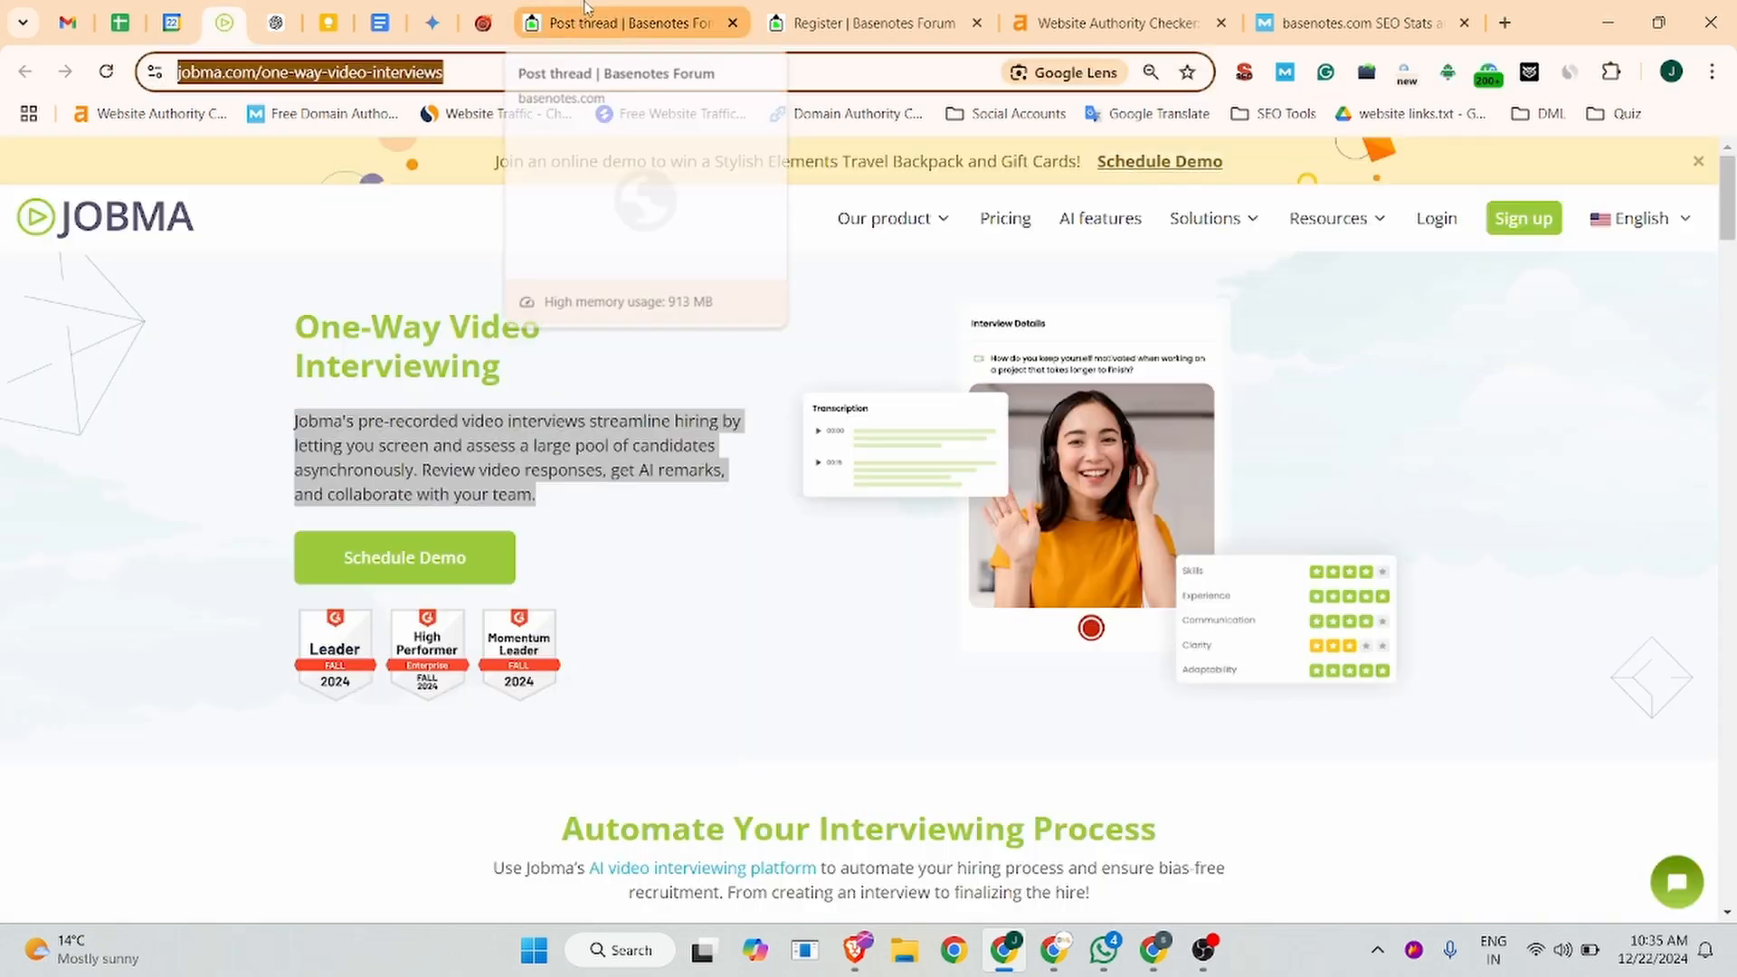
pyautogui.click(624, 23)
pyautogui.click(523, 587)
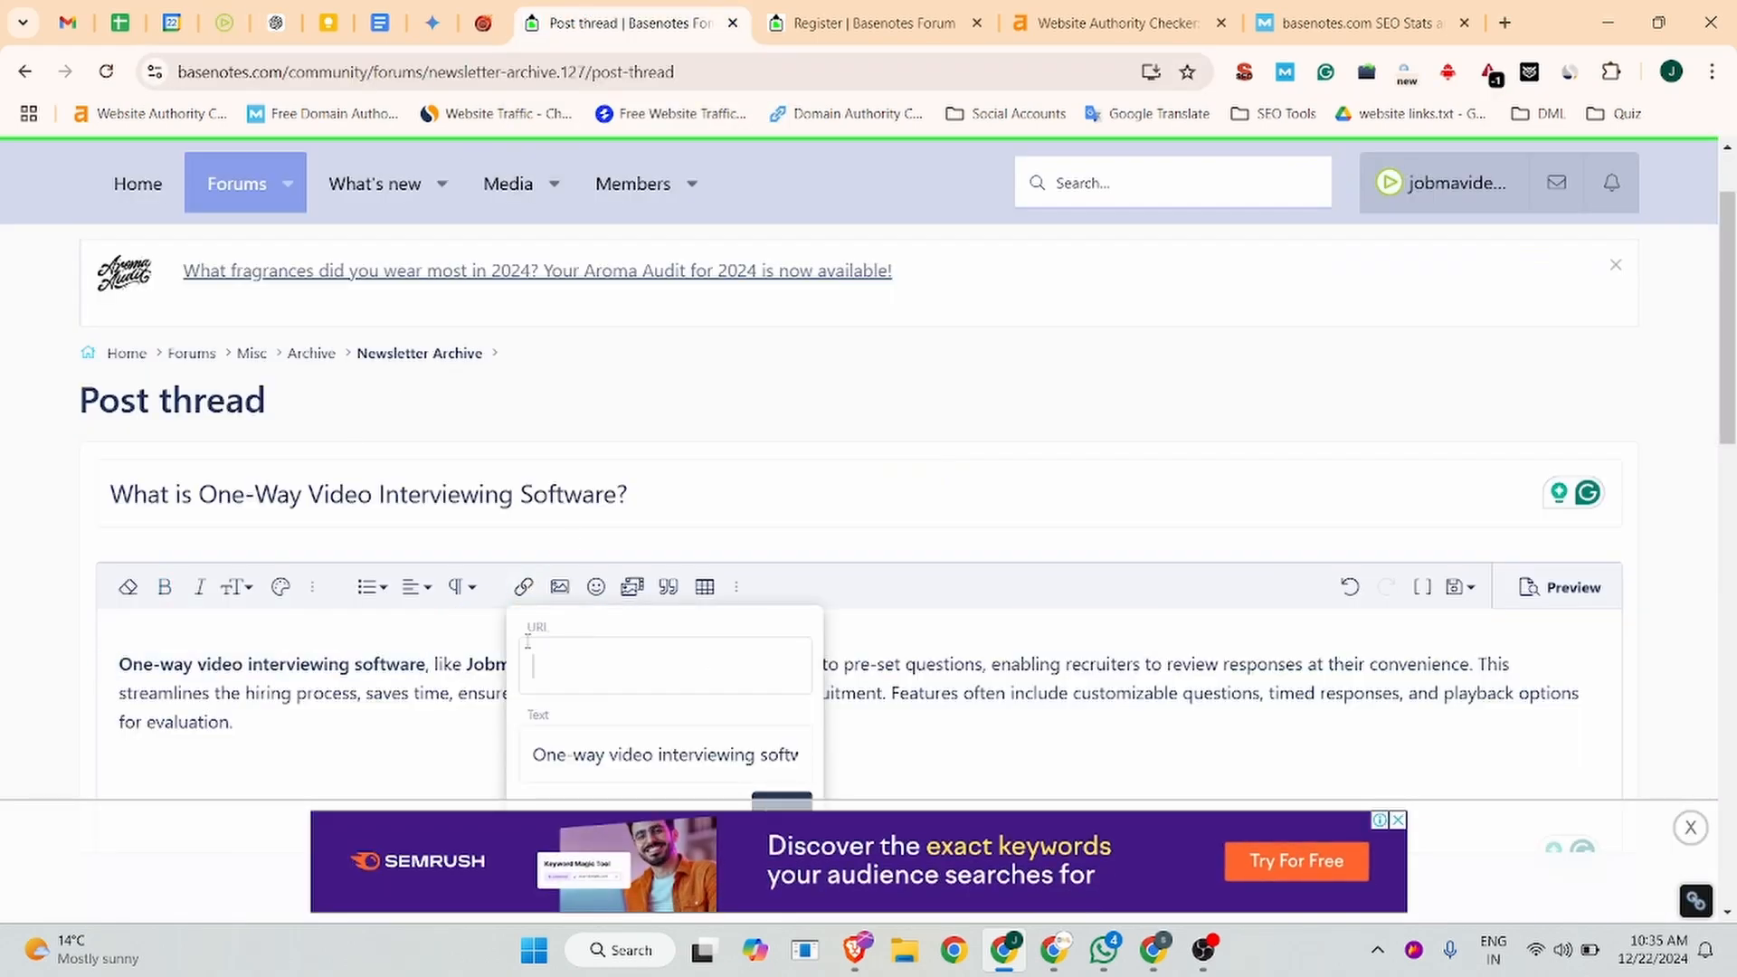
pyautogui.hotkey('ctrl', 'v')
pyautogui.scroll(-4, 688, 696)
pyautogui.click(782, 473)
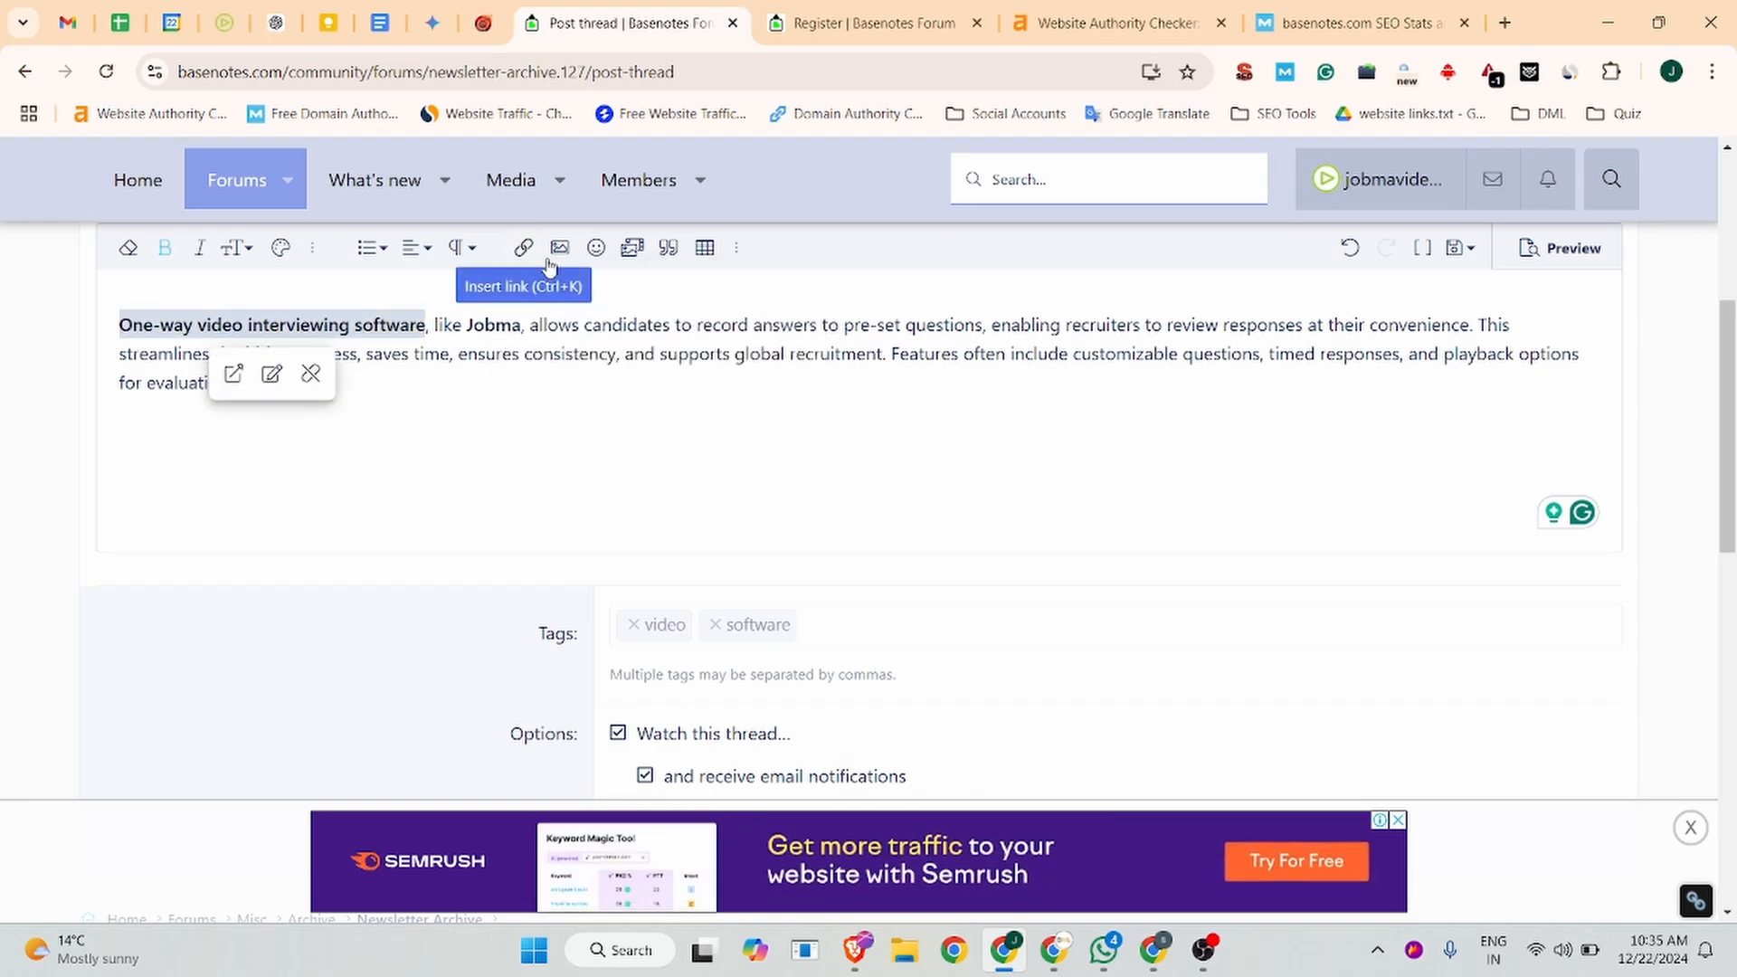
pyautogui.click(116, 409)
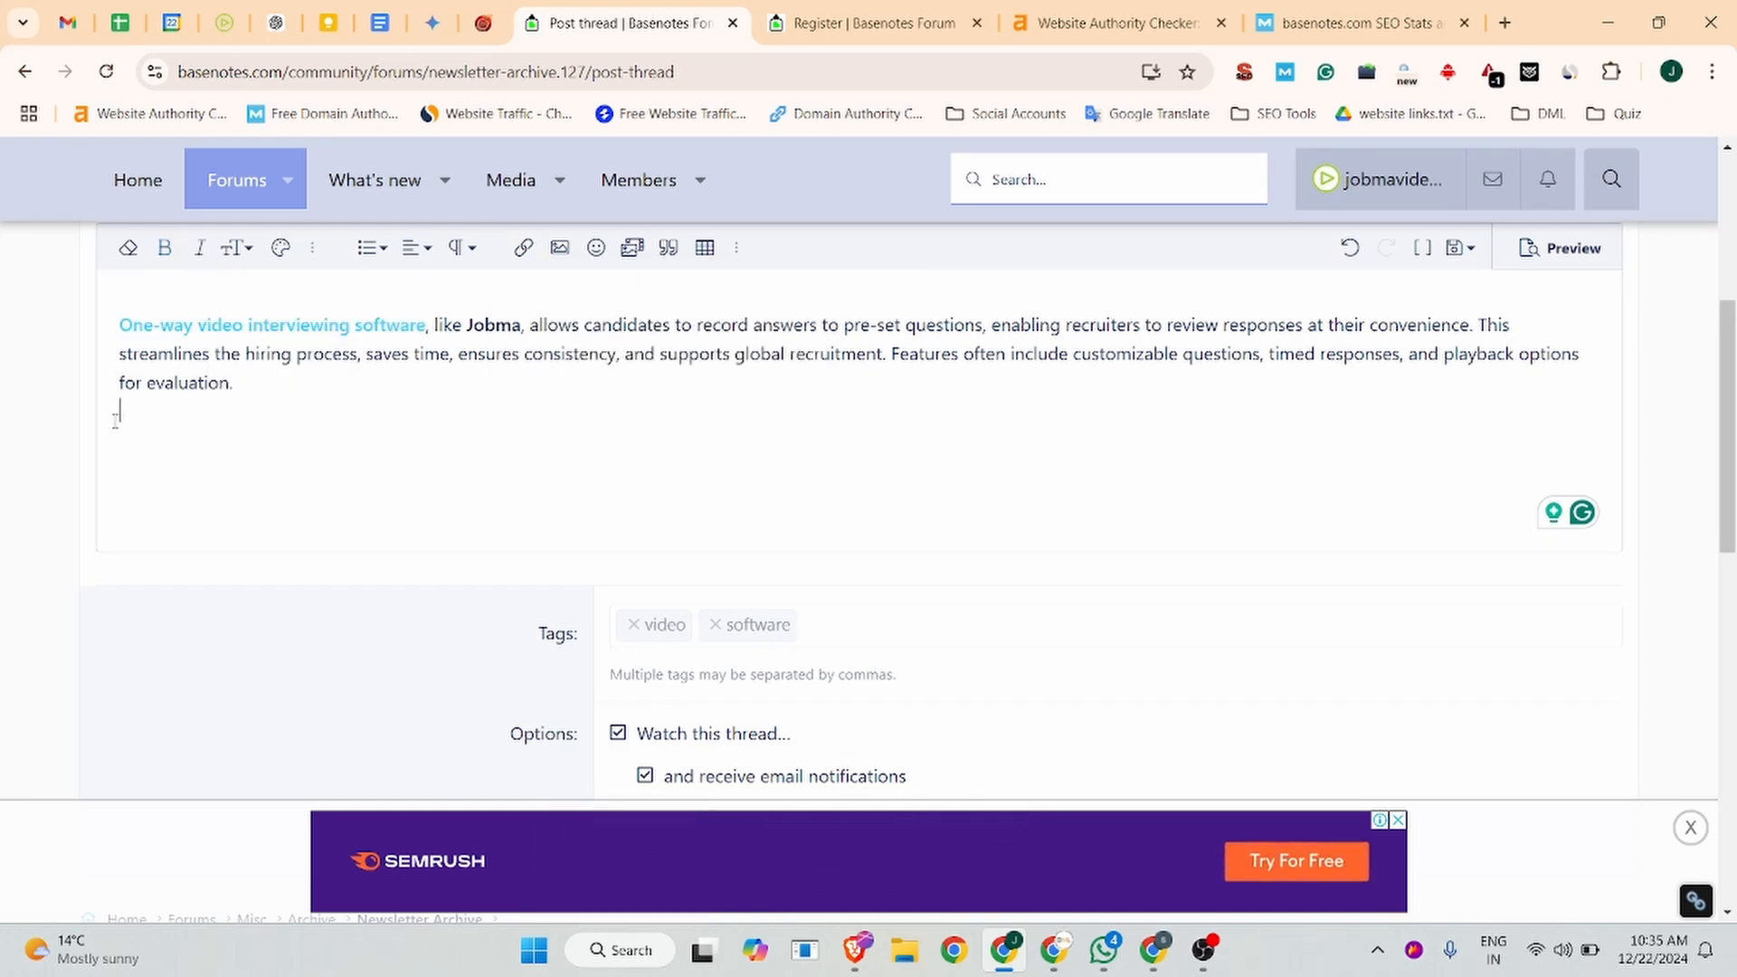
# Step: Enter "interview software" as a further tag after video and software, and post the thread
pyautogui.scroll(-5, 987, 477)
pyautogui.scroll(4, 854, 439)
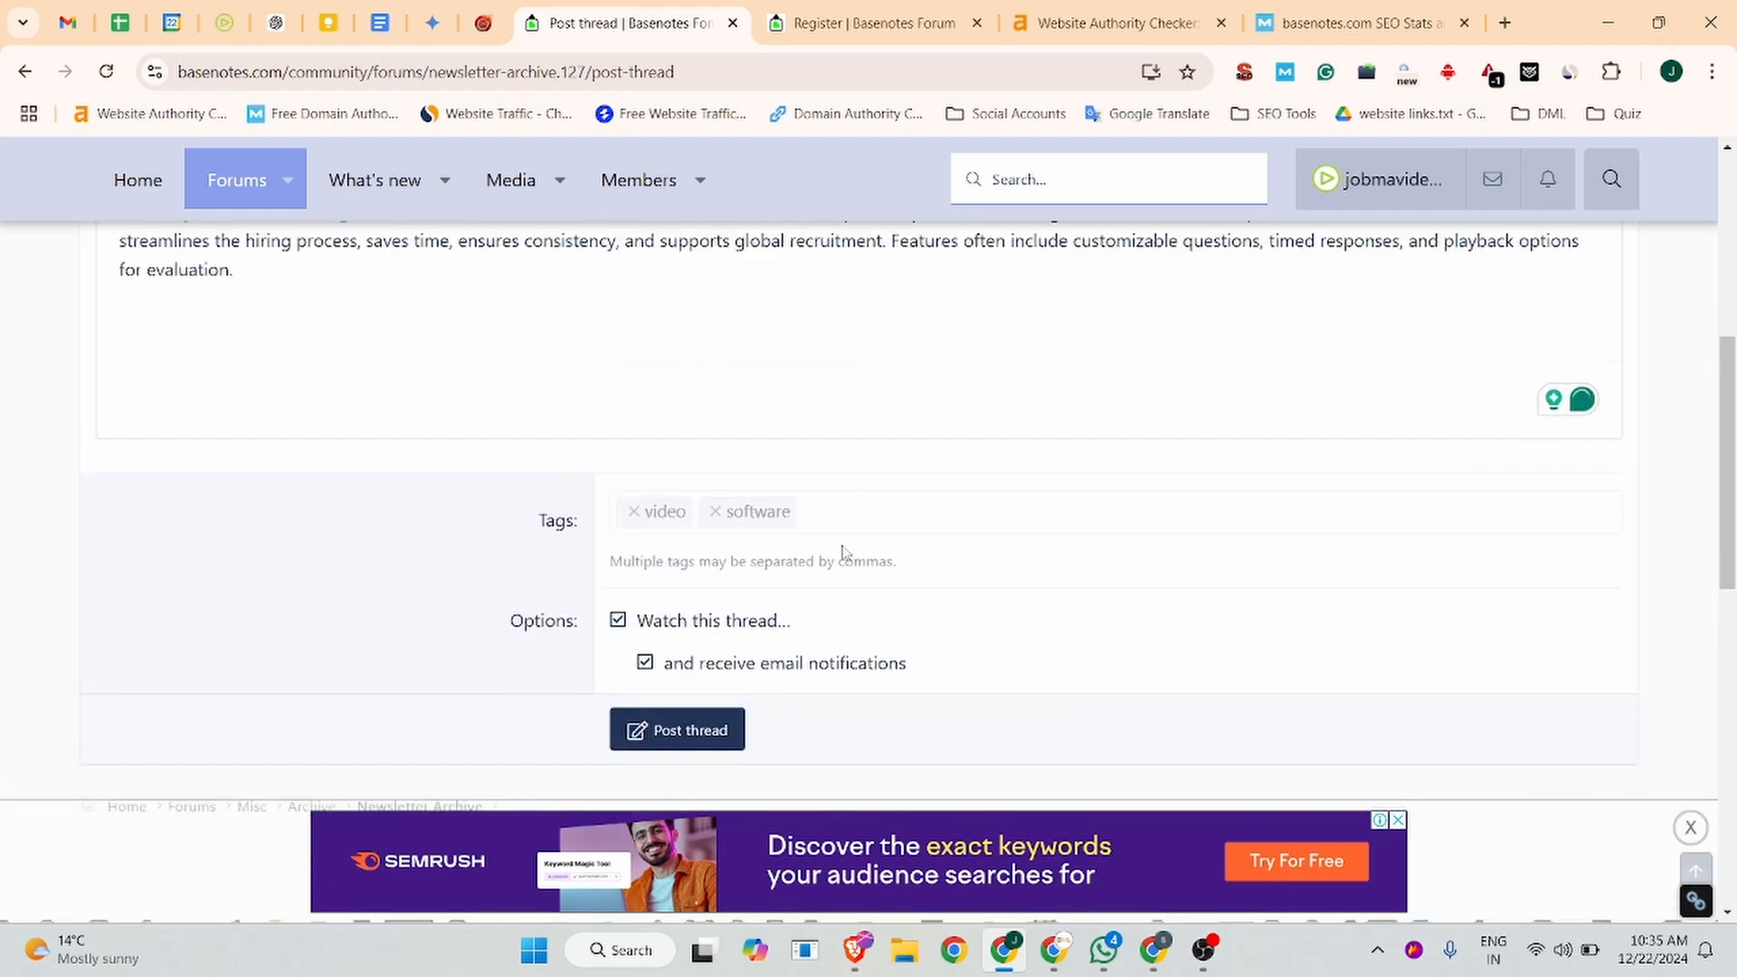
pyautogui.click(850, 497)
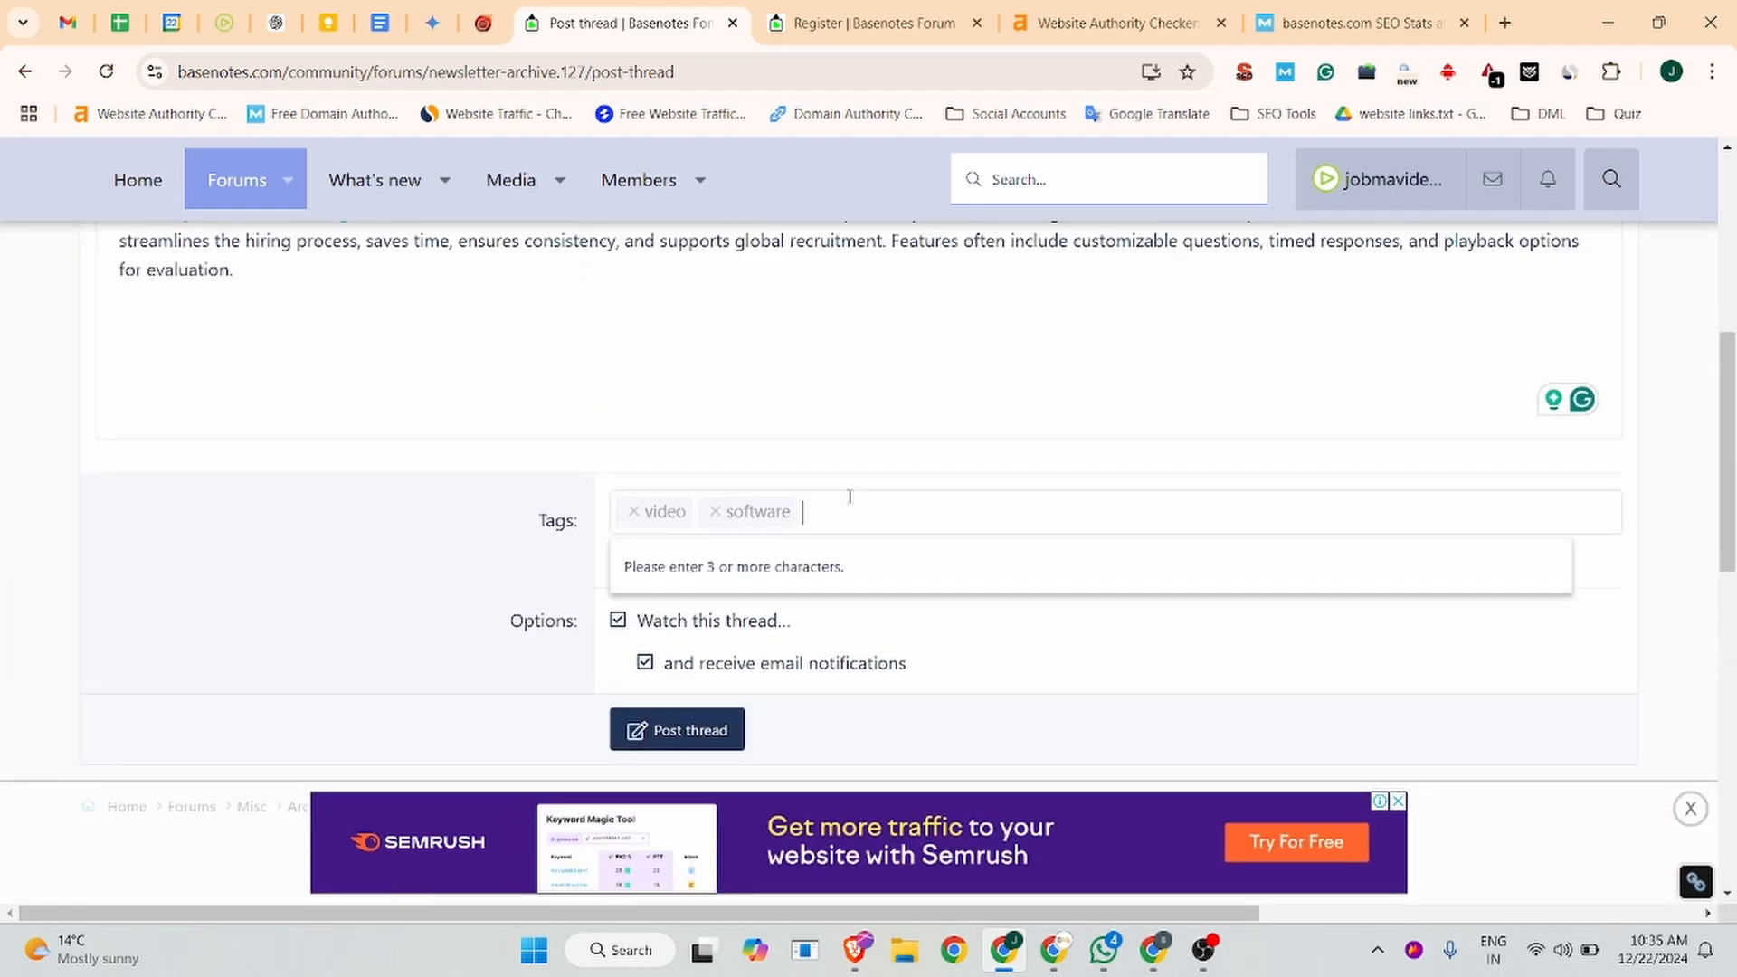
pyautogui.write('in')
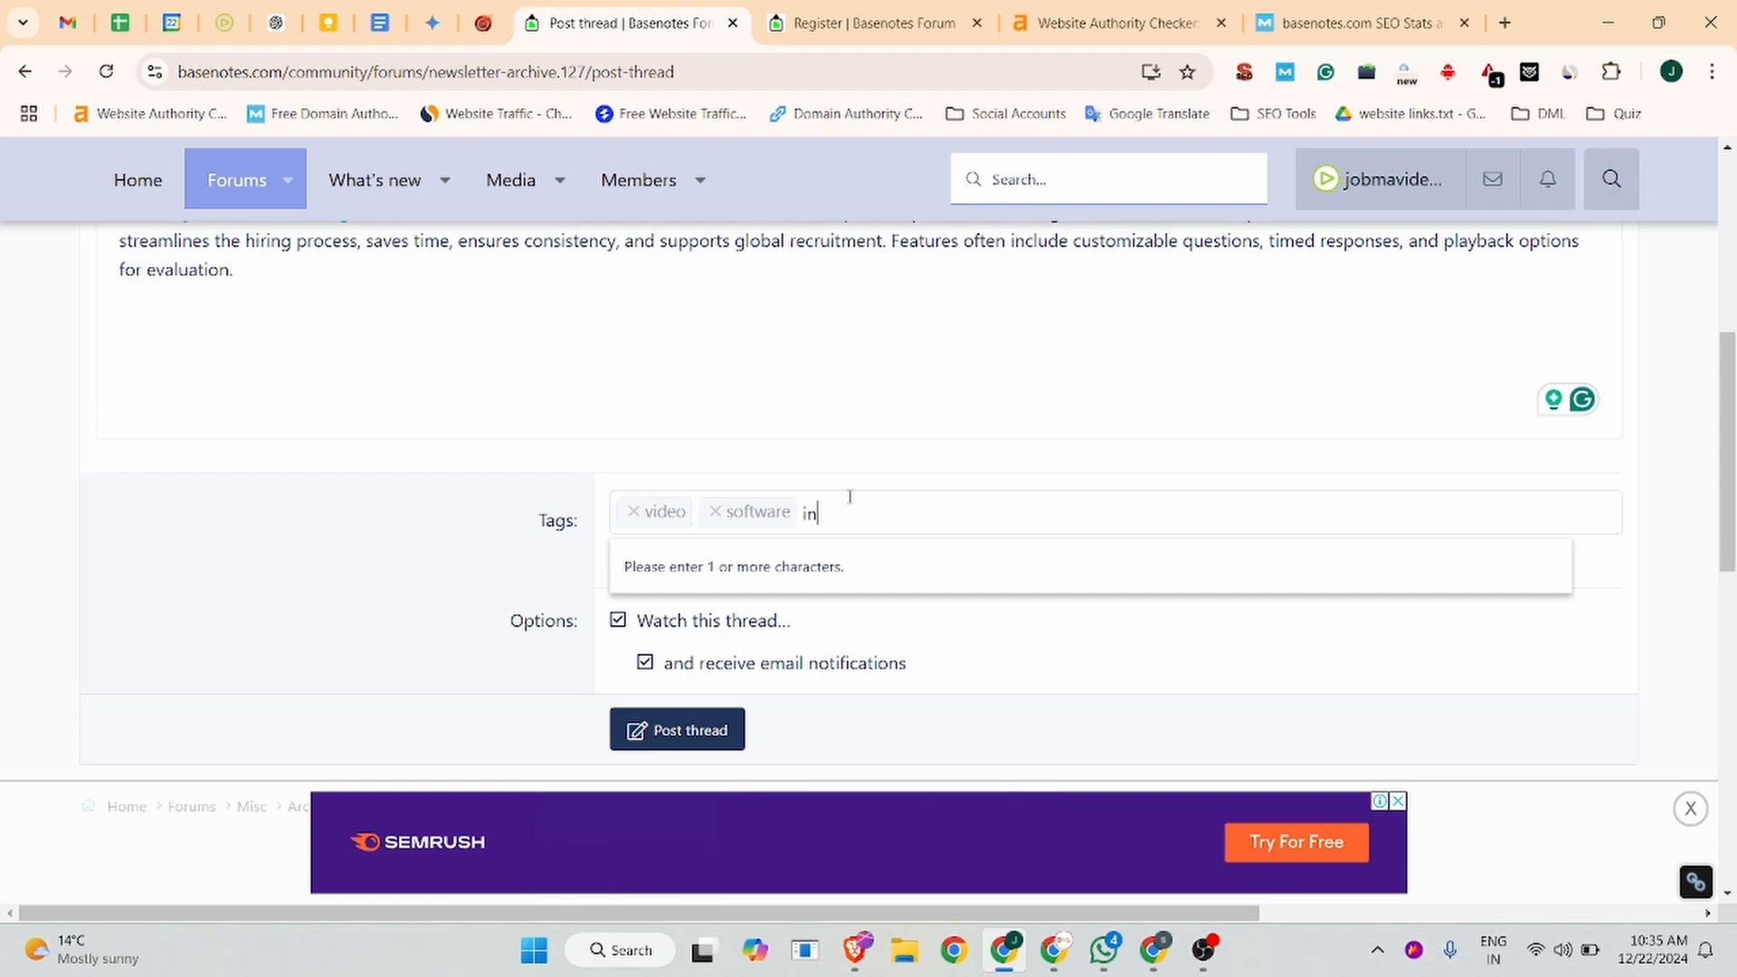
pyautogui.write('terview s')
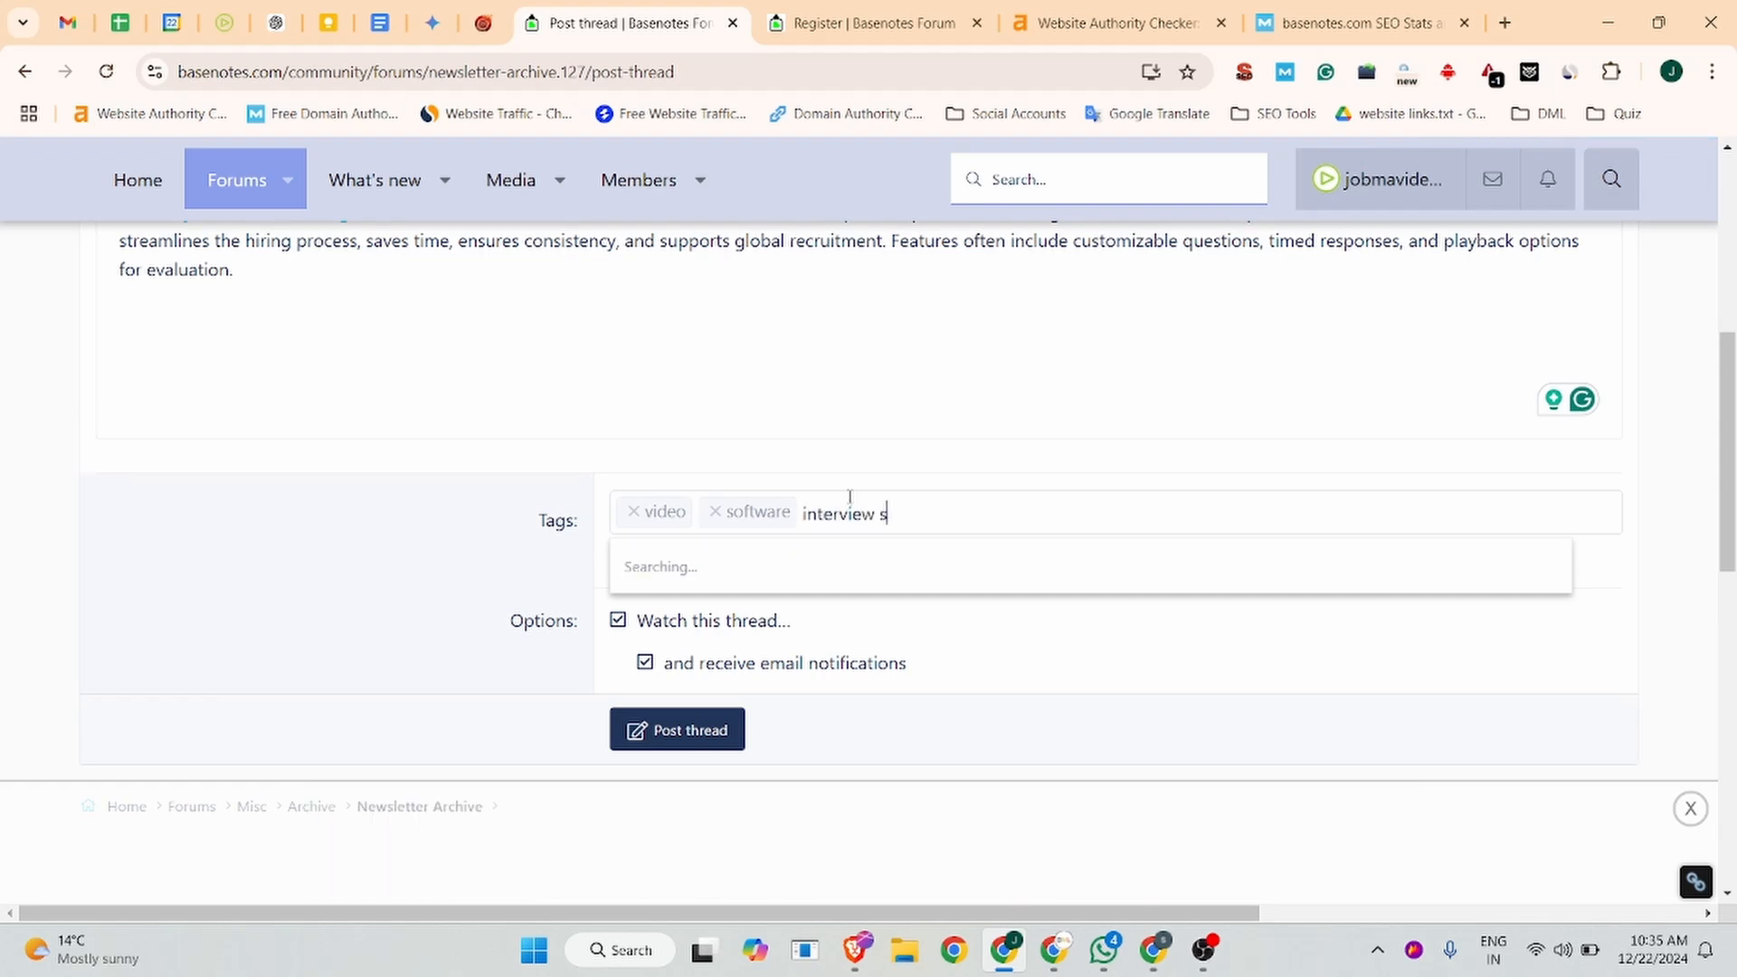
pyautogui.write('cftware')
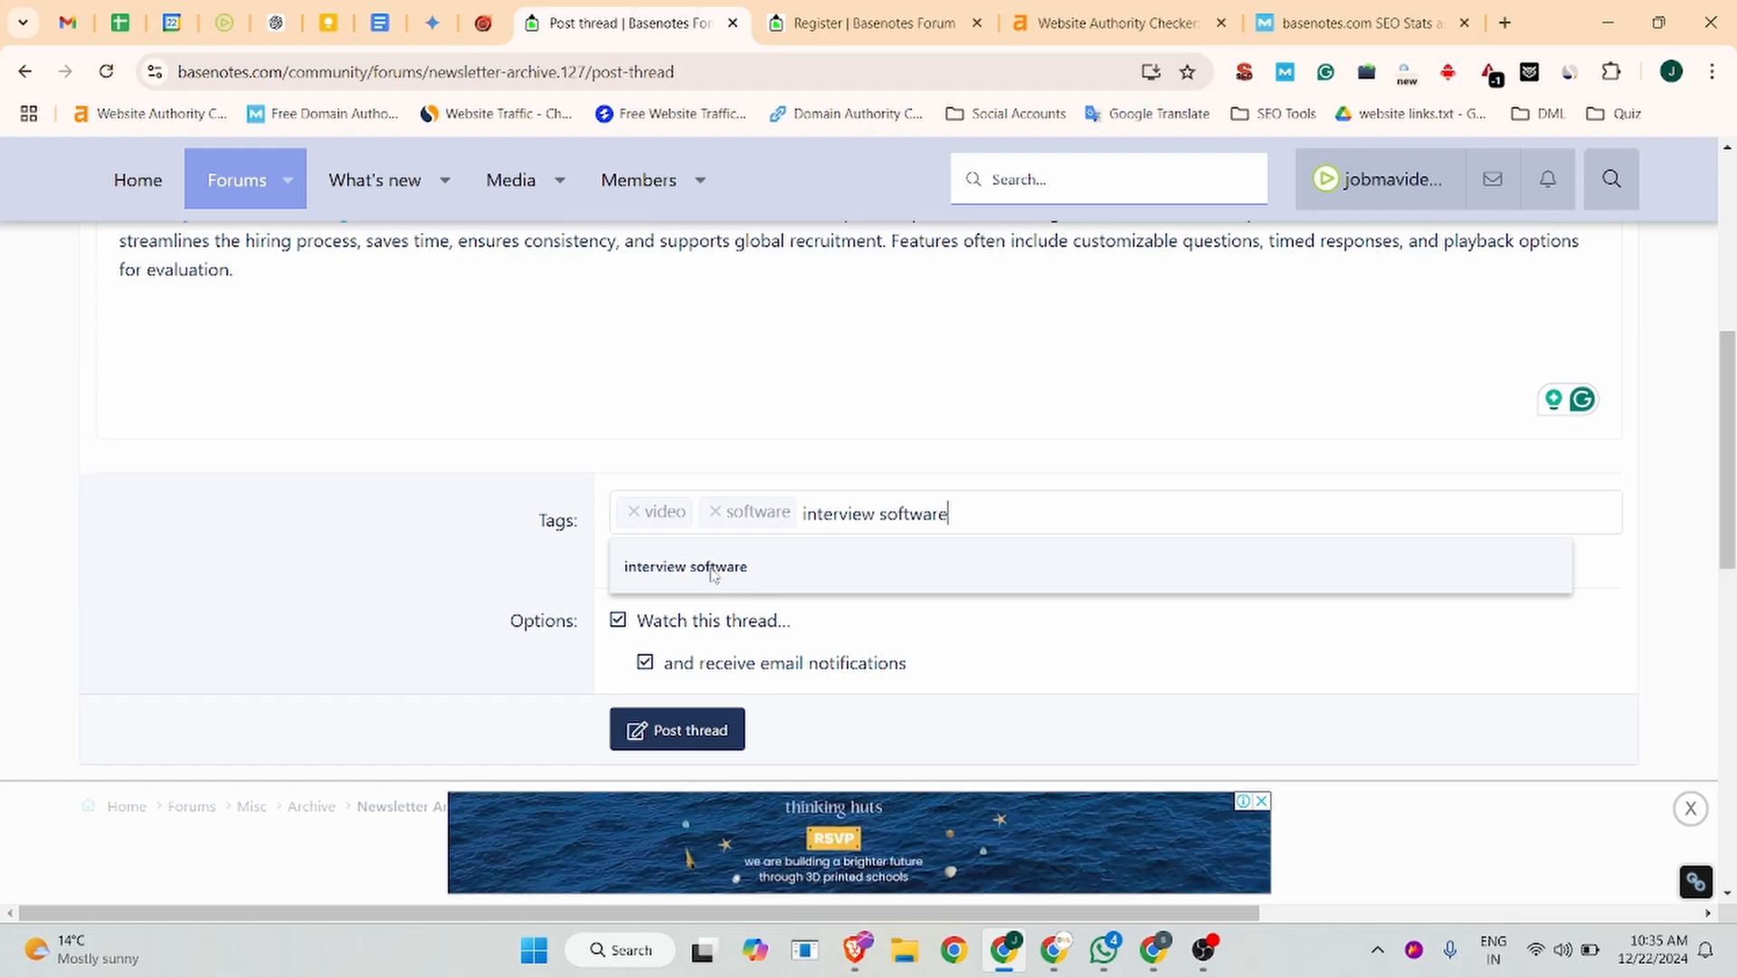
pyautogui.click(693, 733)
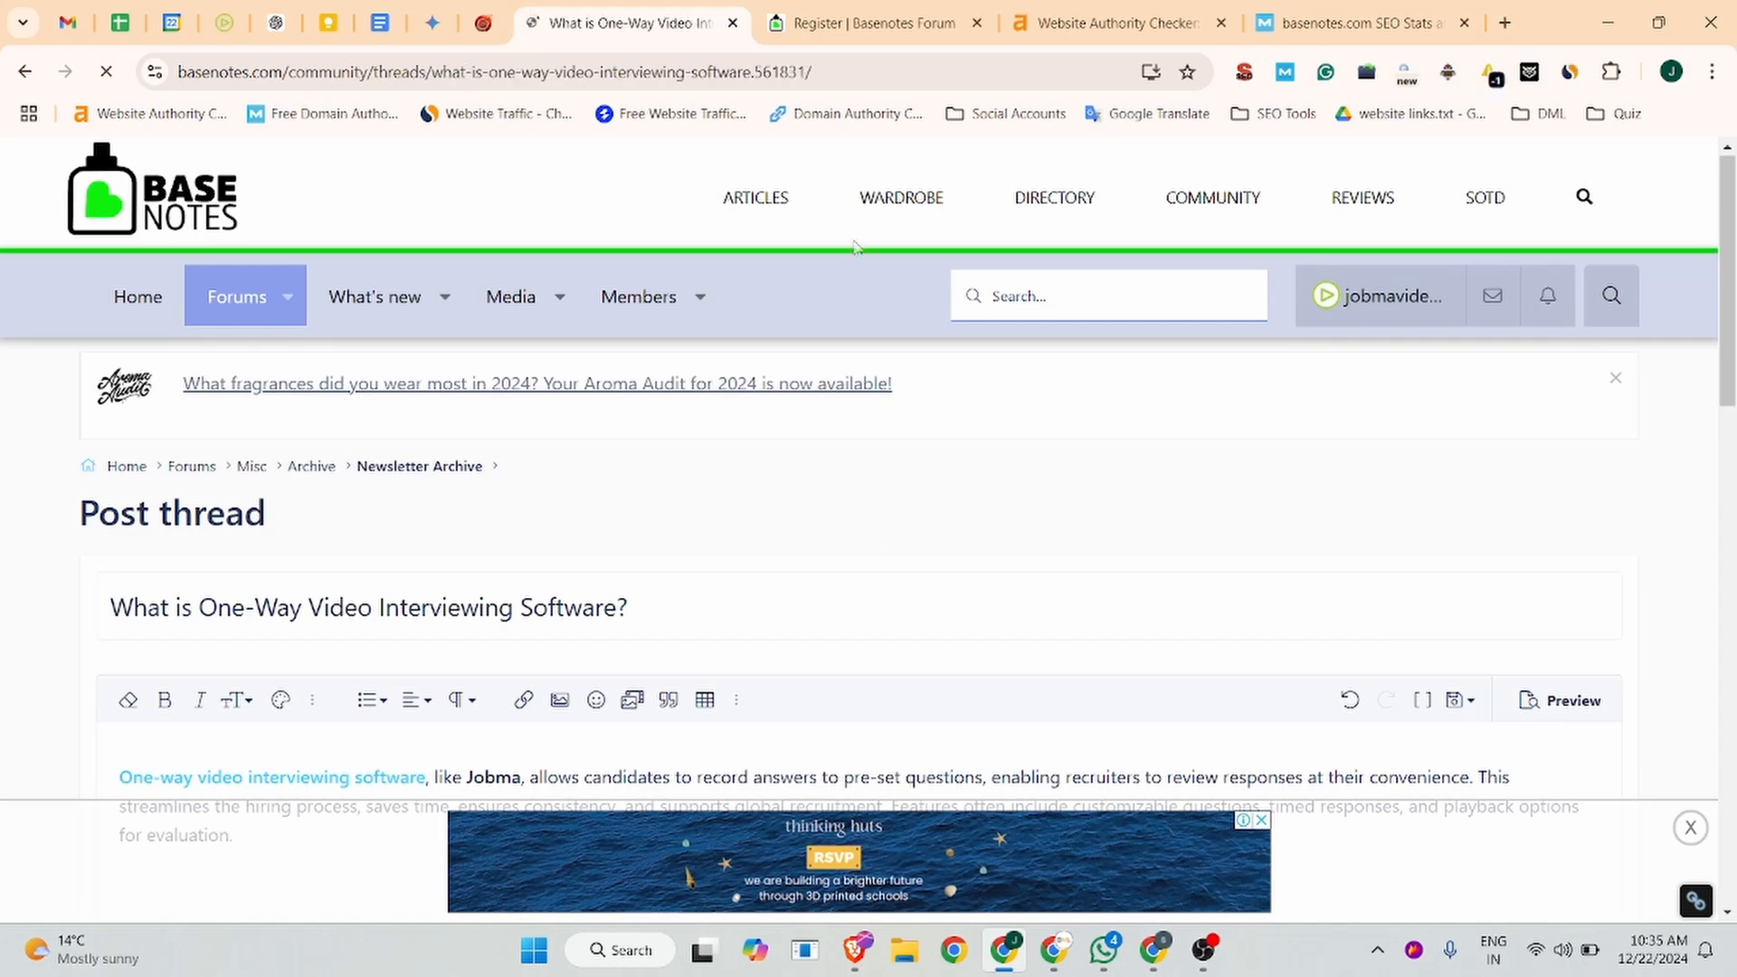
# Step: Review the published thread's web address, linked phrase and title
pyautogui.moveTo(844, 79); pyautogui.dragTo(174, 75)
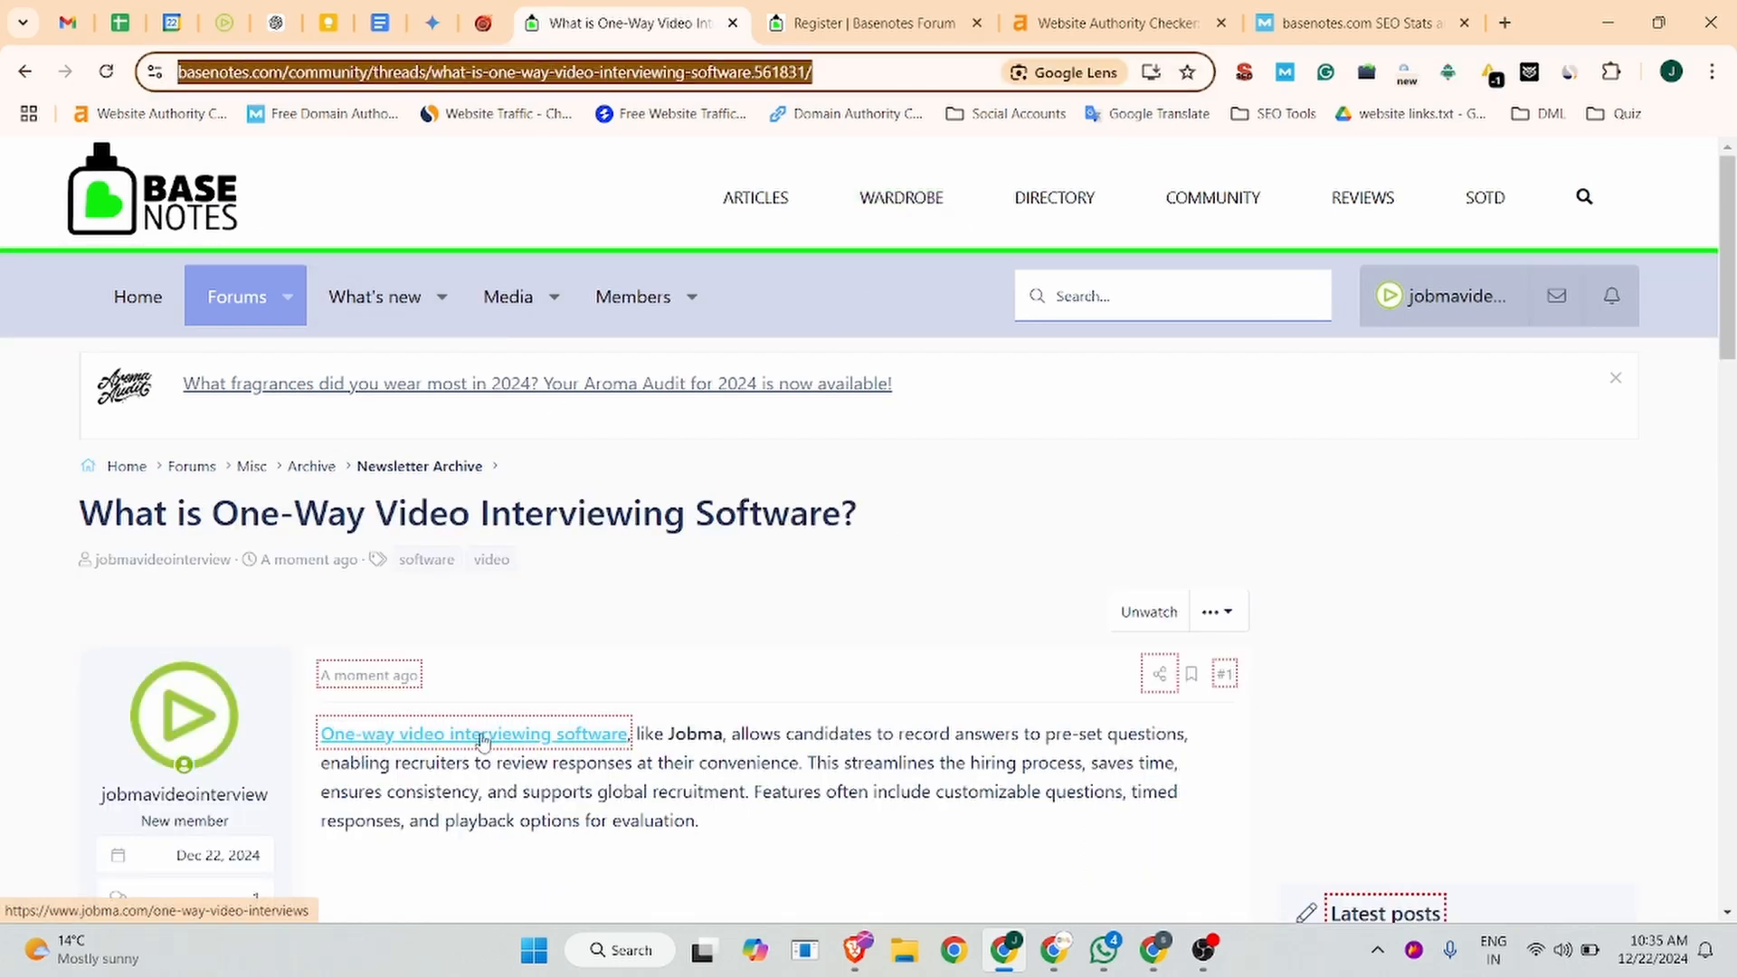
pyautogui.scroll(-1, 620, 621)
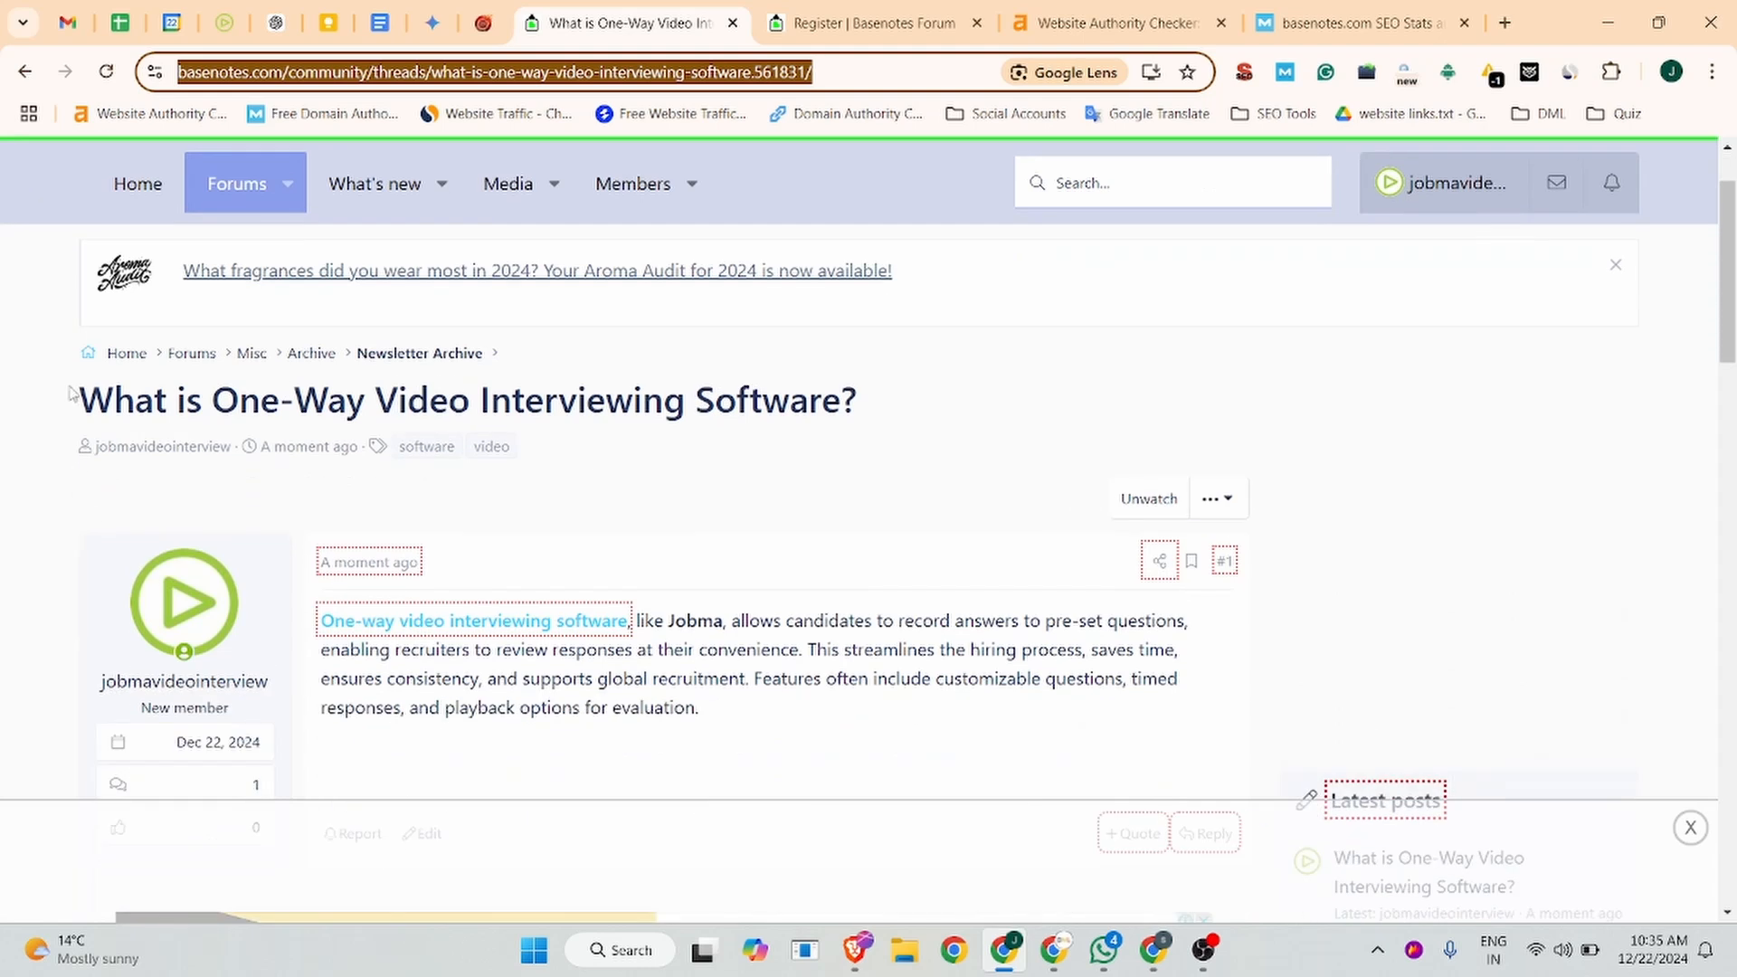
pyautogui.click(69, 394)
pyautogui.moveTo(70, 394); pyautogui.dragTo(947, 385)
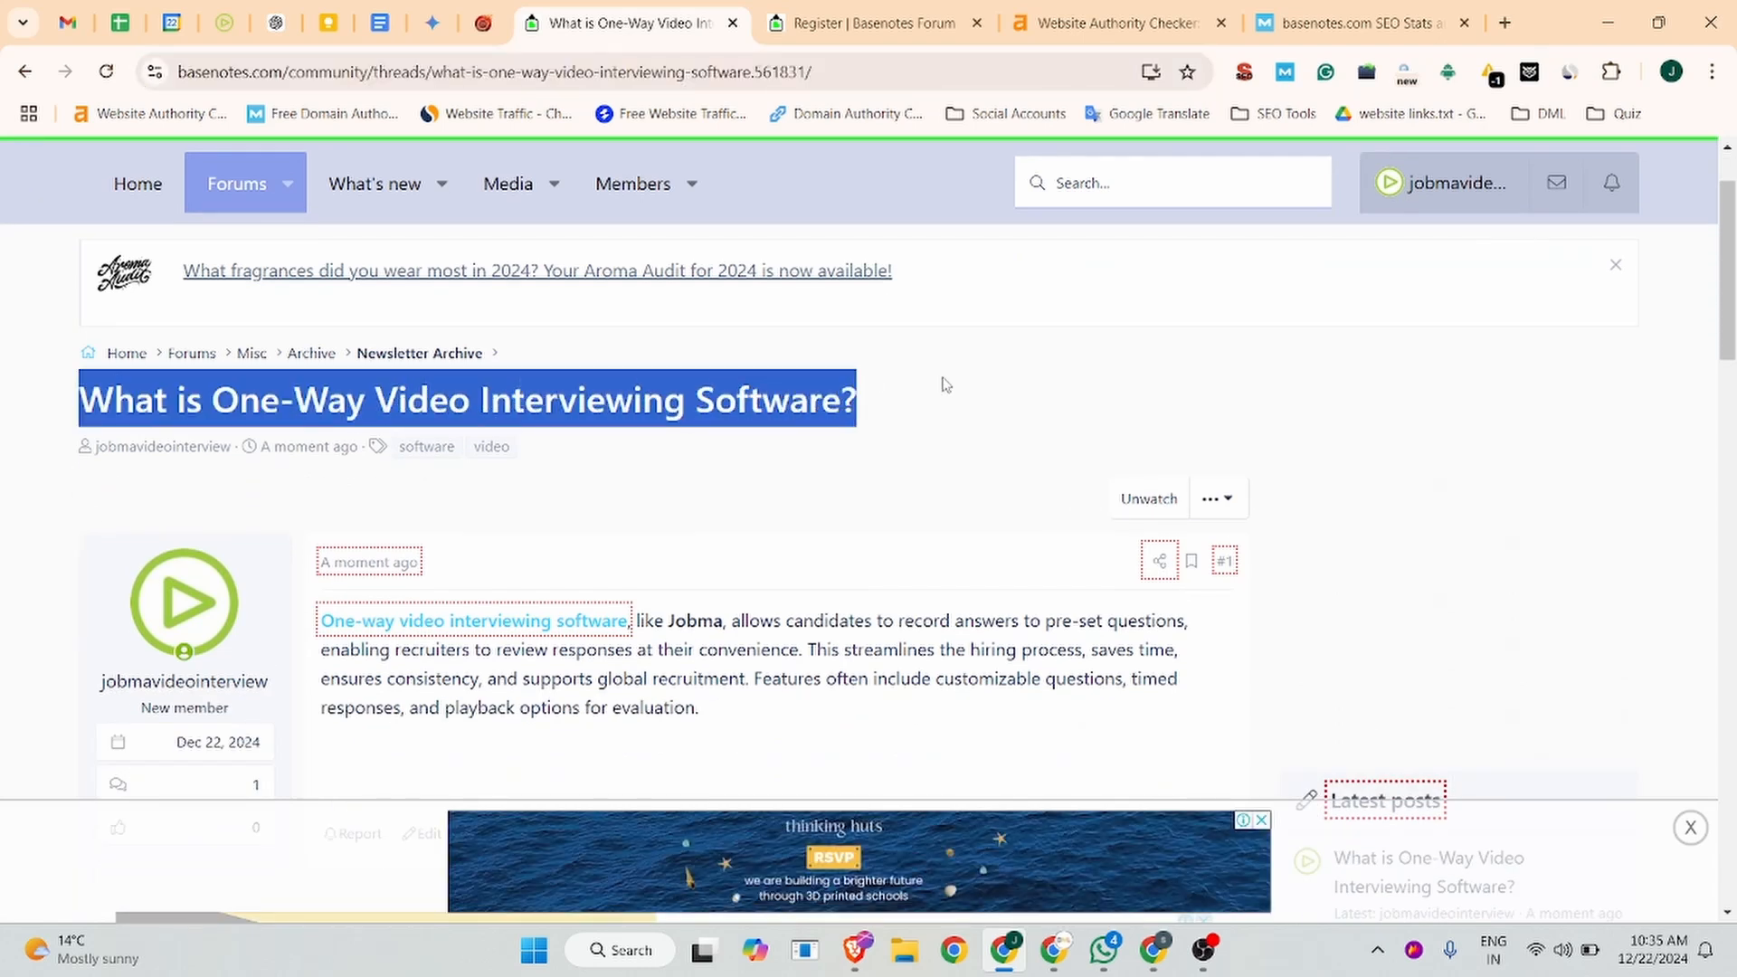